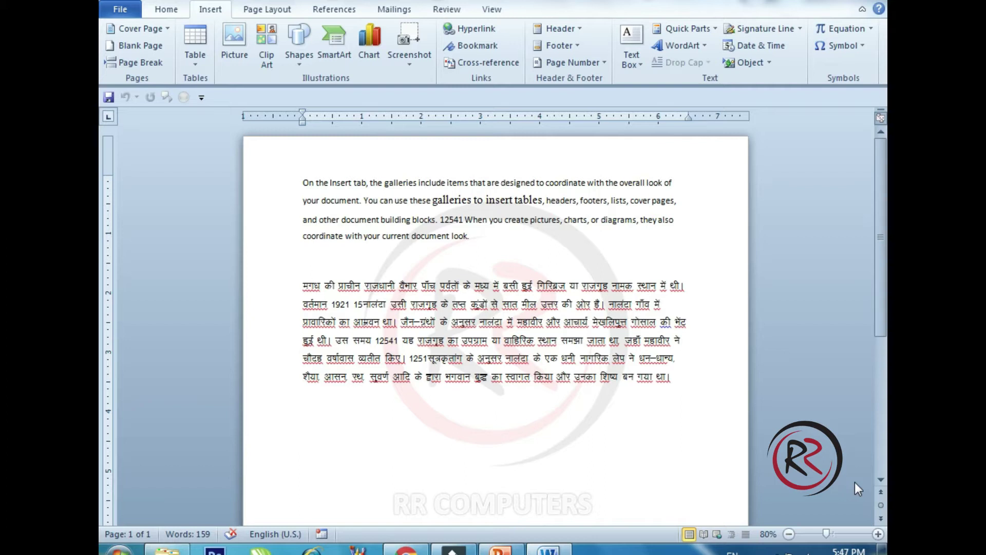
Place the insertion point on the blank line below the Hindi paragraph
click(362, 416)
Open the SmartArt gallery and select Continuous Block Process from the Process layouts
click(335, 50)
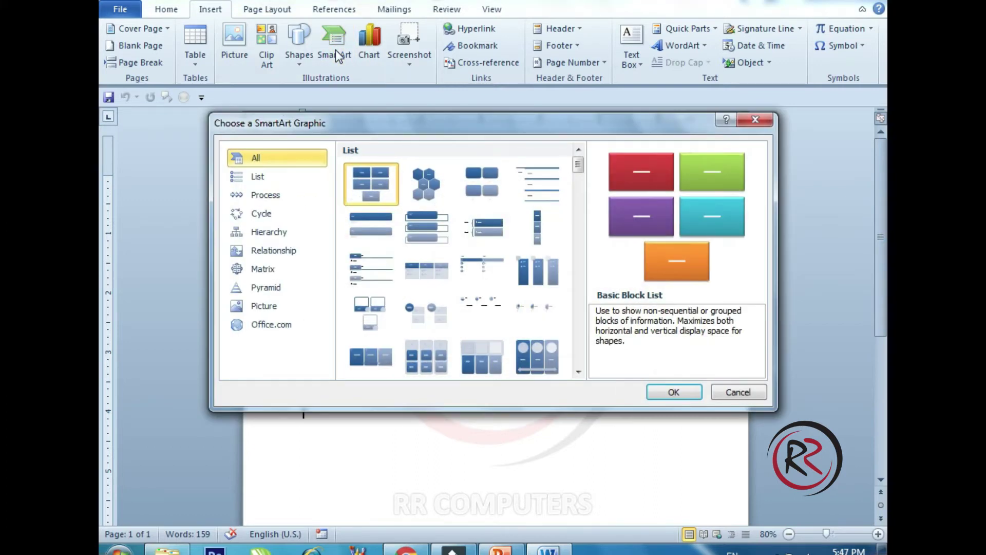
click(751, 121)
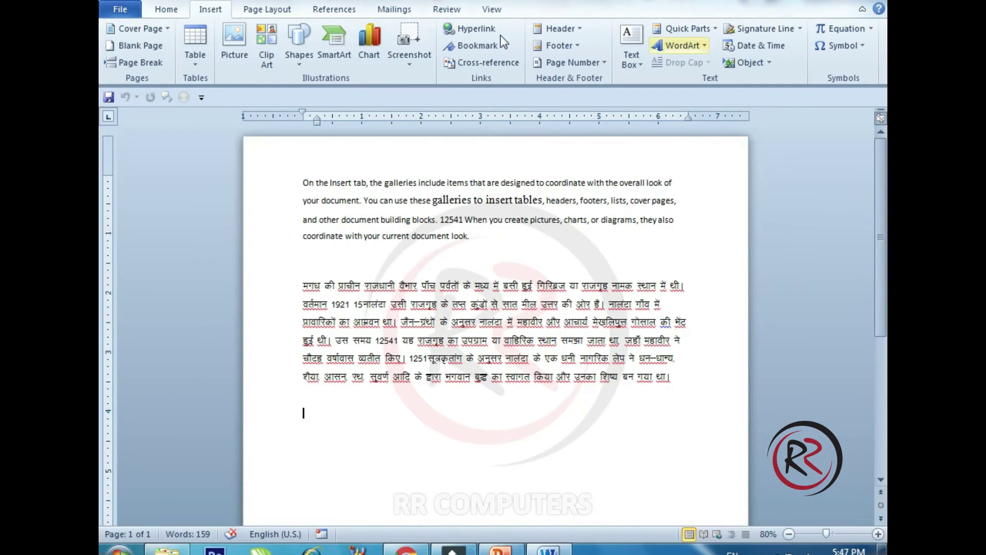
click(343, 54)
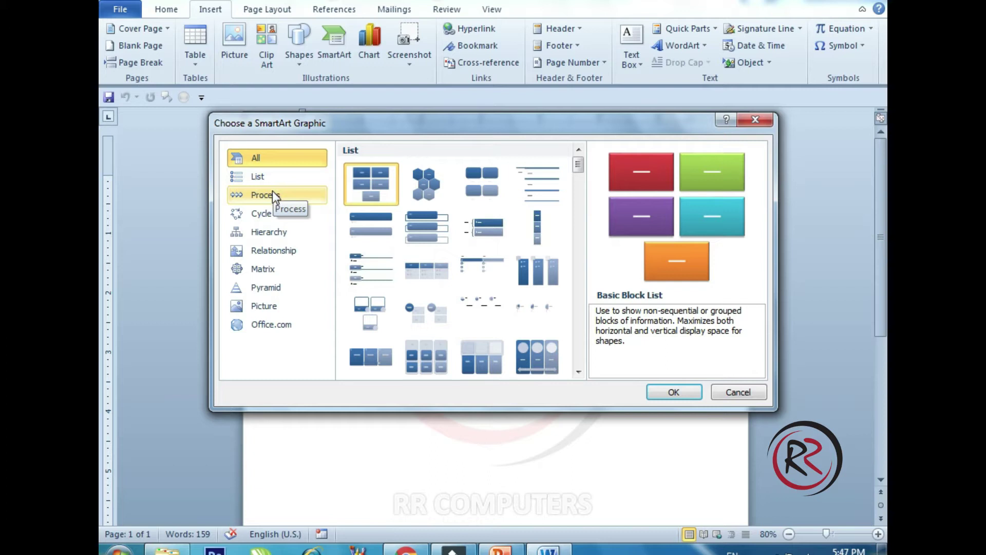
click(265, 210)
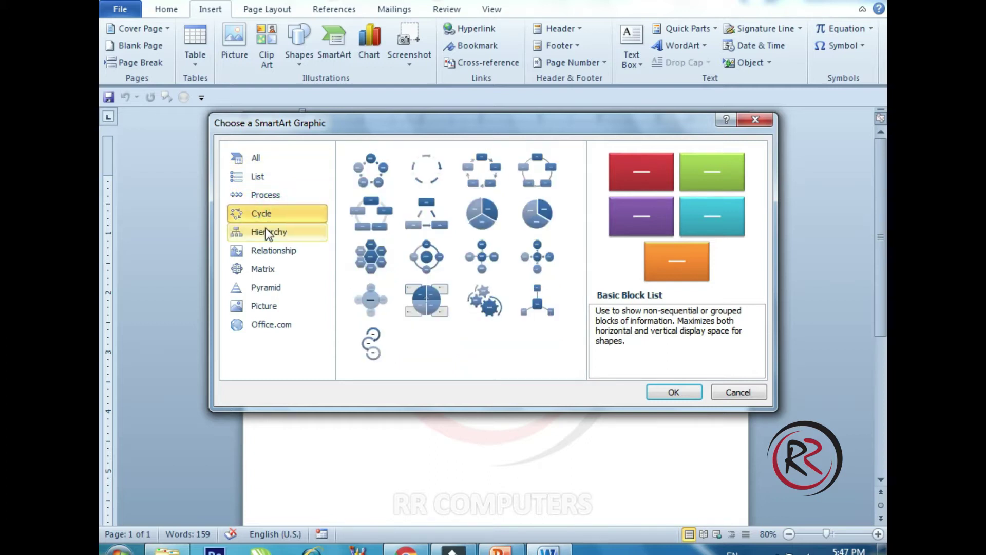
click(267, 194)
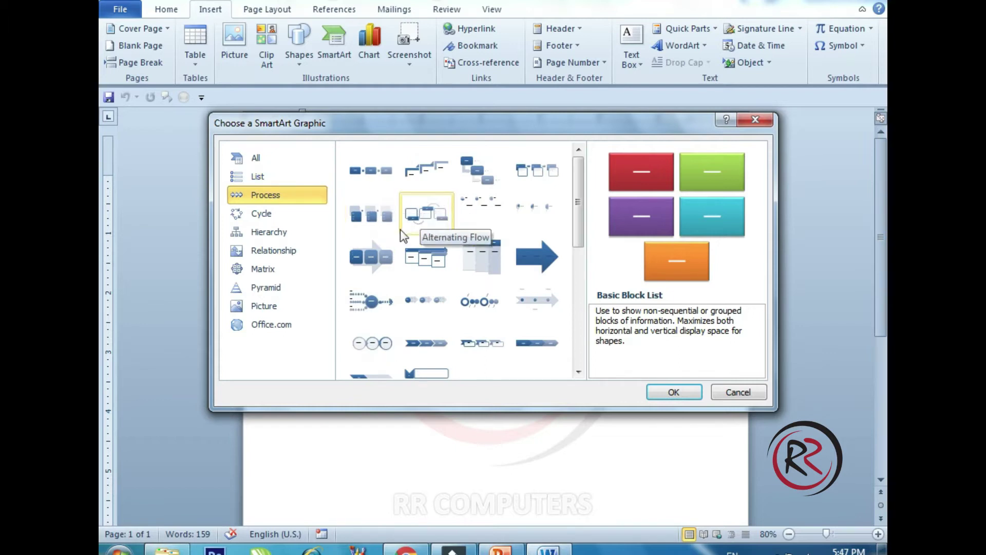
click(371, 260)
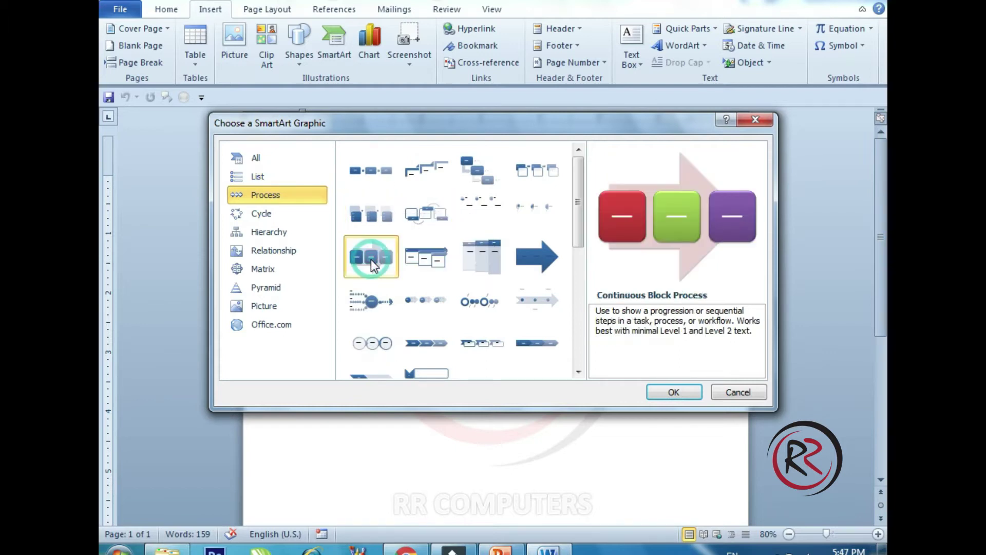
Insert the Continuous Block Process diagram and label its blocks COMPUTER, BASC and ADVANCE
click(677, 393)
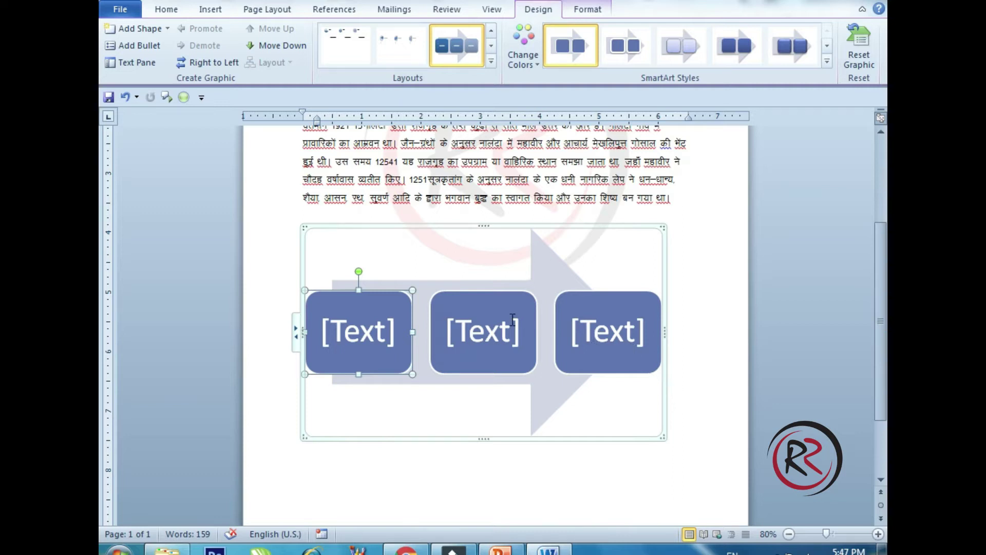
click(371, 332)
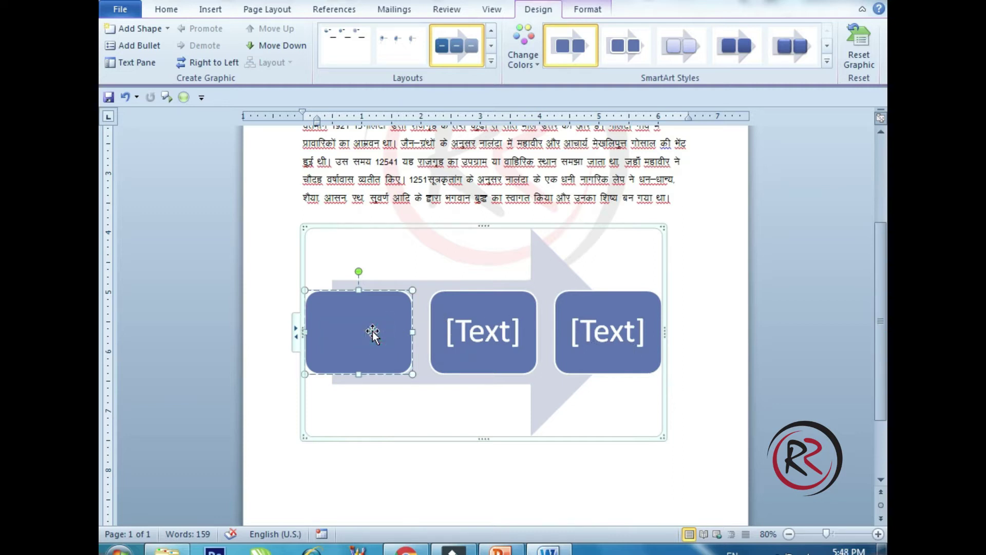
text(CO)
text(MPUTER)
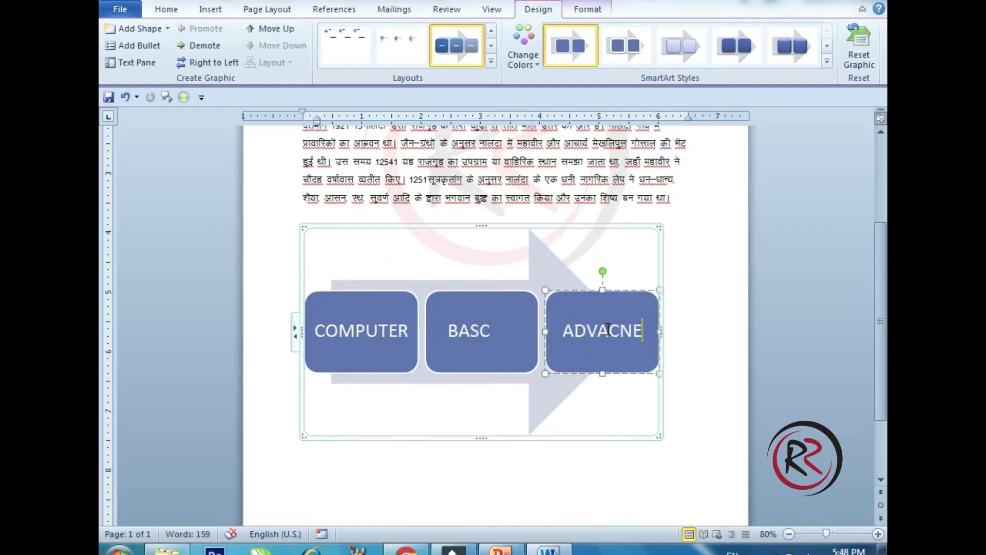
key(BackSpace)
key(BackSpace)
key(BackSpace)
text(NCE)
click(710, 326)
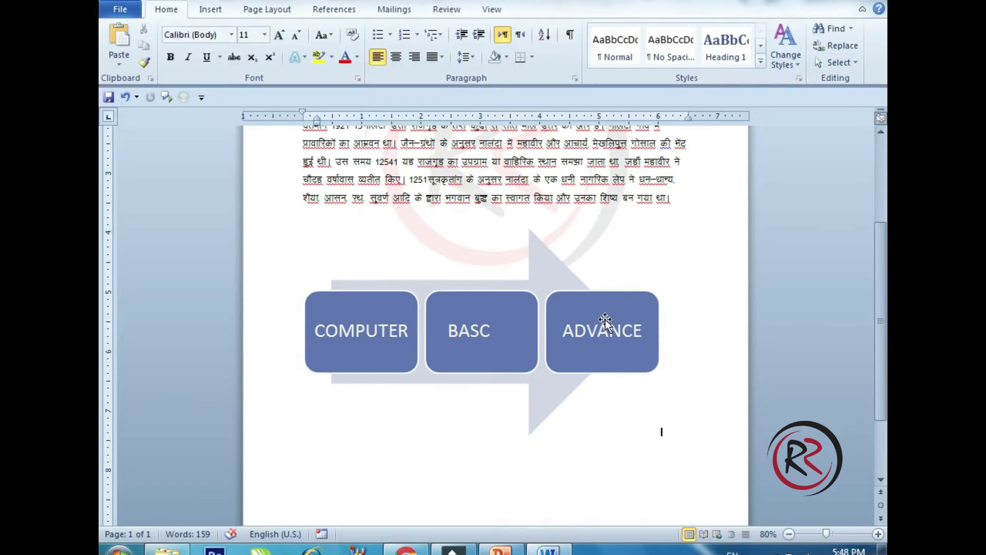
click(571, 289)
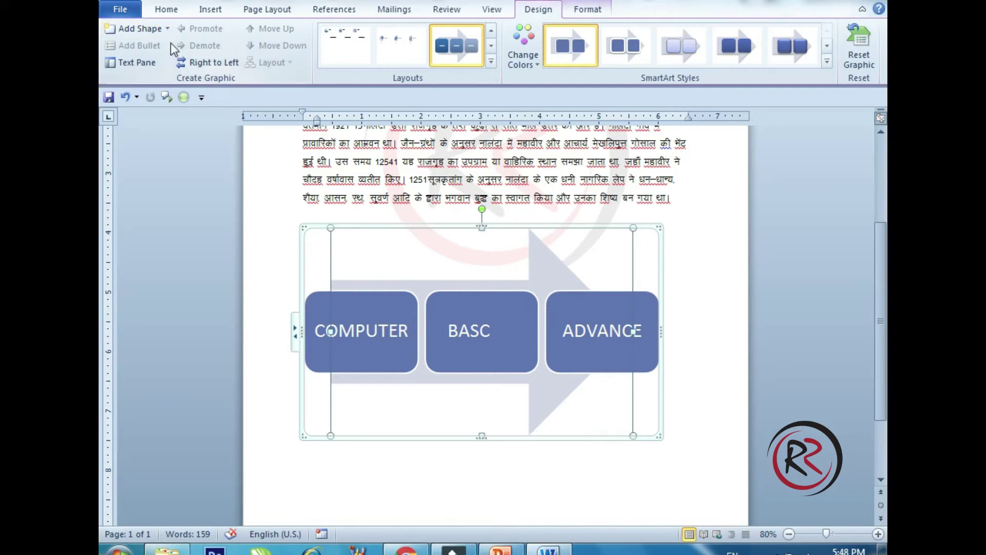
click(167, 29)
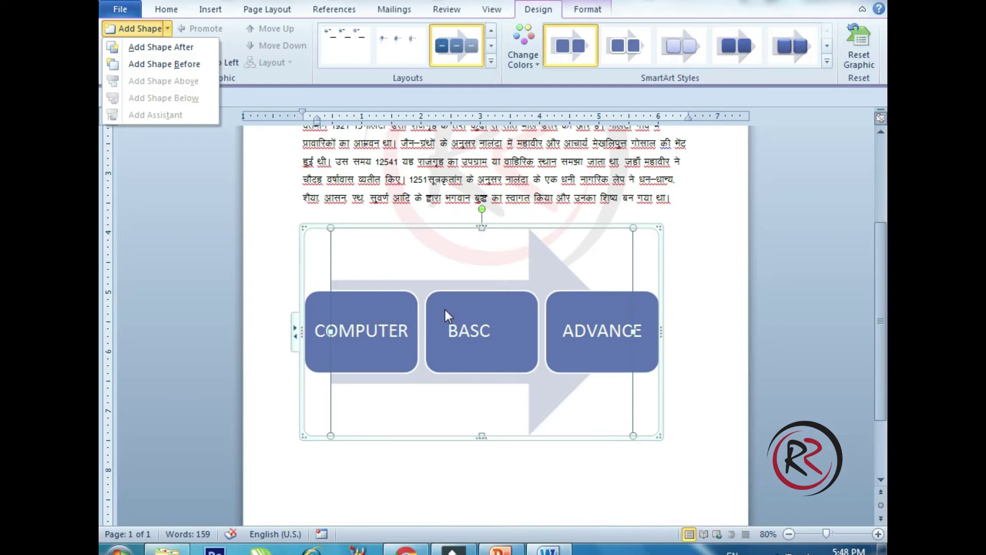
click(442, 290)
click(441, 291)
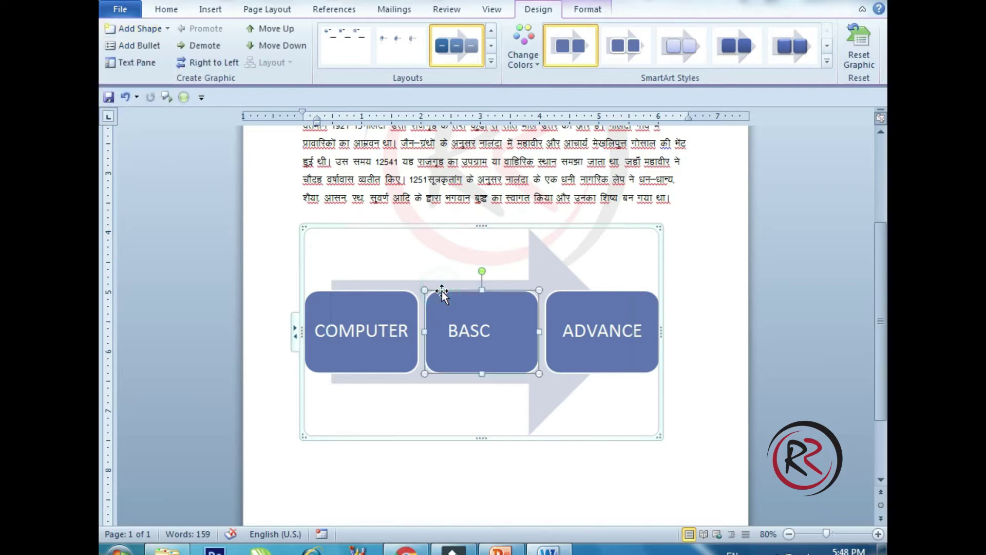
click(167, 28)
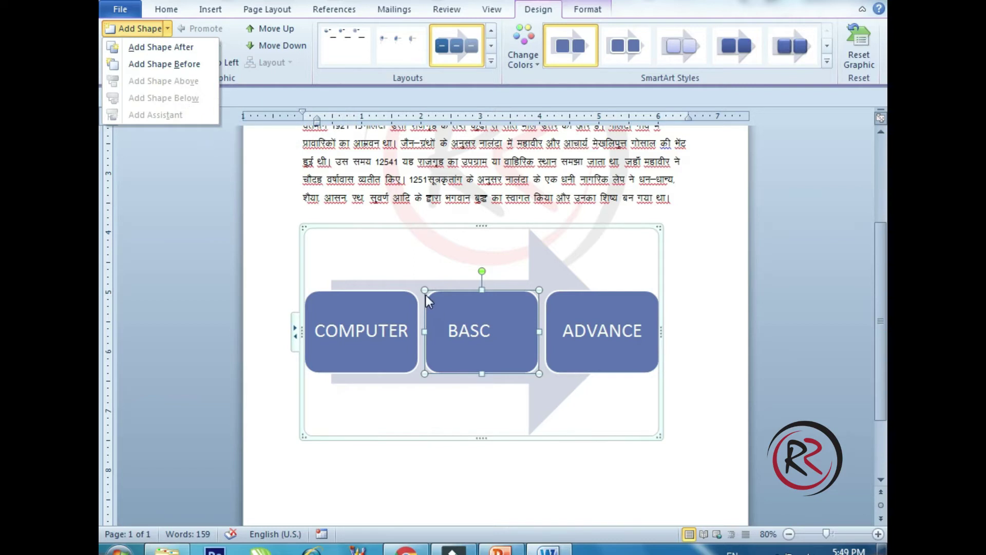
click(232, 94)
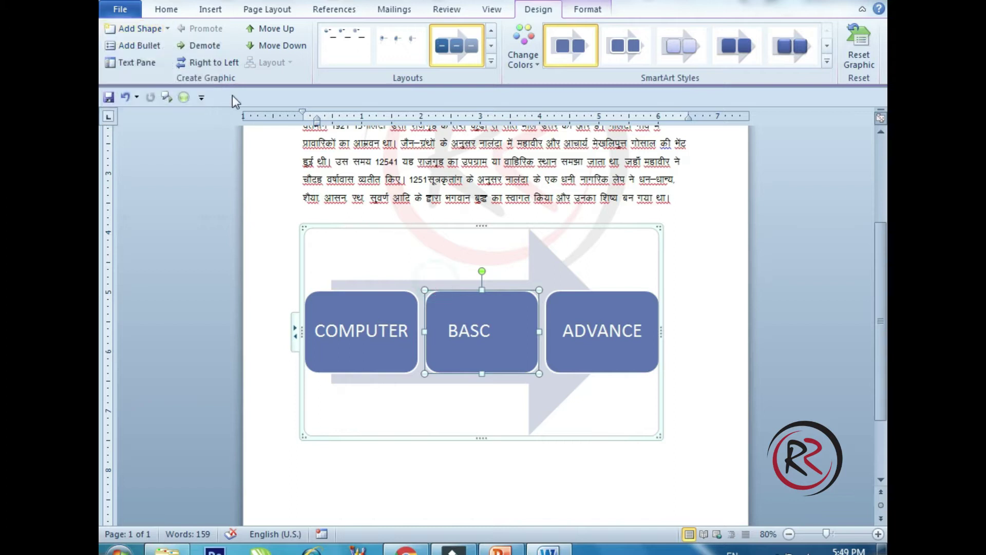
Add a bullet to the middle block and make it read BASIC with MS PAINT beneath
click(145, 48)
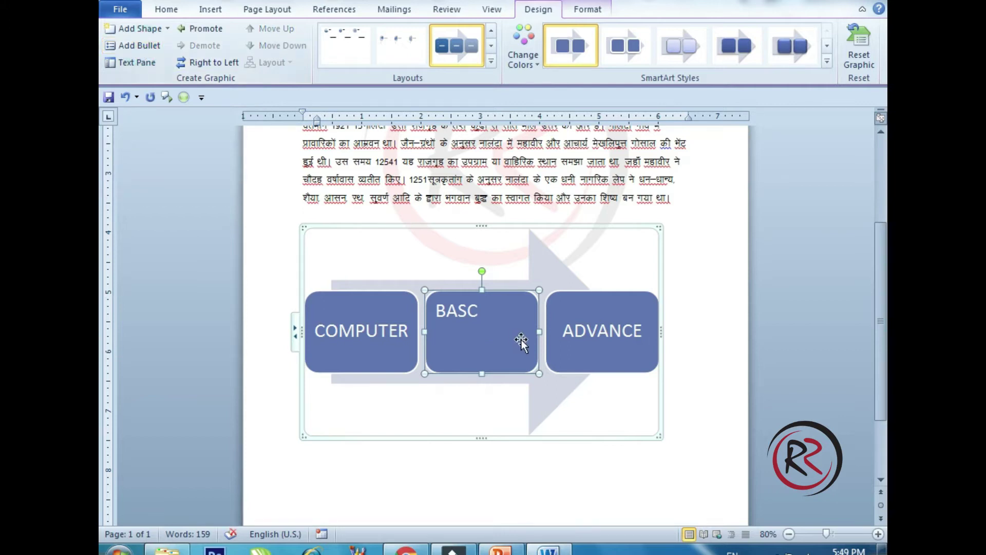
double_click(487, 313)
key(BackSpace)
text(BAS)
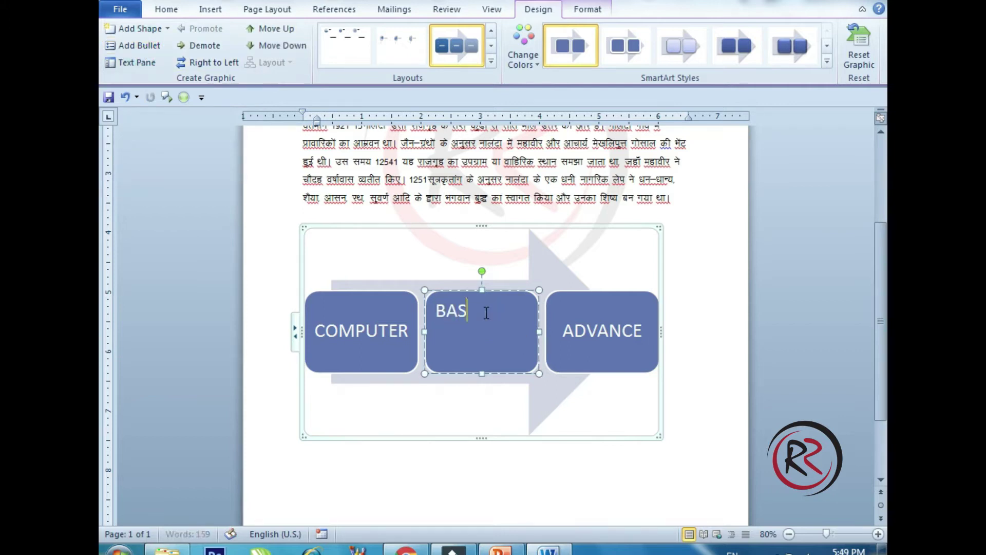
text(IC)
key(Return)
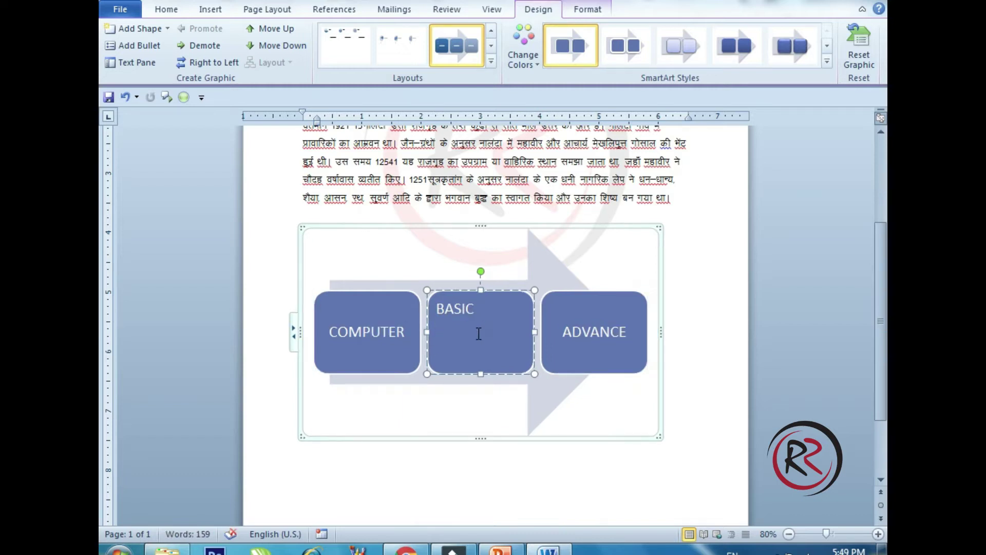
text(MAS)
key(BackSpace)
key(BackSpace)
text(S PAINT)
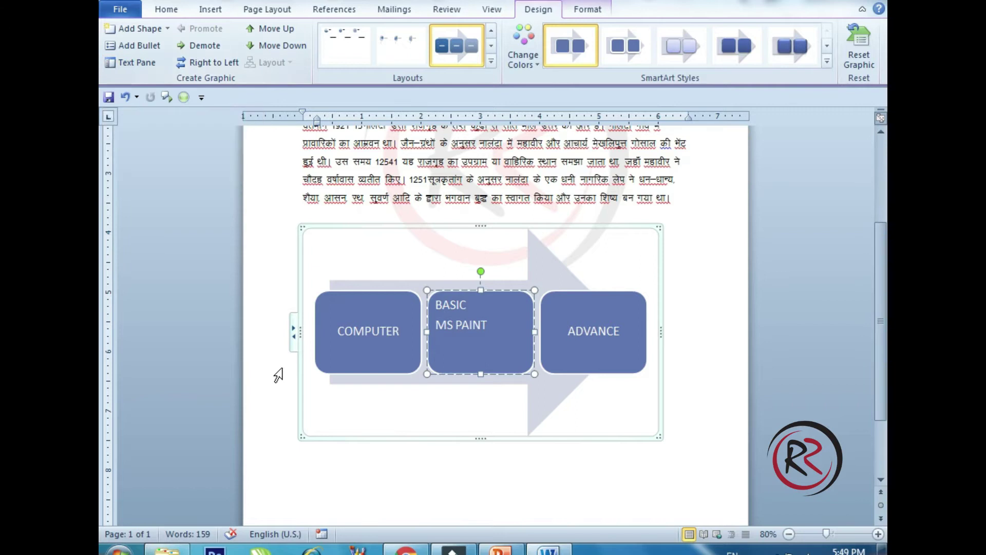
click(295, 336)
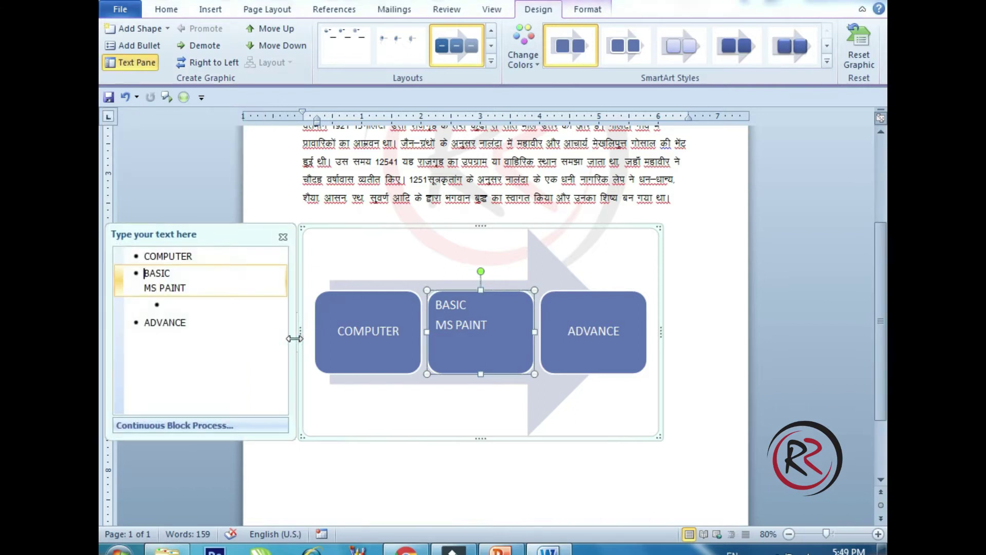
click(283, 237)
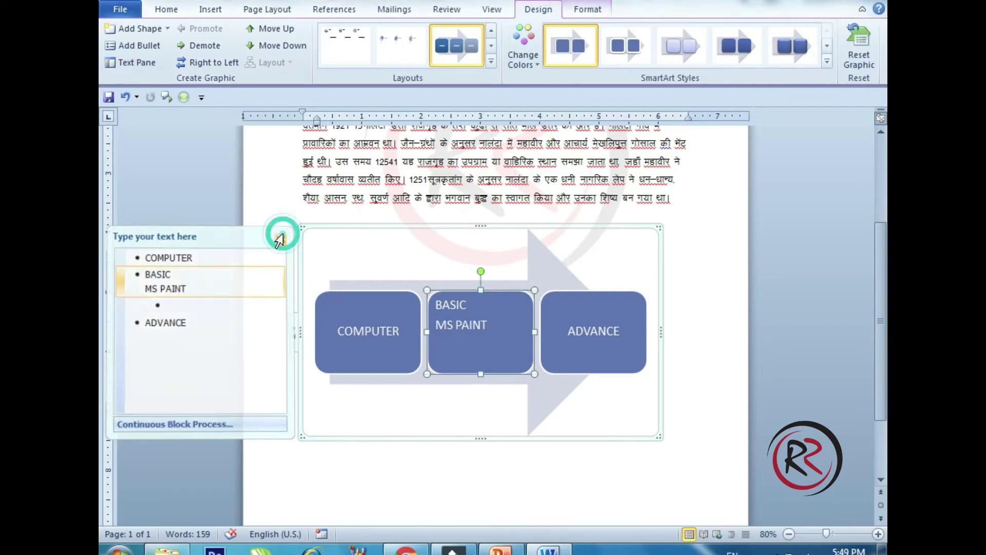
click(487, 327)
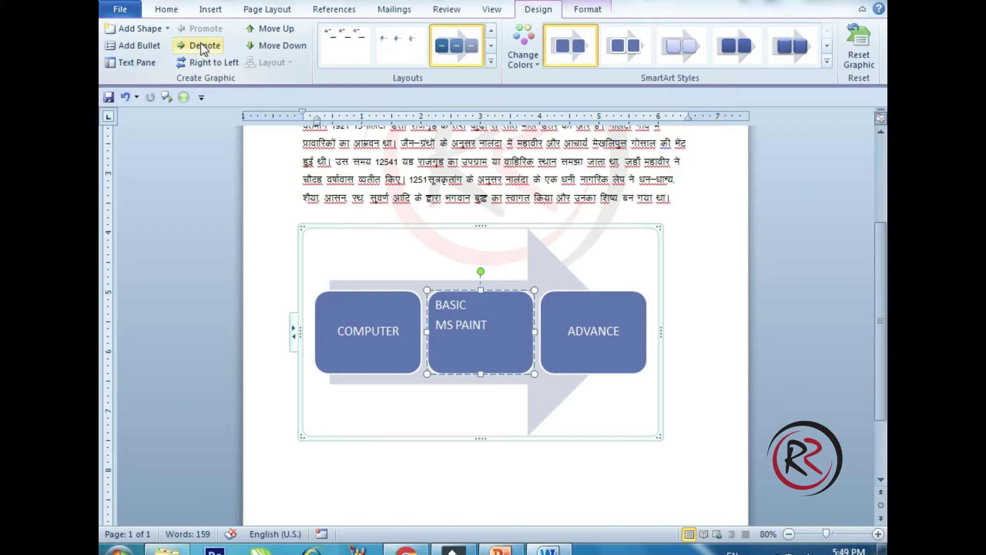
click(455, 325)
click(404, 327)
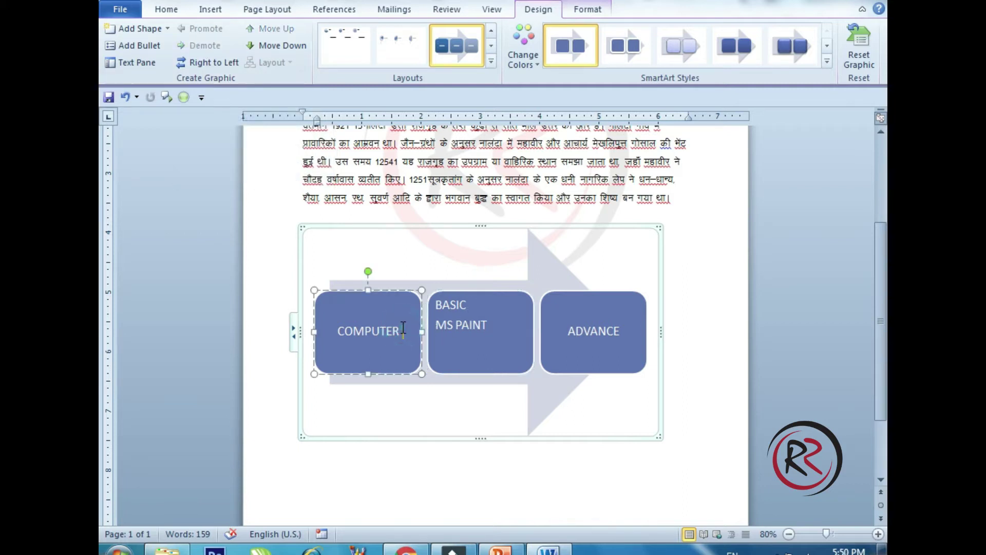
click(489, 326)
click(488, 325)
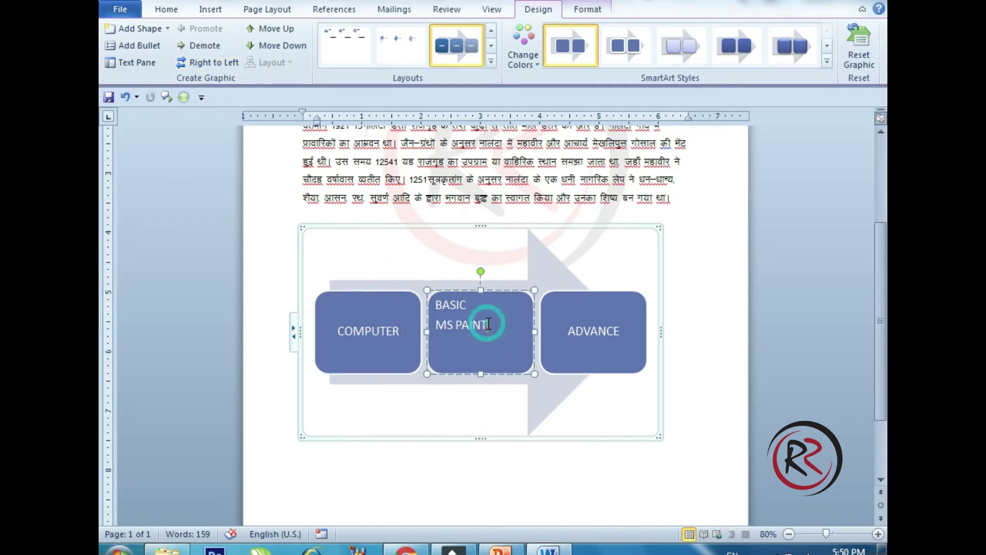
click(202, 50)
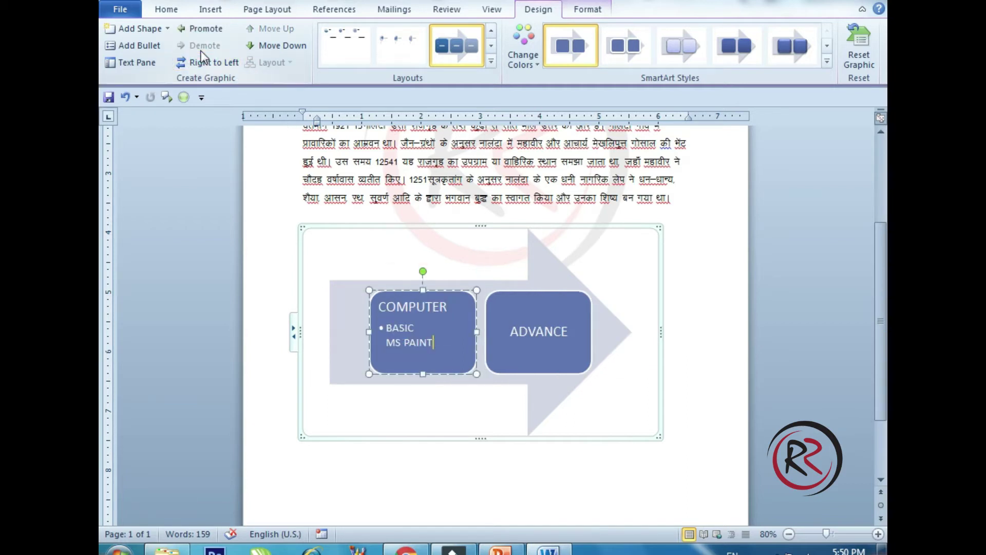
click(206, 30)
click(223, 64)
click(223, 63)
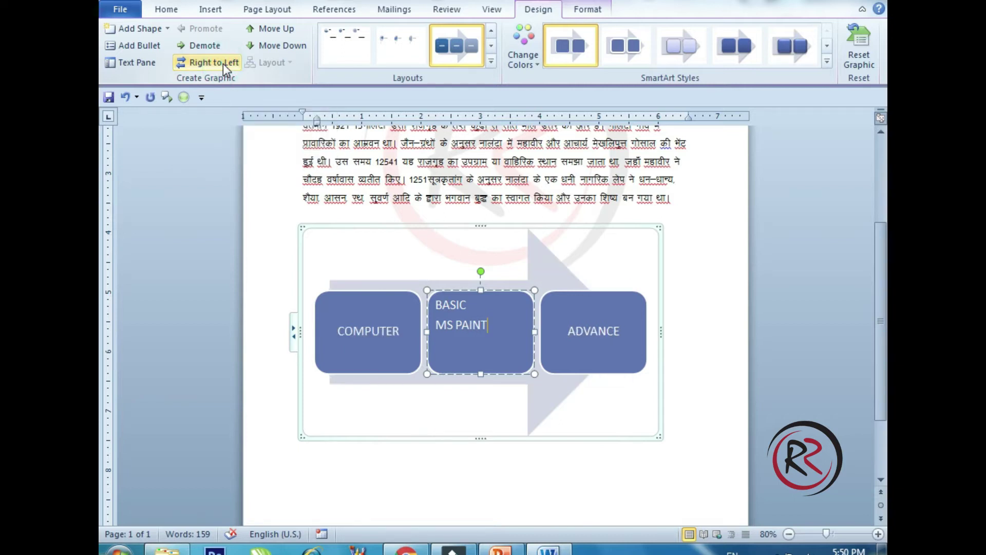
click(270, 29)
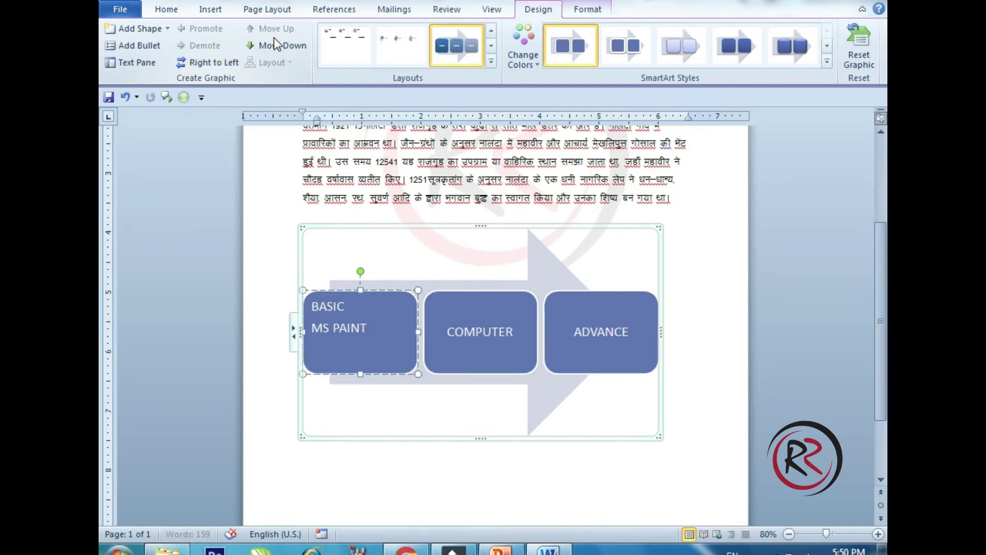
click(276, 44)
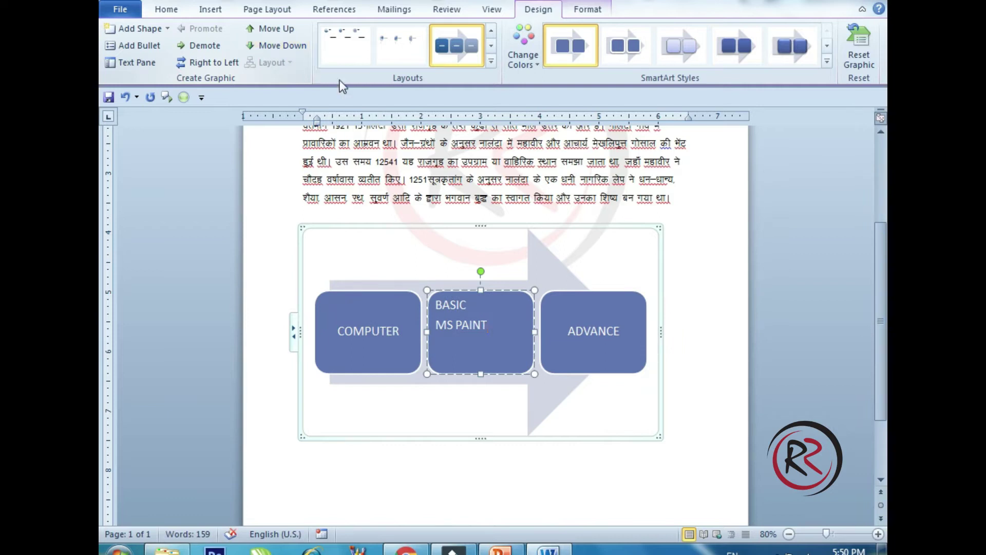
click(491, 61)
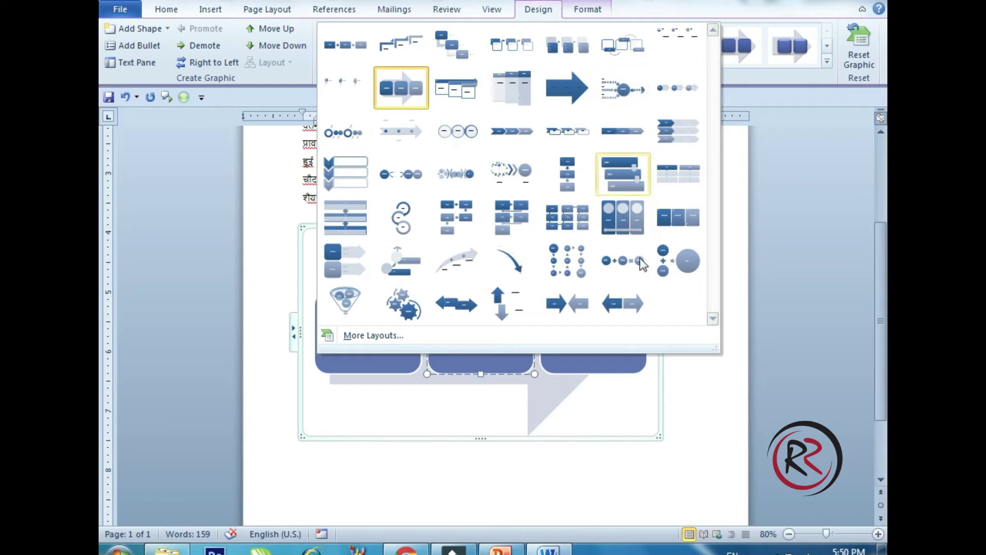
click(683, 369)
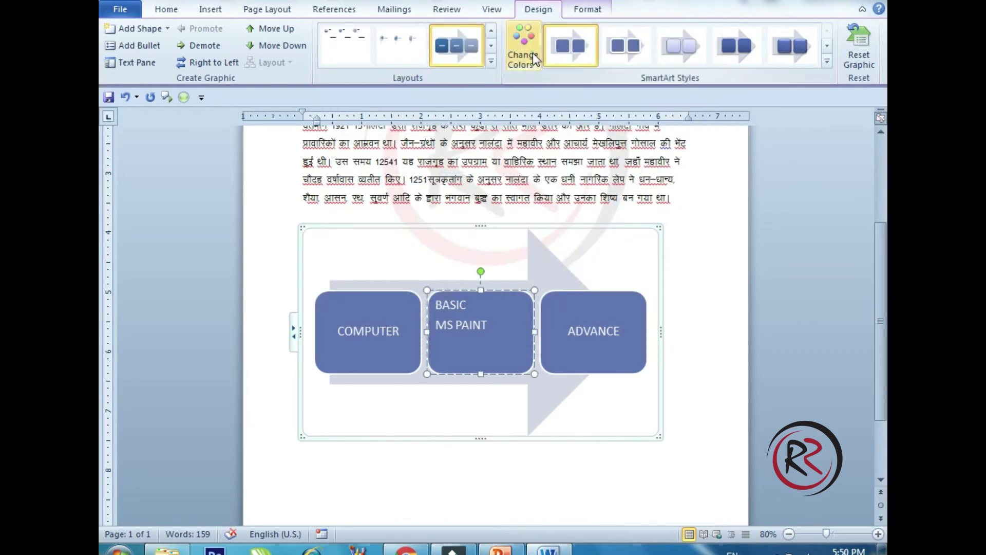
click(533, 53)
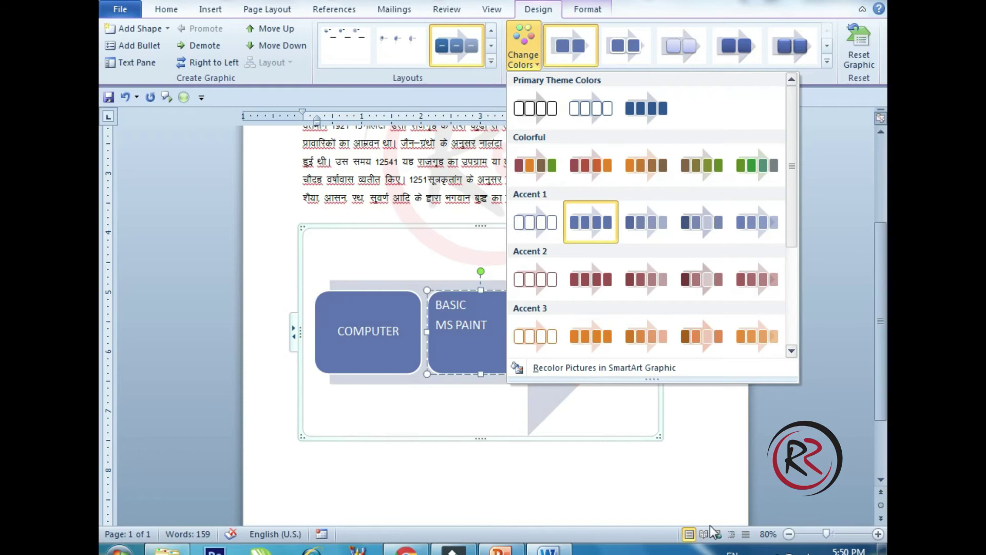
click(700, 440)
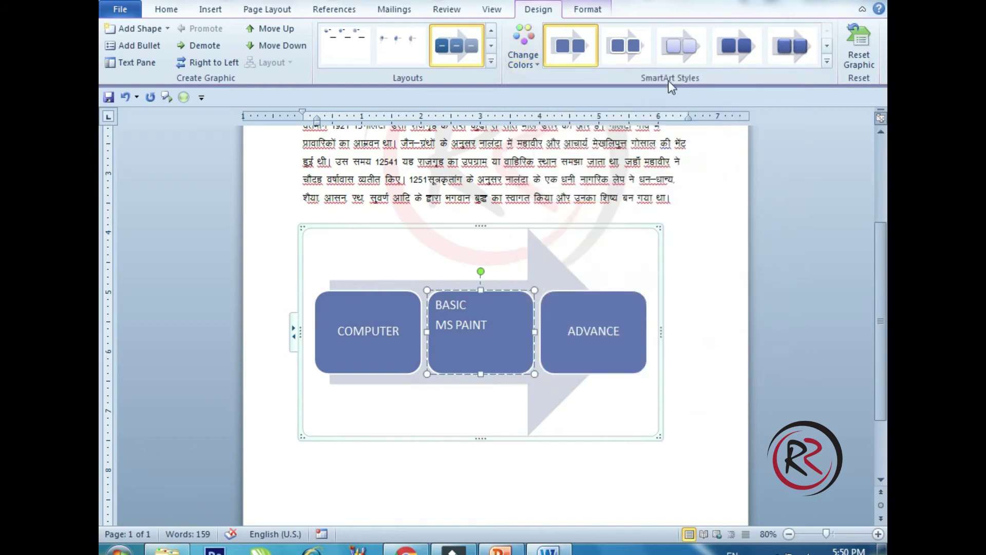
click(827, 61)
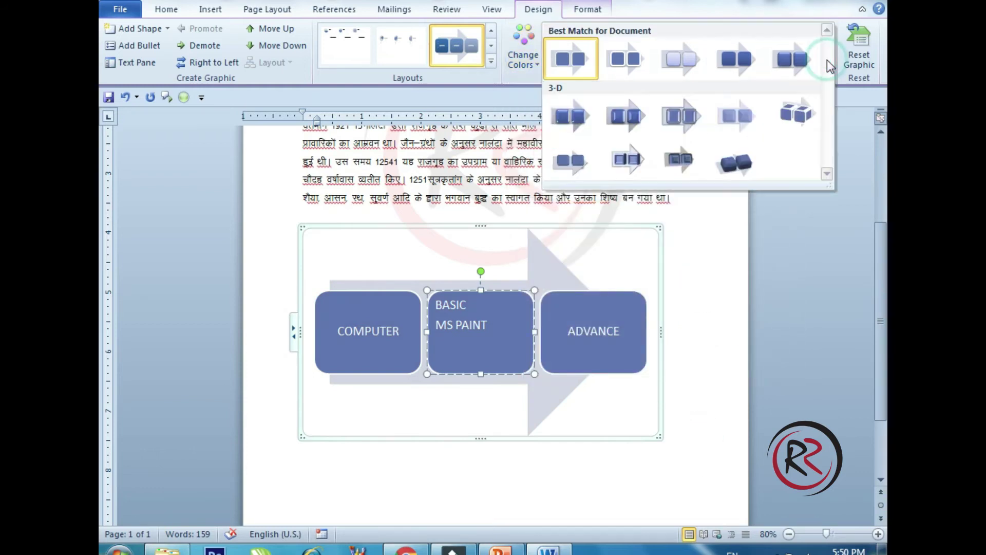
click(805, 114)
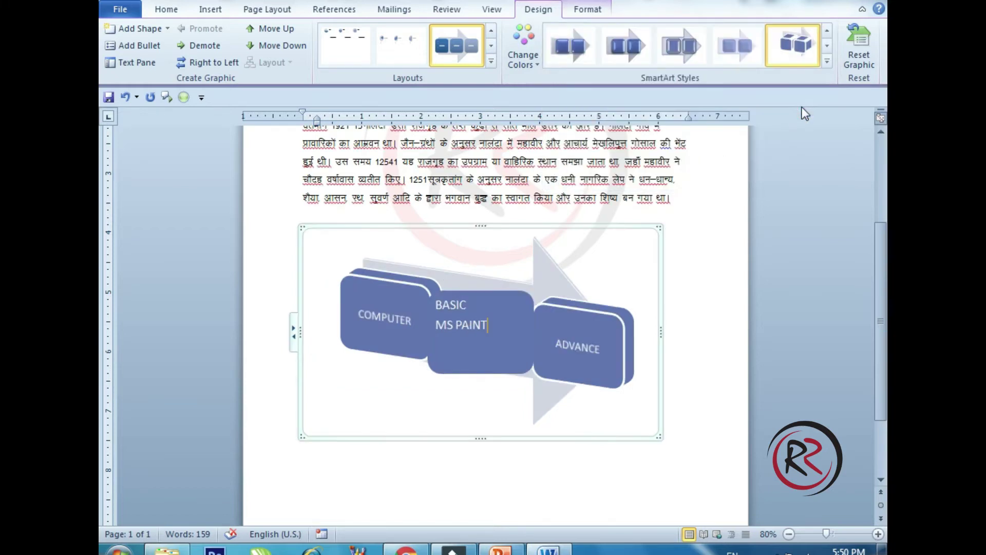
click(856, 64)
click(696, 215)
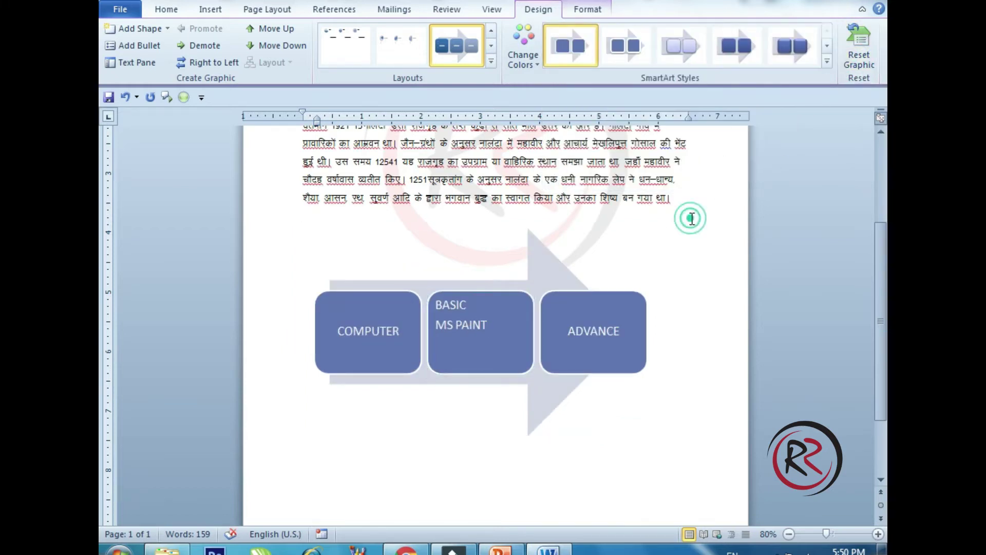
Change the COMPUTER block's shape to Right Triangle from the Format tab's Change Shape list
click(580, 11)
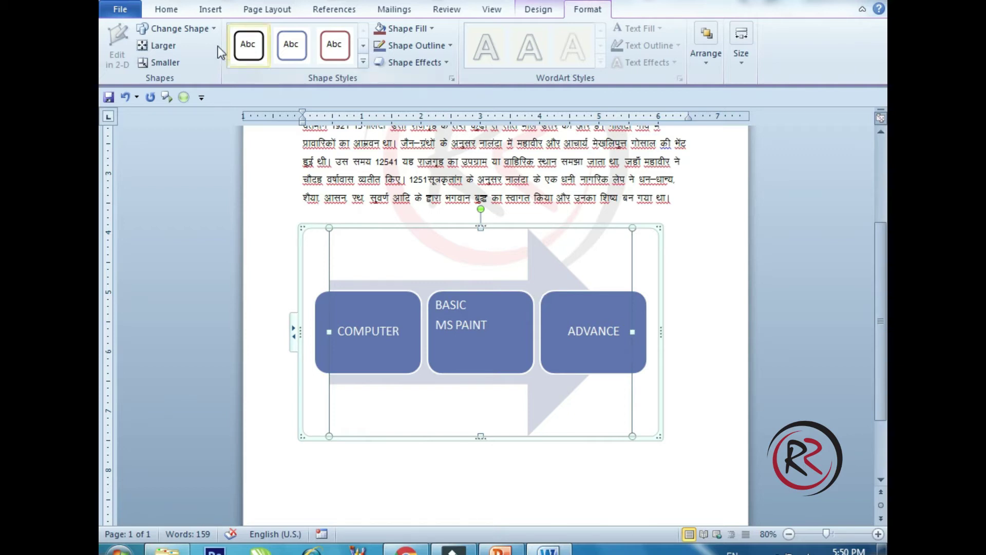
click(404, 292)
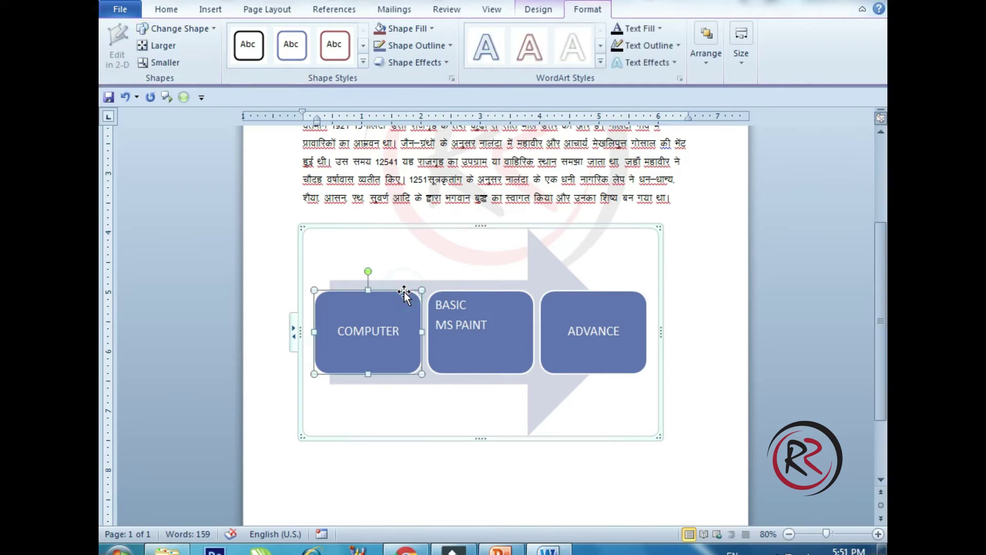
click(215, 30)
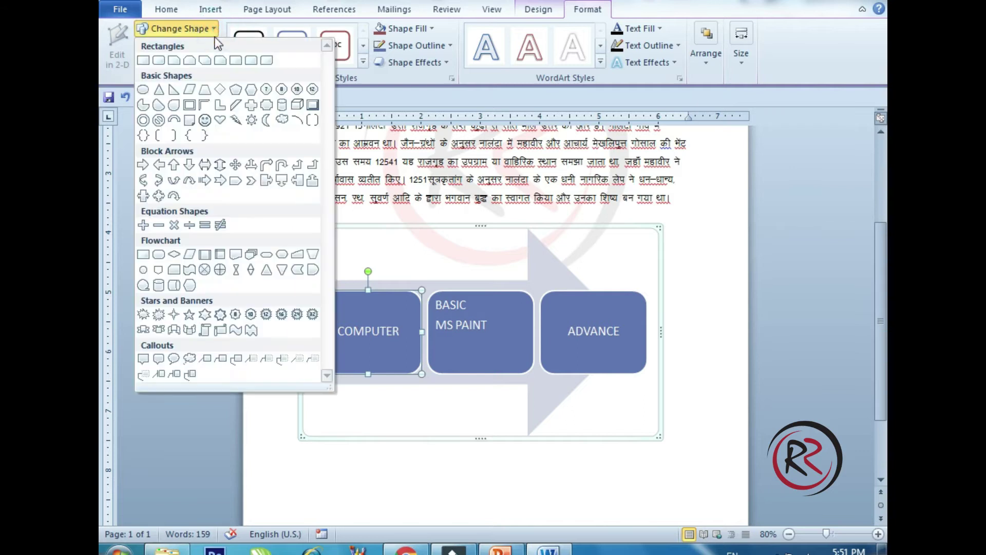
click(174, 90)
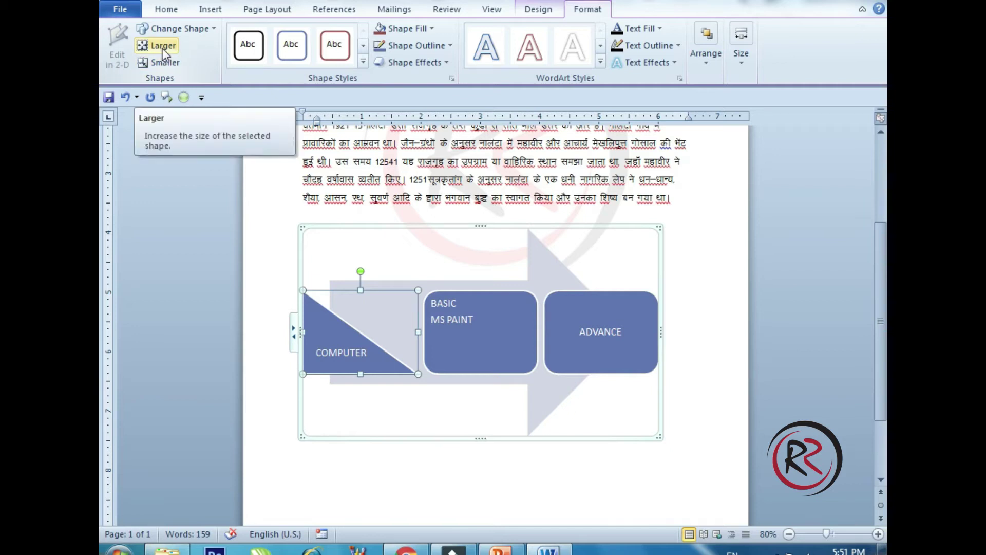
click(363, 66)
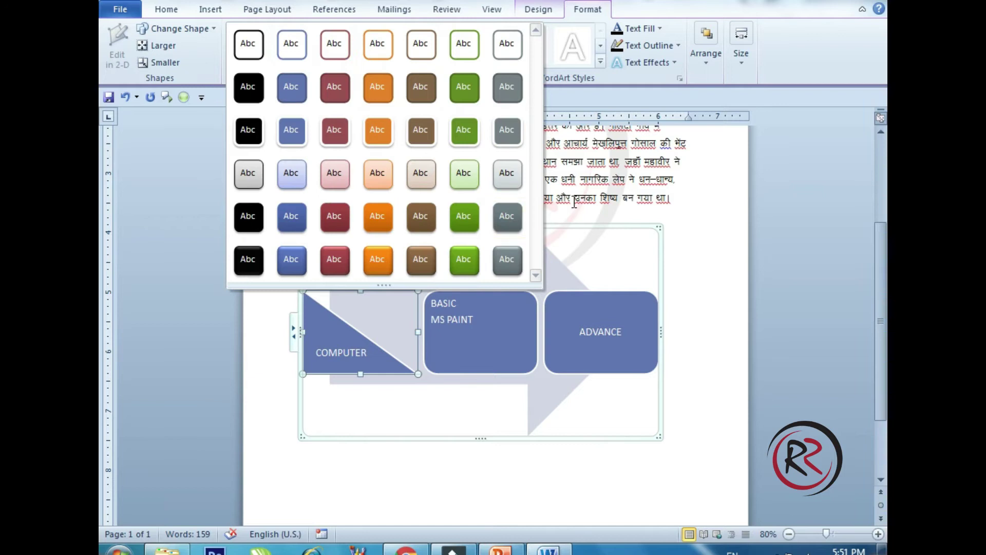
click(574, 201)
click(418, 29)
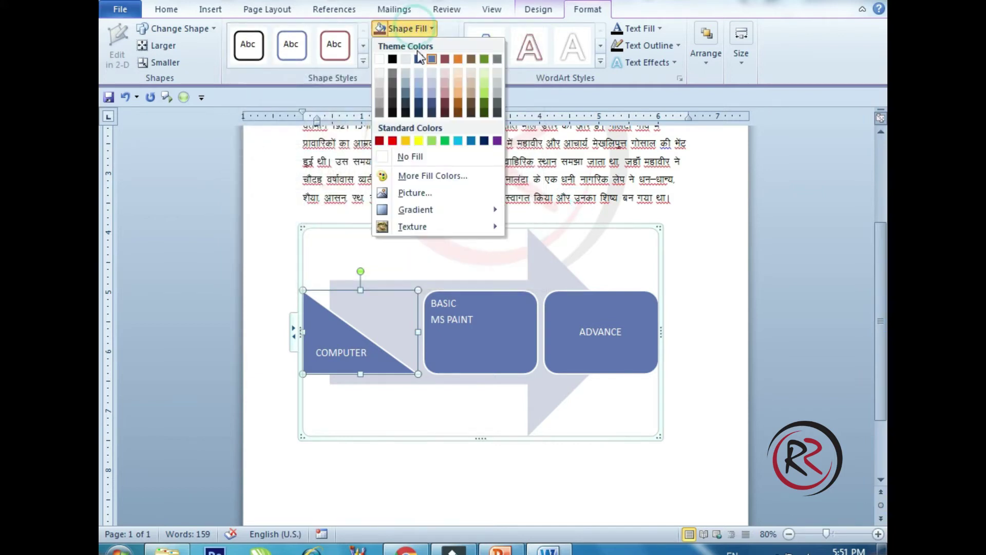
key(Escape)
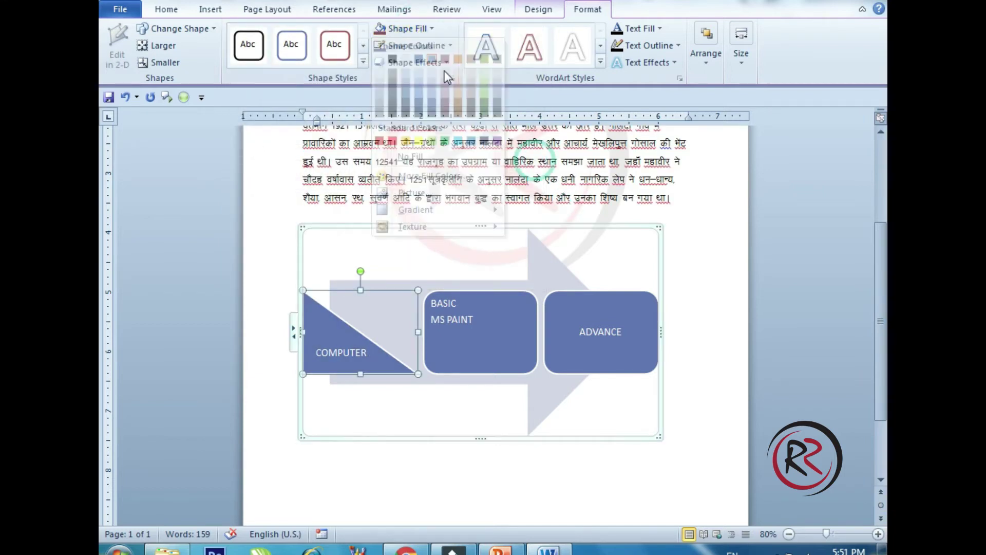
click(436, 51)
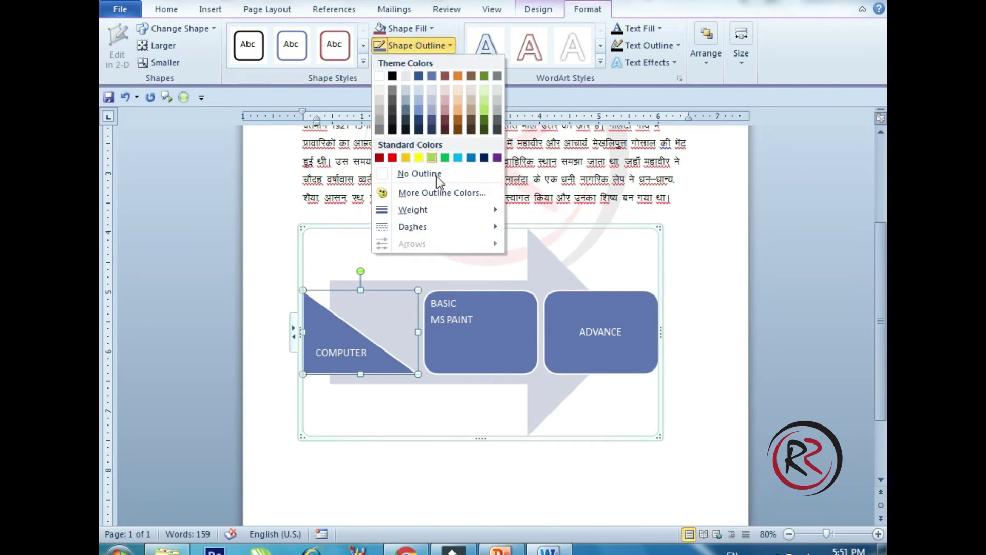
mouse_move(413, 209)
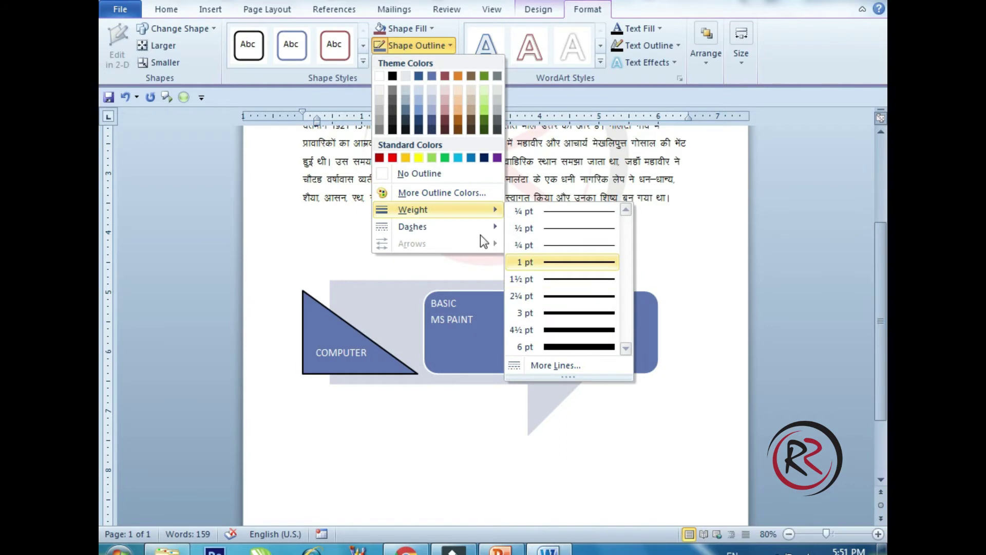
click(416, 45)
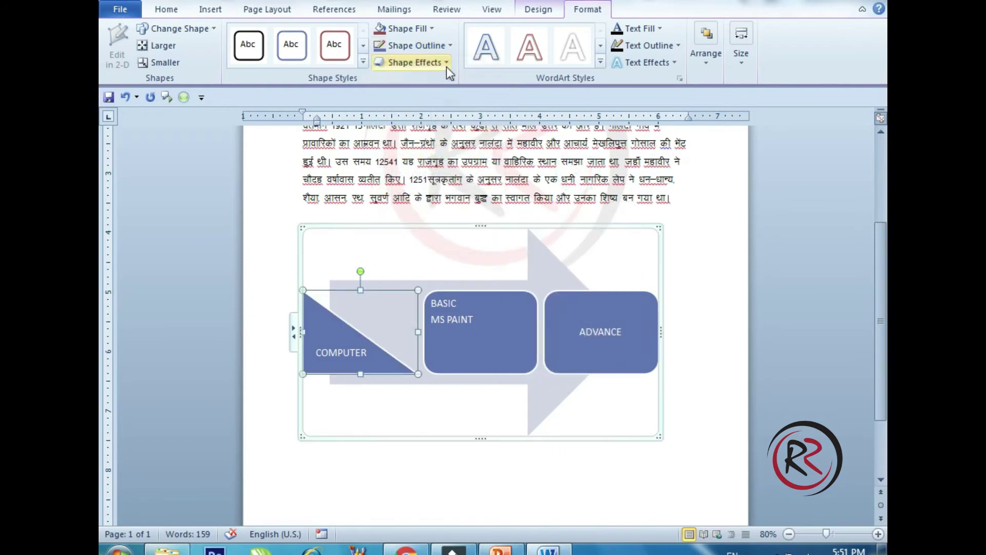
click(446, 65)
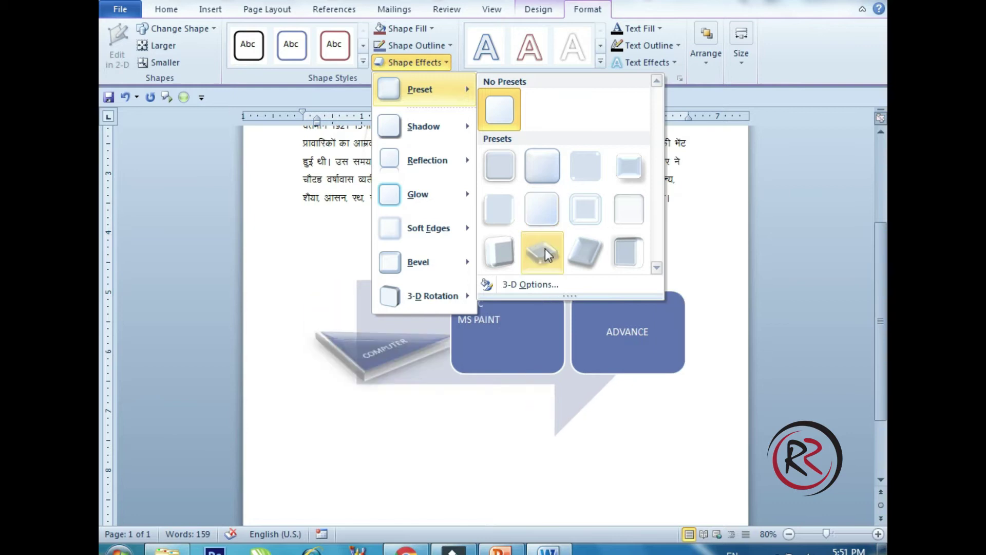
click(677, 261)
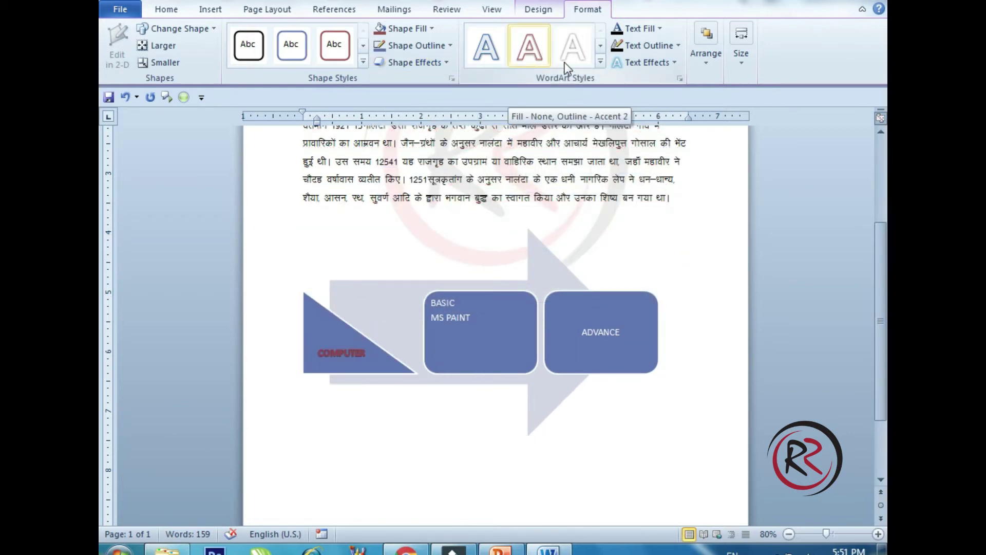
click(599, 60)
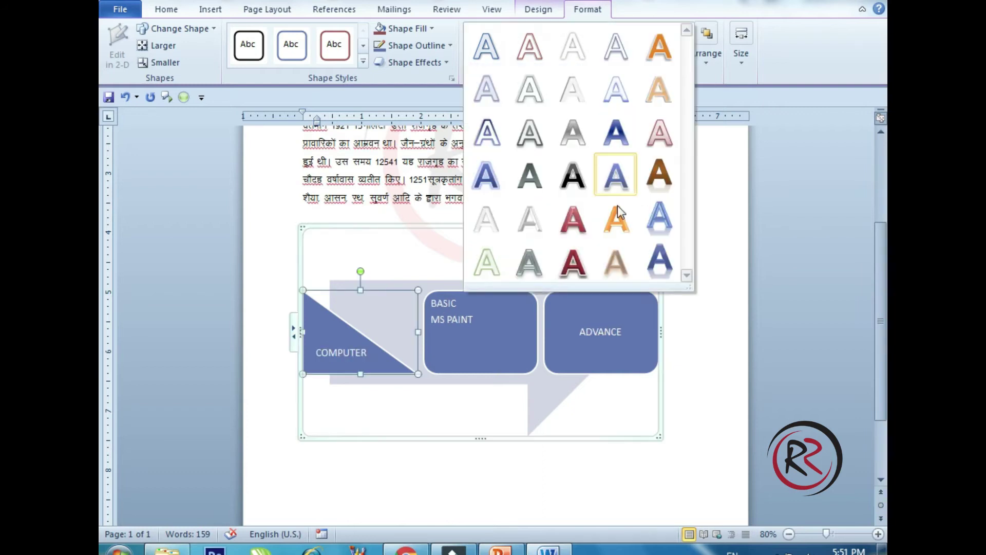
click(716, 232)
click(647, 32)
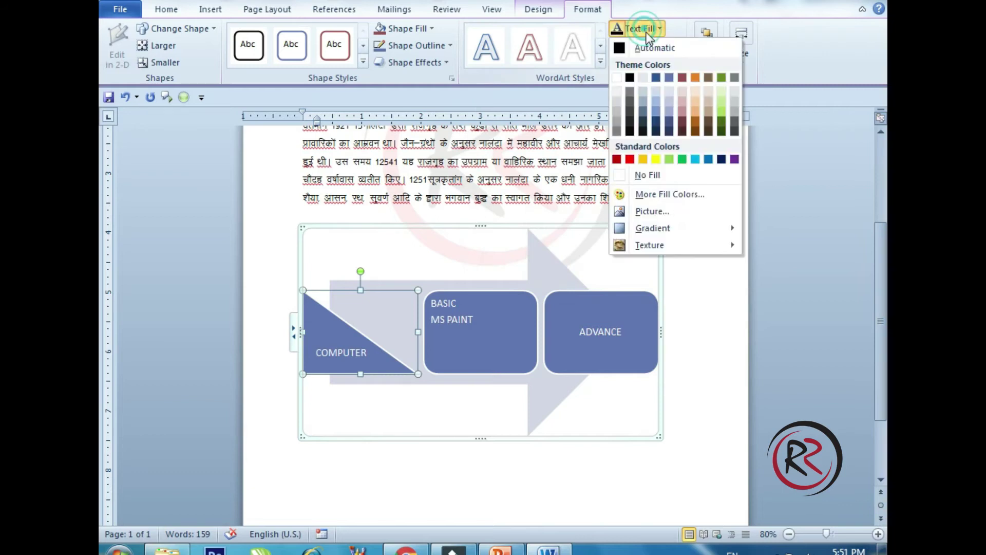
click(696, 280)
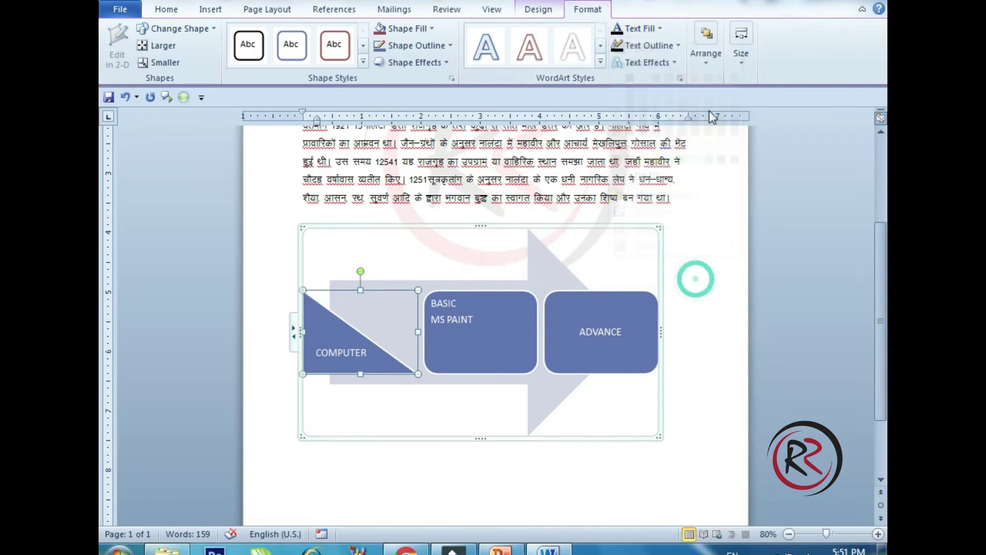
click(711, 62)
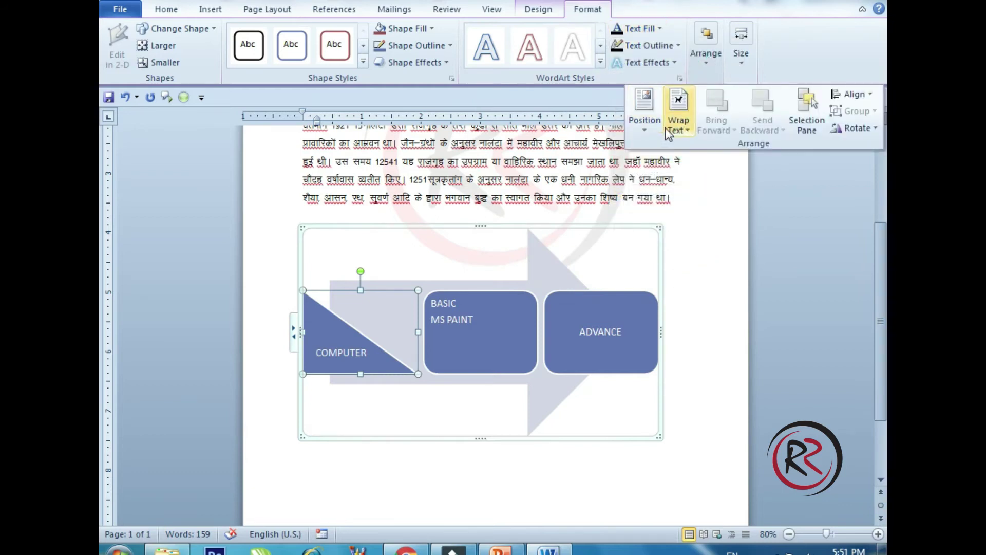
click(696, 223)
click(708, 61)
click(734, 201)
click(742, 60)
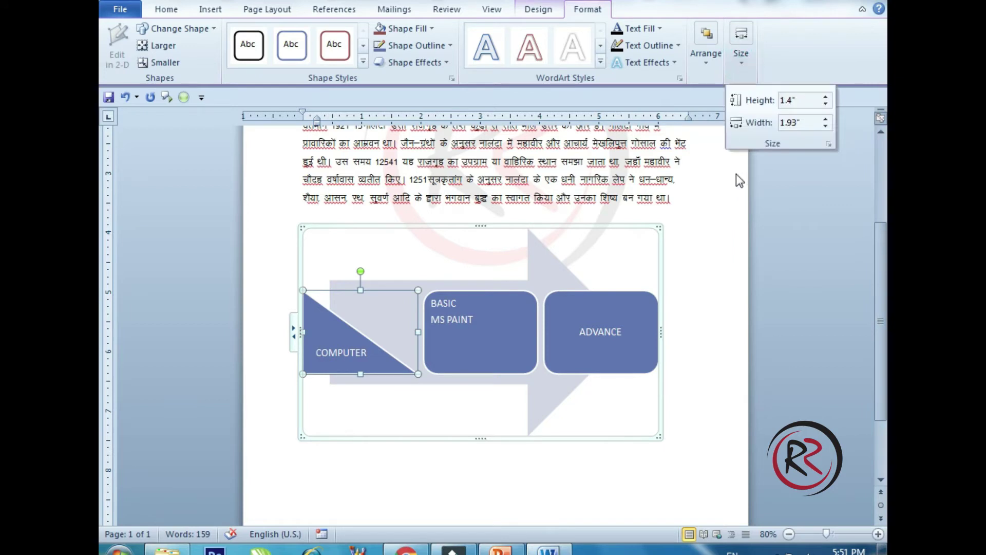
click(711, 266)
click(306, 447)
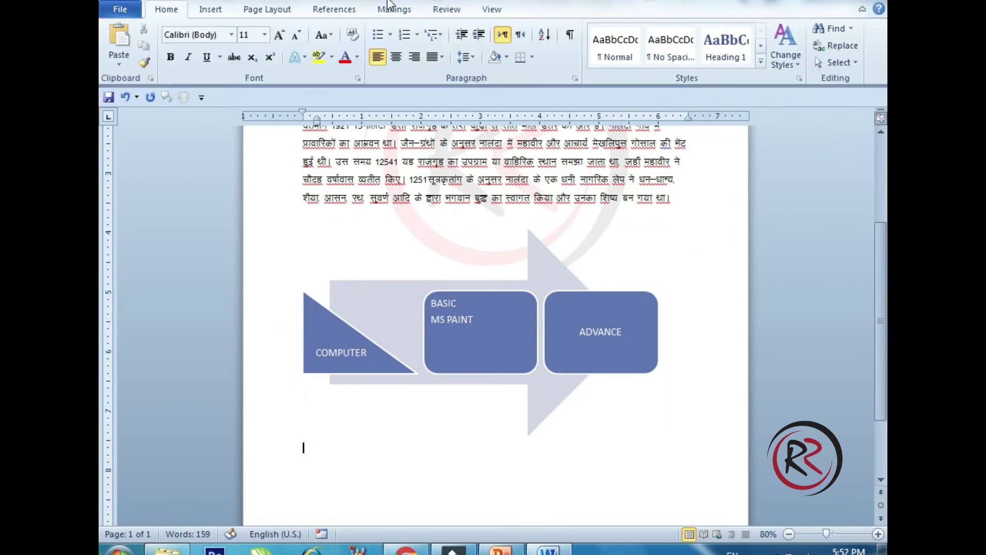
Insert a Clustered Column chart from the Column category of the chart gallery
click(211, 9)
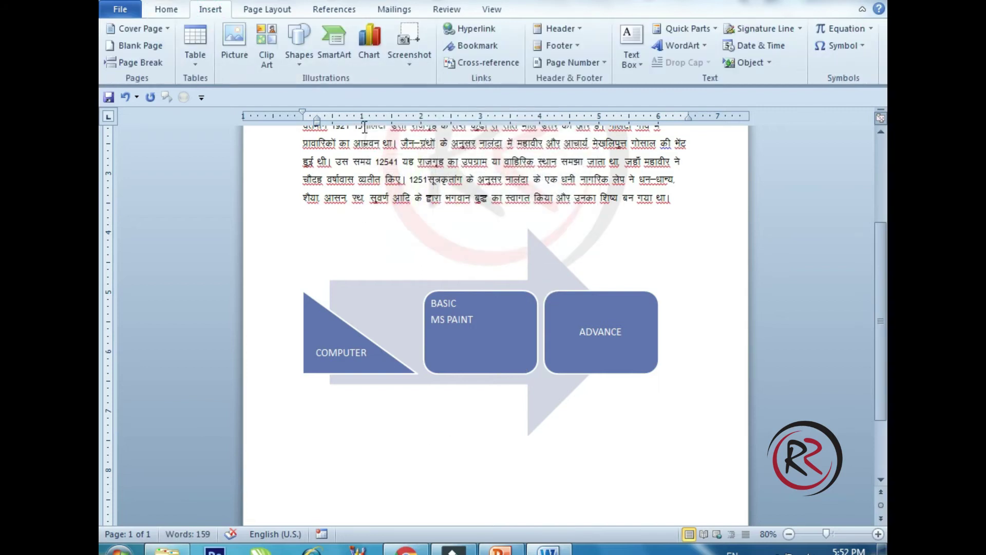
click(369, 57)
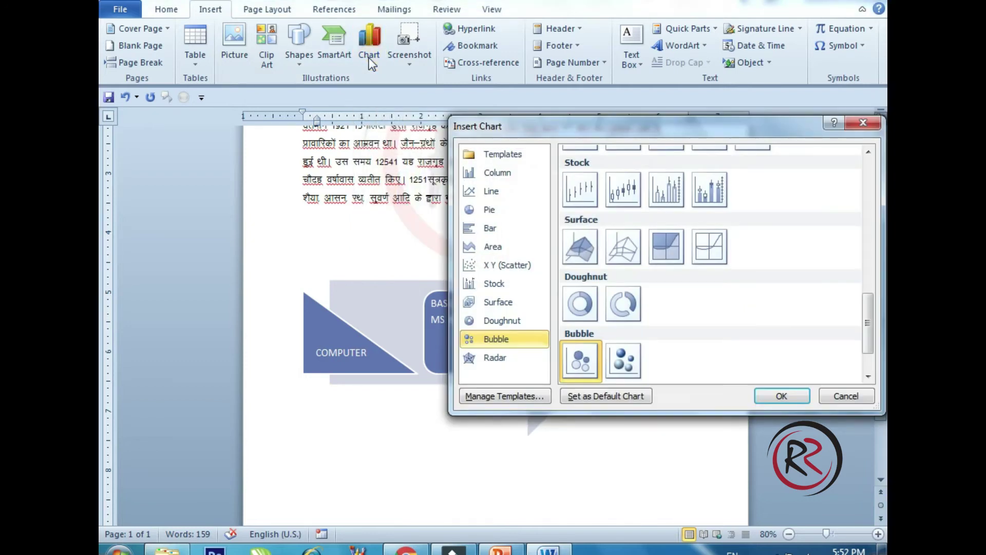
click(493, 159)
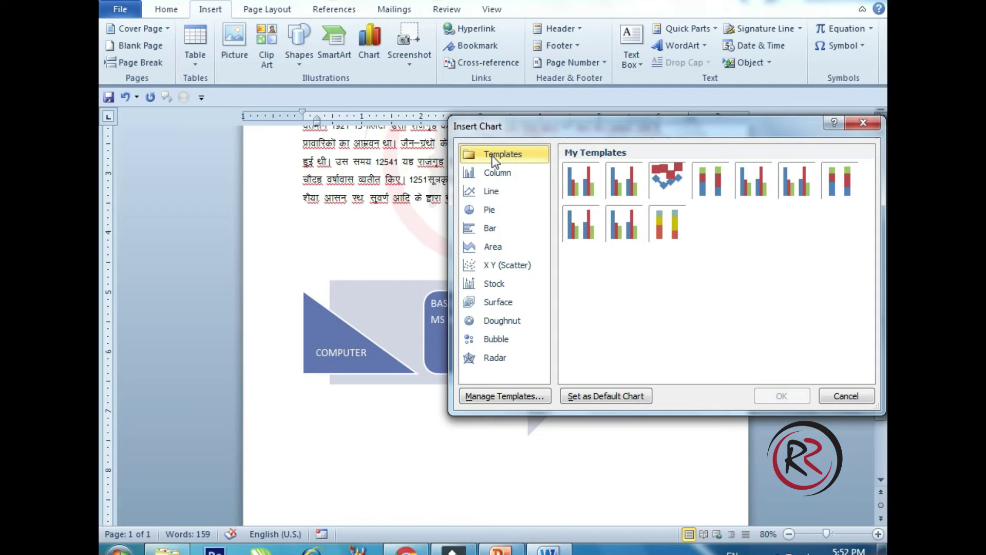
click(496, 174)
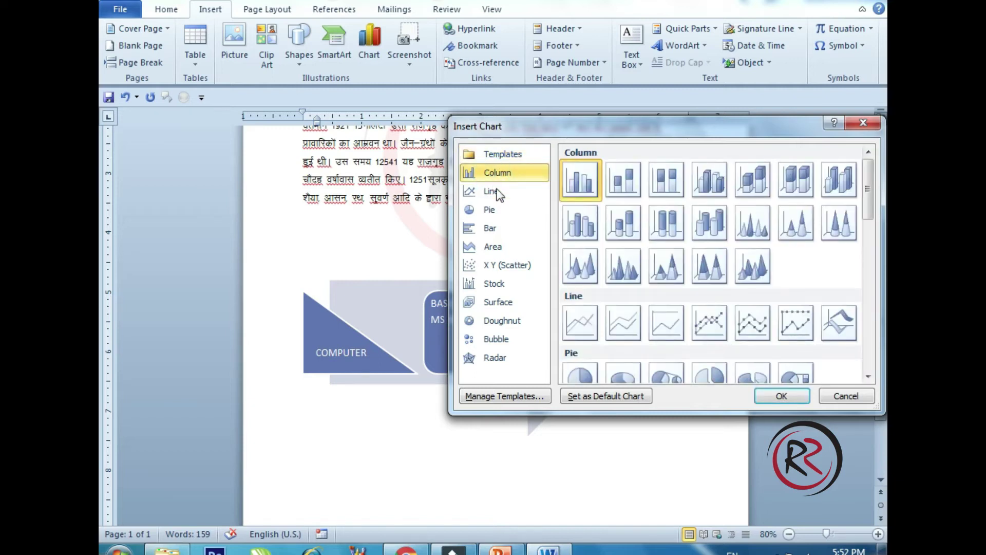
click(497, 196)
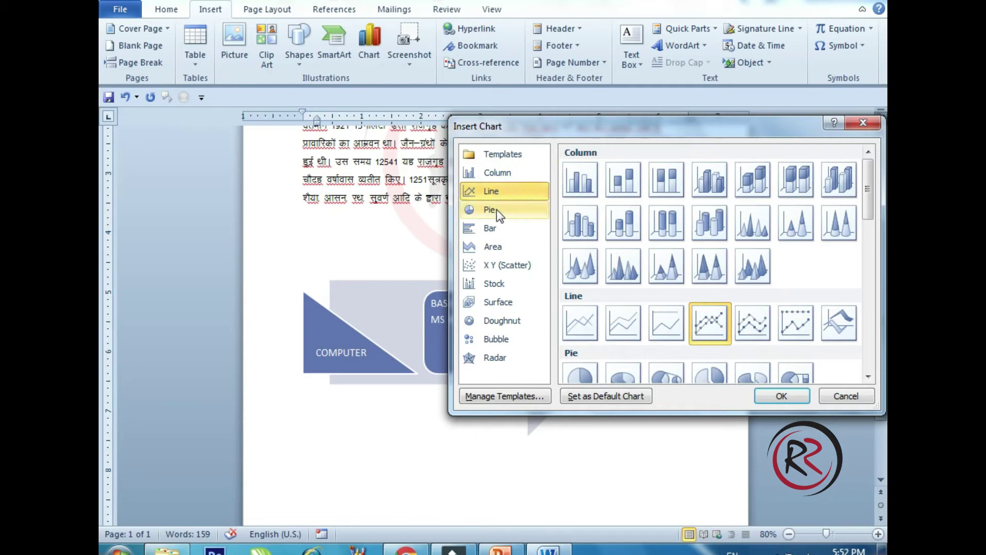
click(496, 209)
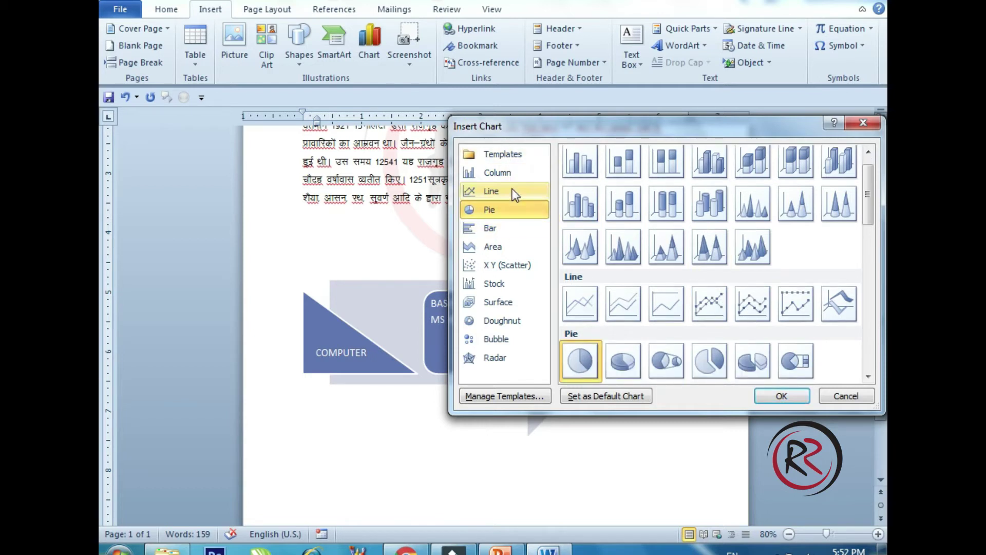
click(510, 171)
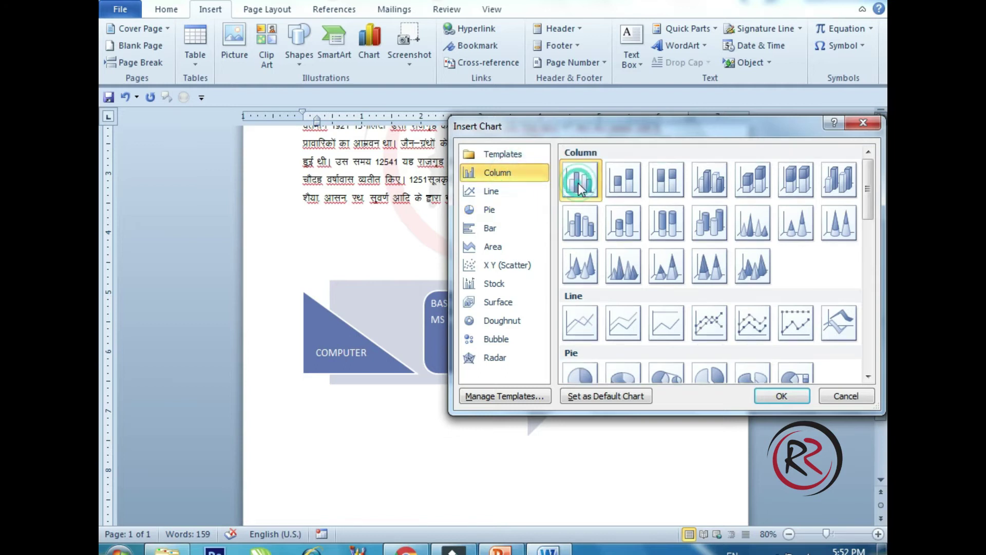
click(782, 396)
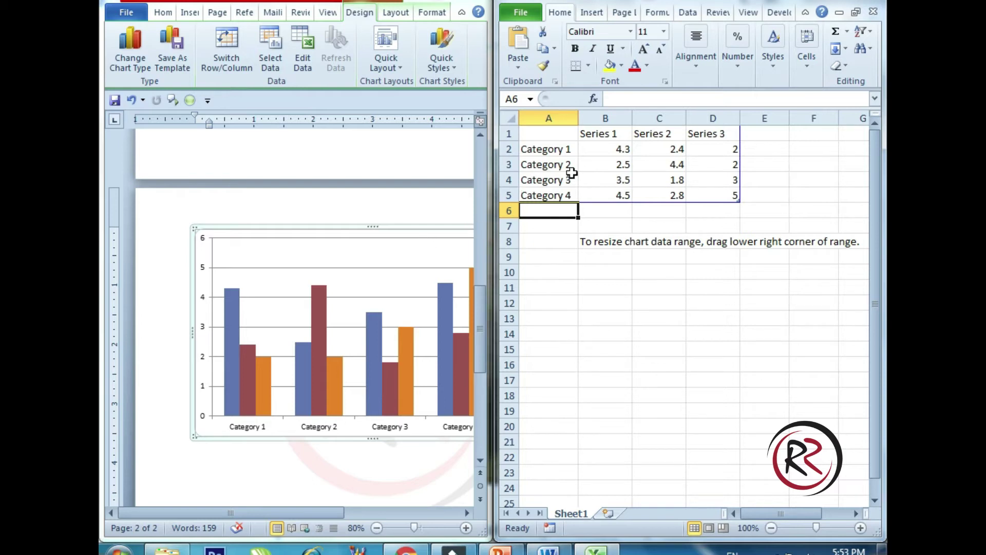
Type JAIPUR, AJMER, KOTA and SIKAR into cells A2 to A5 of the data sheet
click(595, 138)
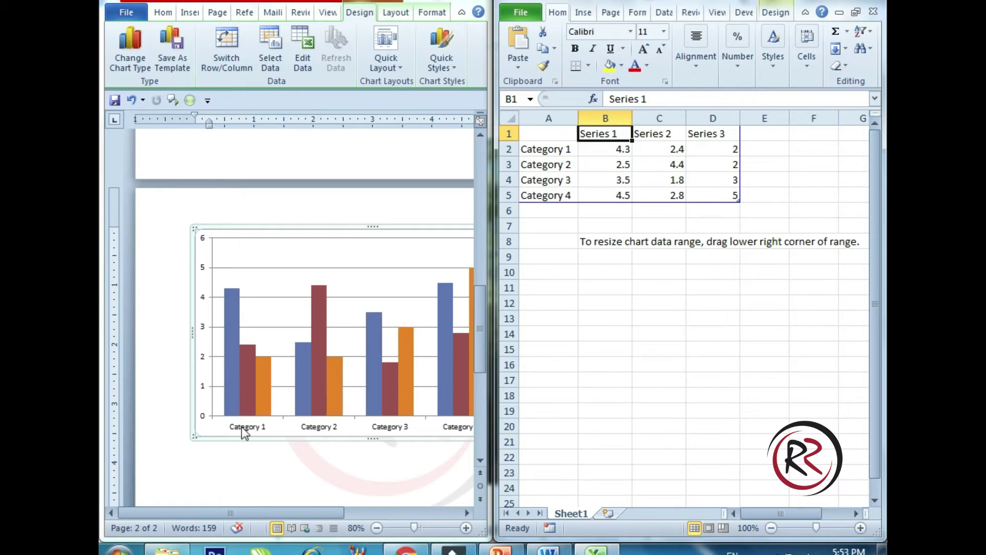
click(536, 149)
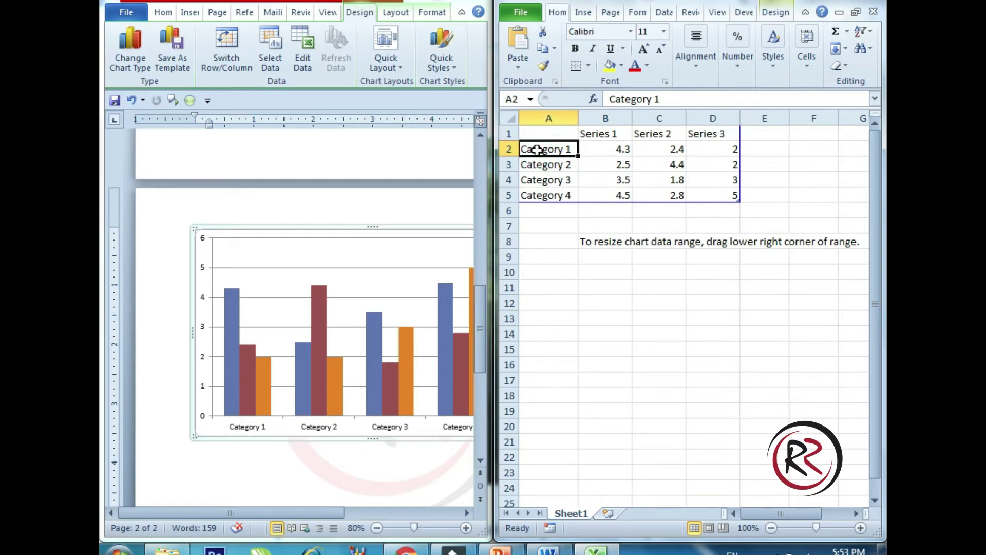
text(JAIPUR)
key(Return)
text(AJMER)
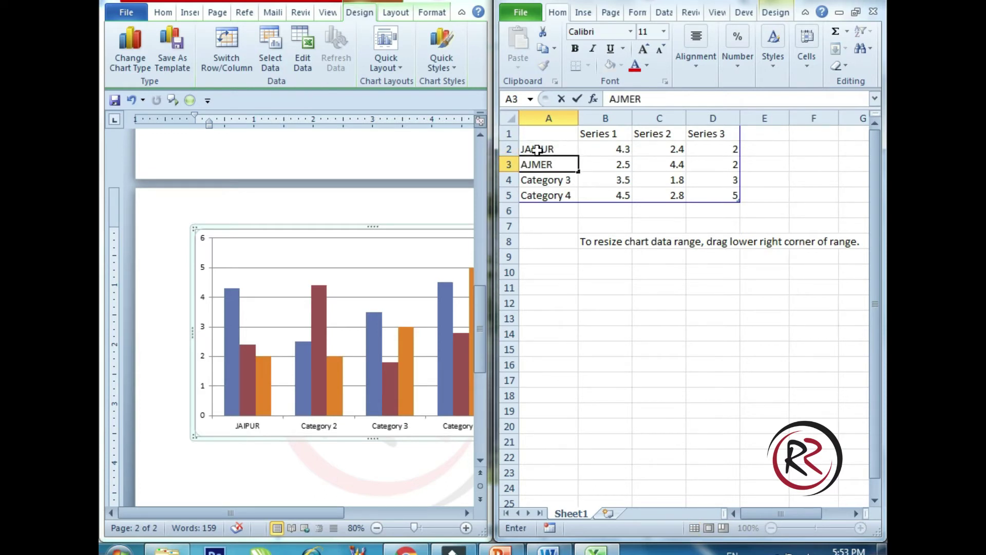
key(Return)
text(KOTA)
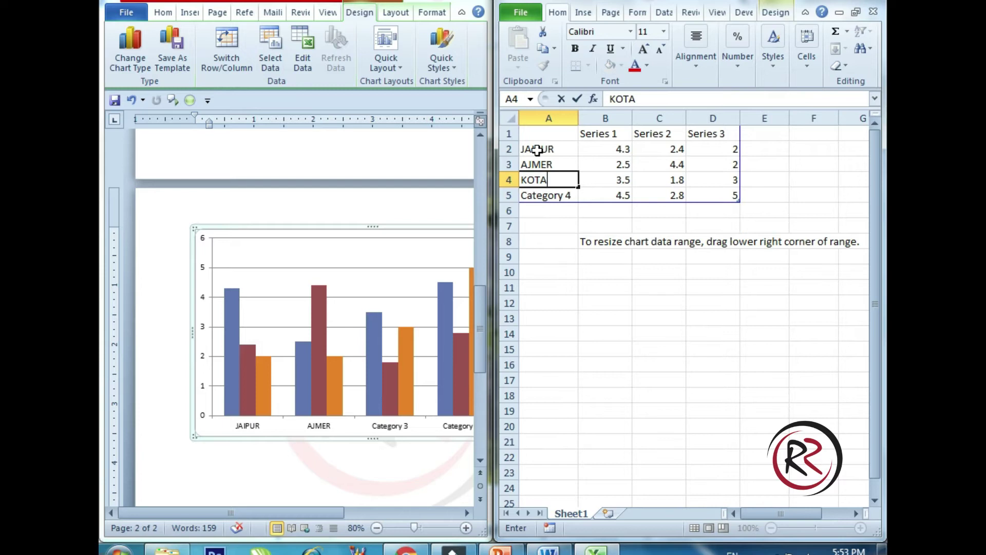
key(Return)
text(SIKAR)
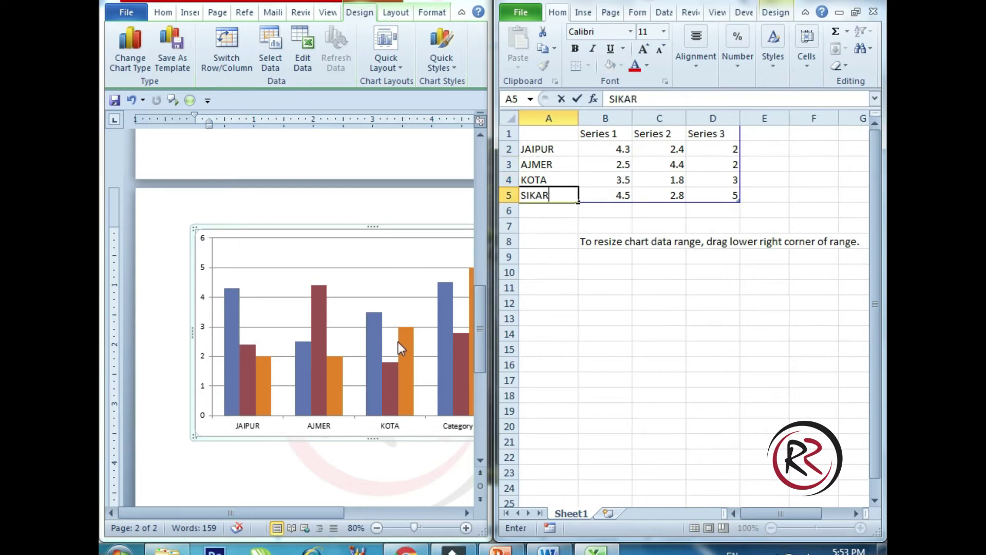
key(Return)
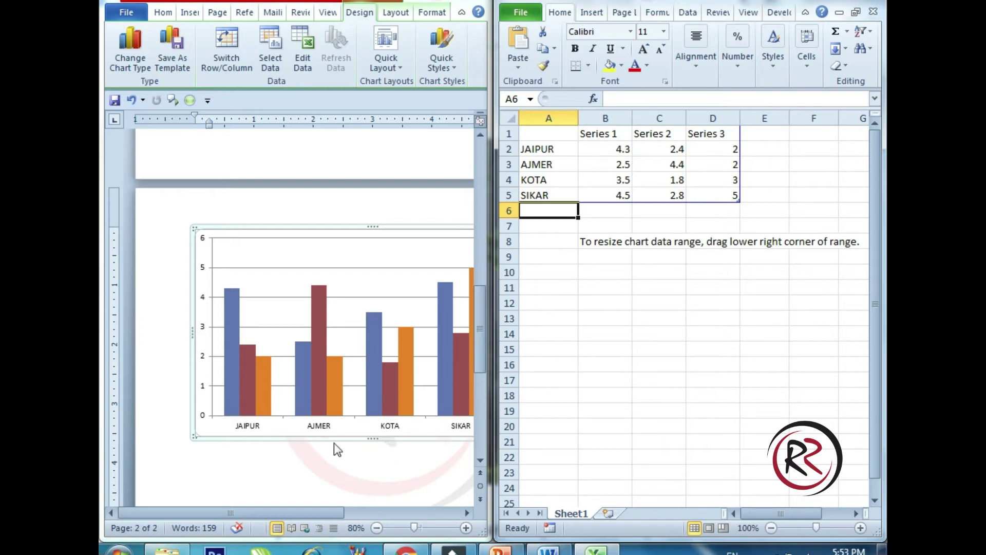
Enter Series 1 values 10 for JAIPUR and 15 for AJMER
click(610, 137)
click(610, 148)
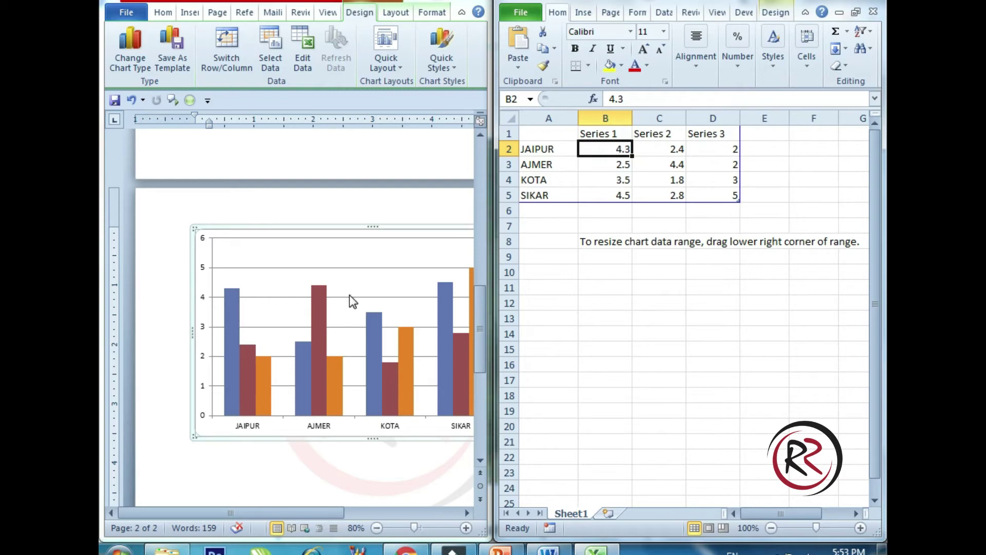
text(10)
key(Return)
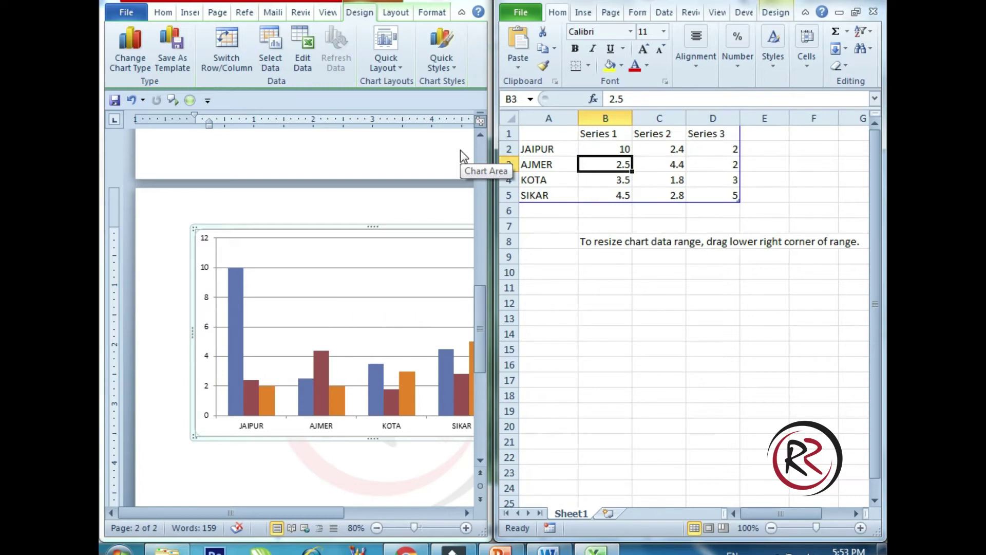
text(15)
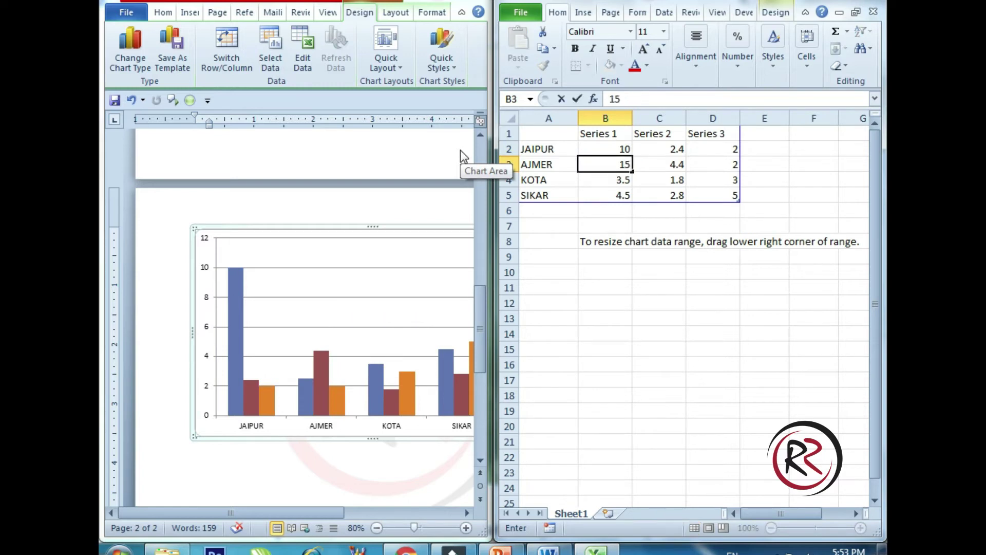
key(Up)
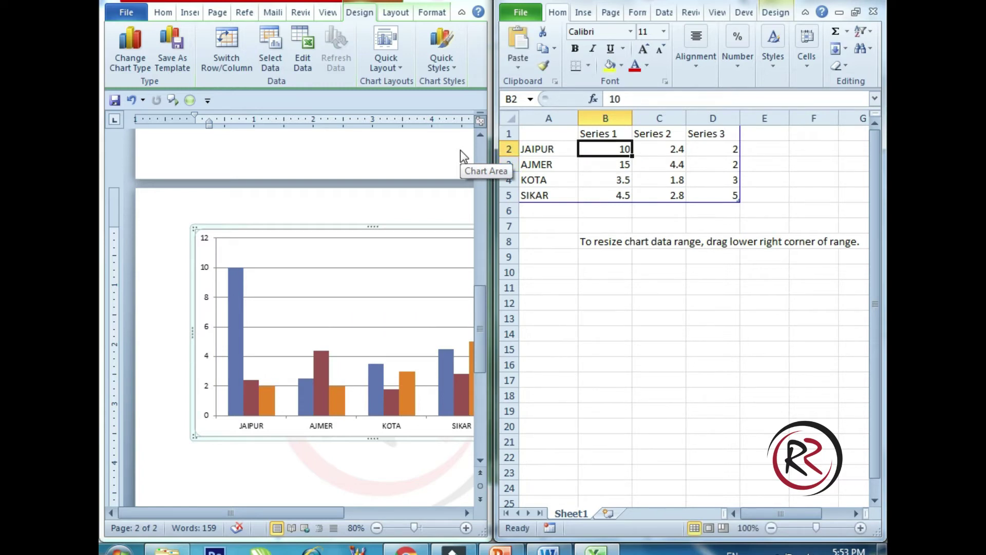
key(Down)
text(1)
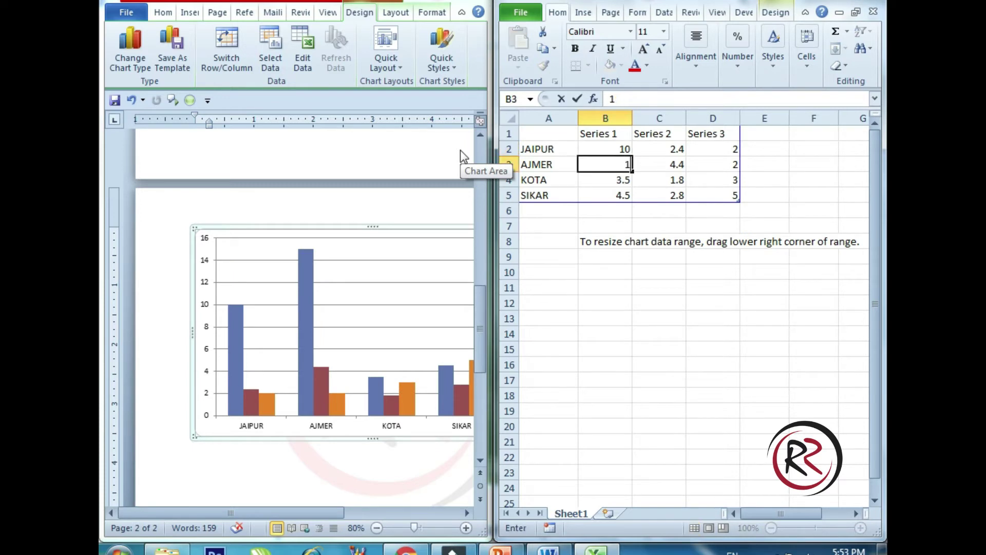
text(5)
key(Return)
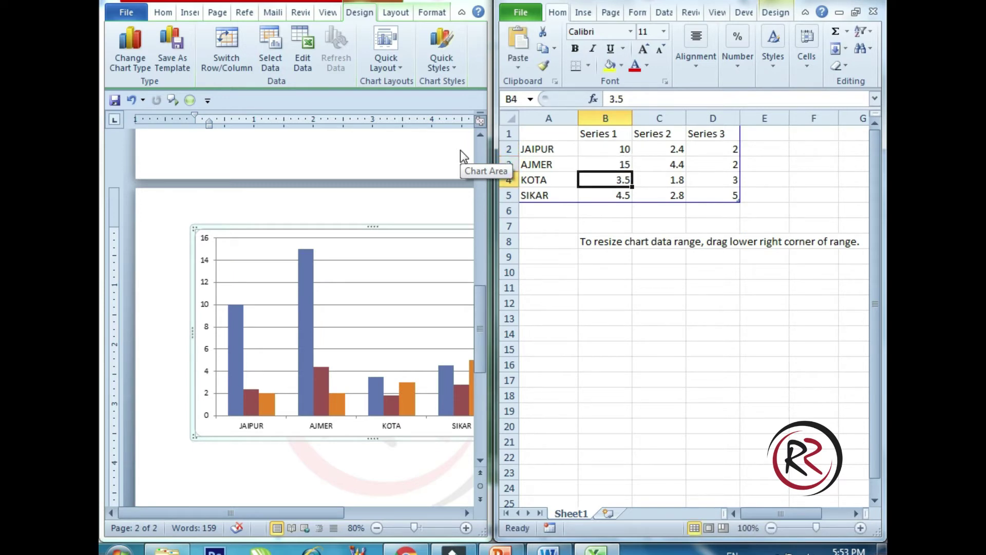
Enter 16 for KOTA and 17 for SIKAR, then close the chart data sheet
text(16)
key(Return)
text(1)
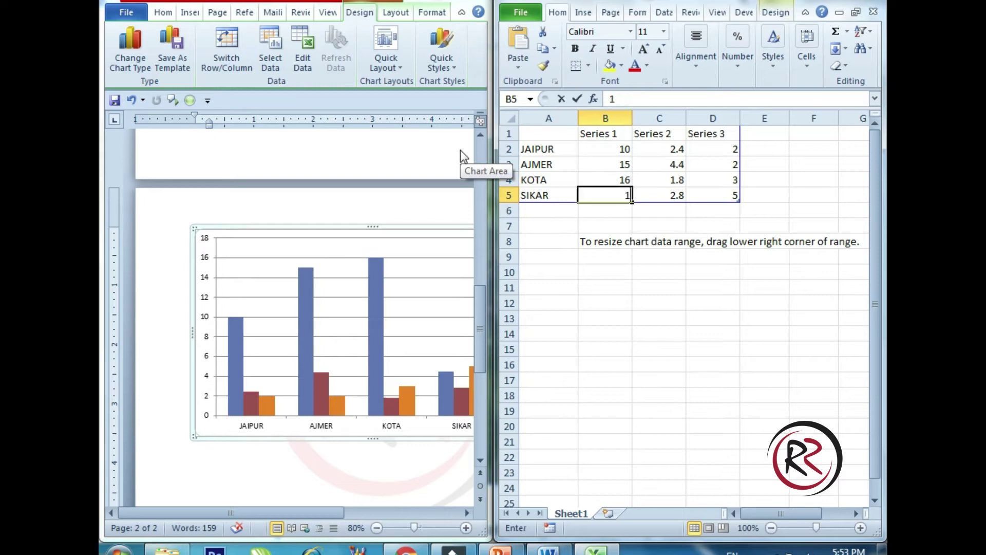
text(7)
key(Return)
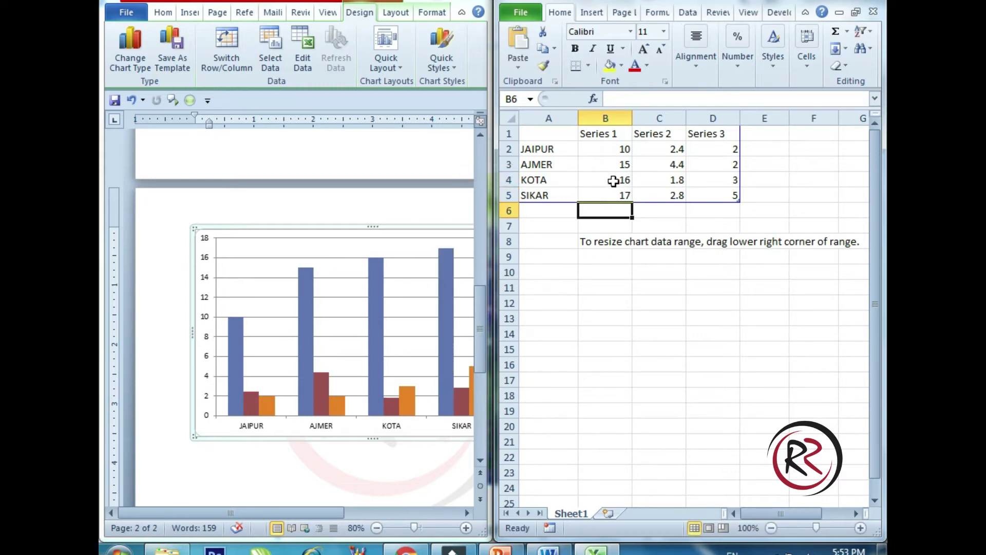
click(605, 150)
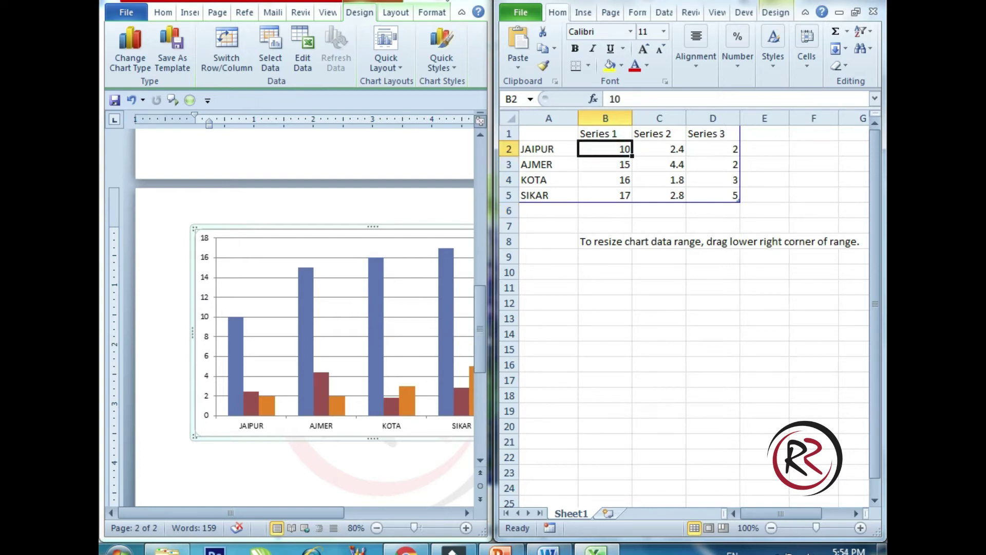
click(873, 12)
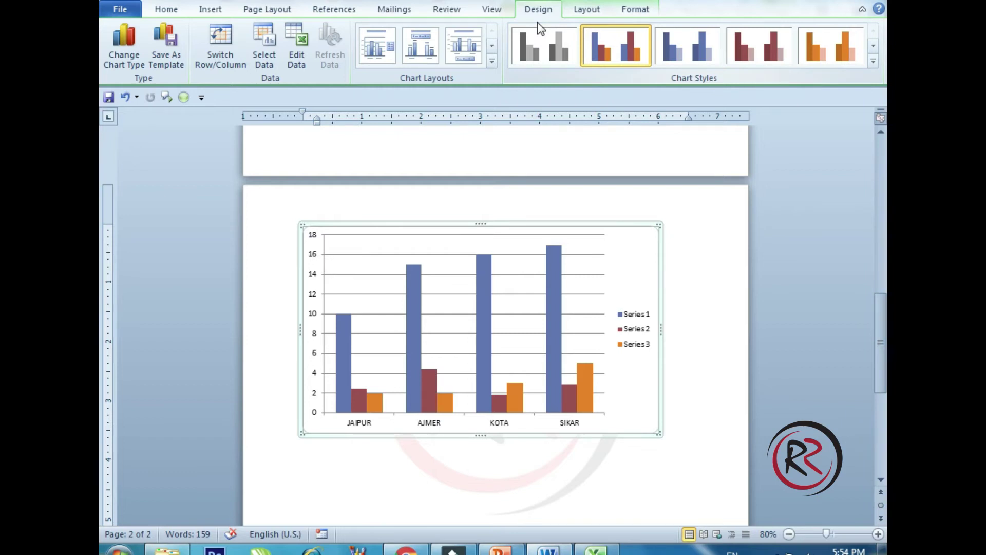
Change the chart type to 3-D Column, the last thumbnail in the Column row
click(126, 58)
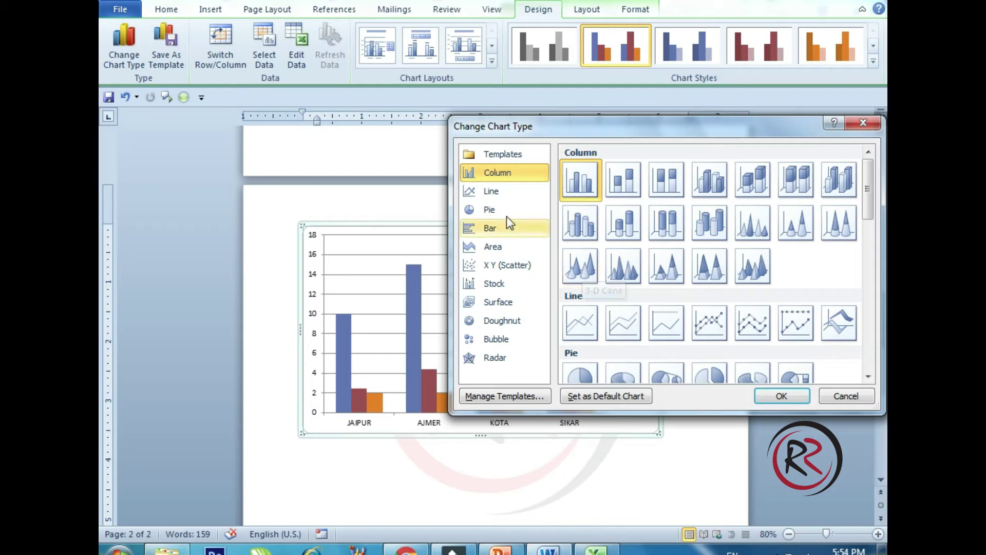
click(497, 193)
click(517, 173)
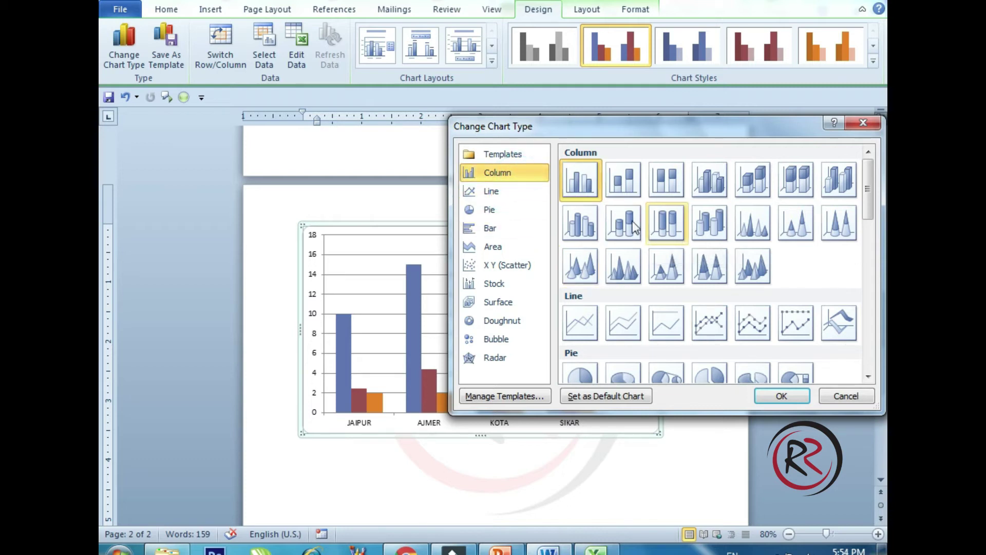
click(831, 184)
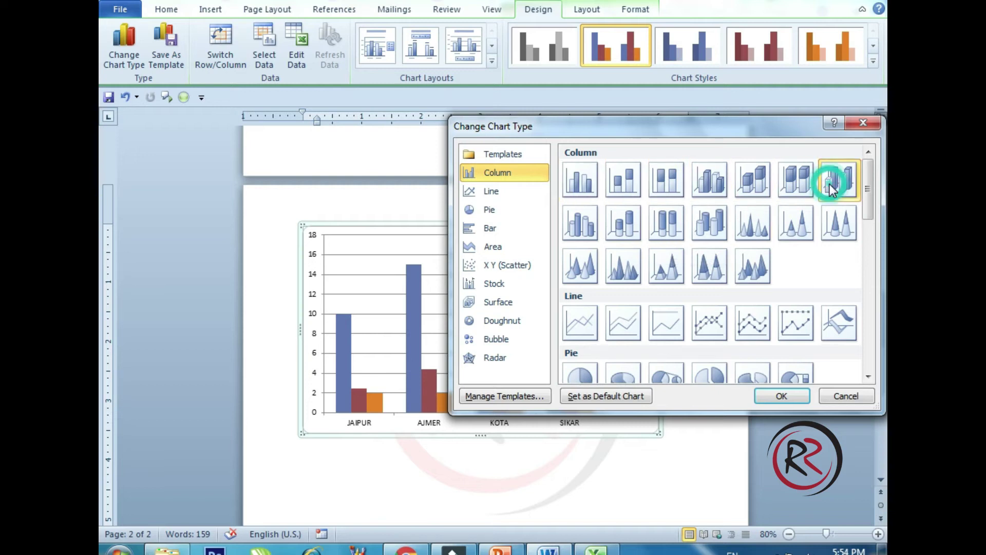
click(787, 393)
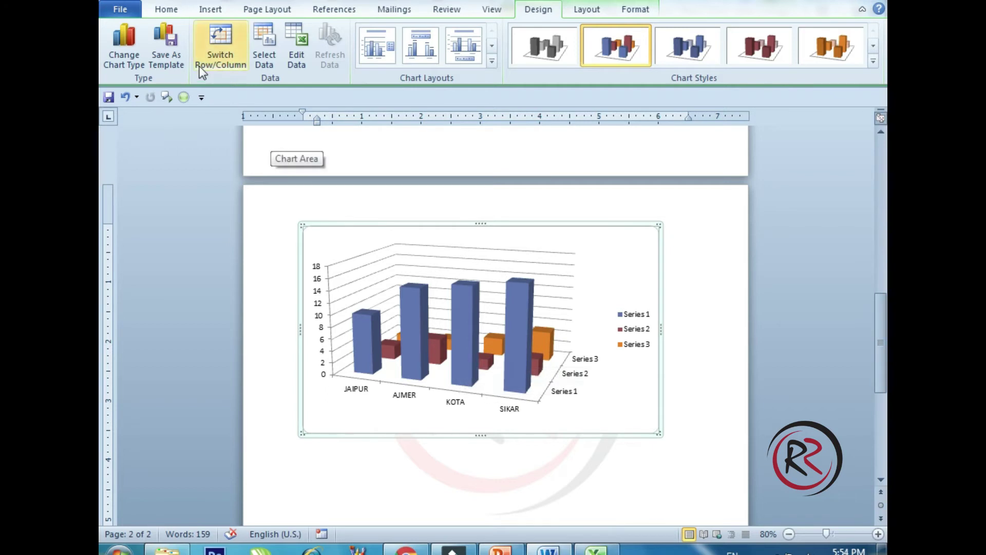
Save the chart as a template named NEW CHART
click(175, 57)
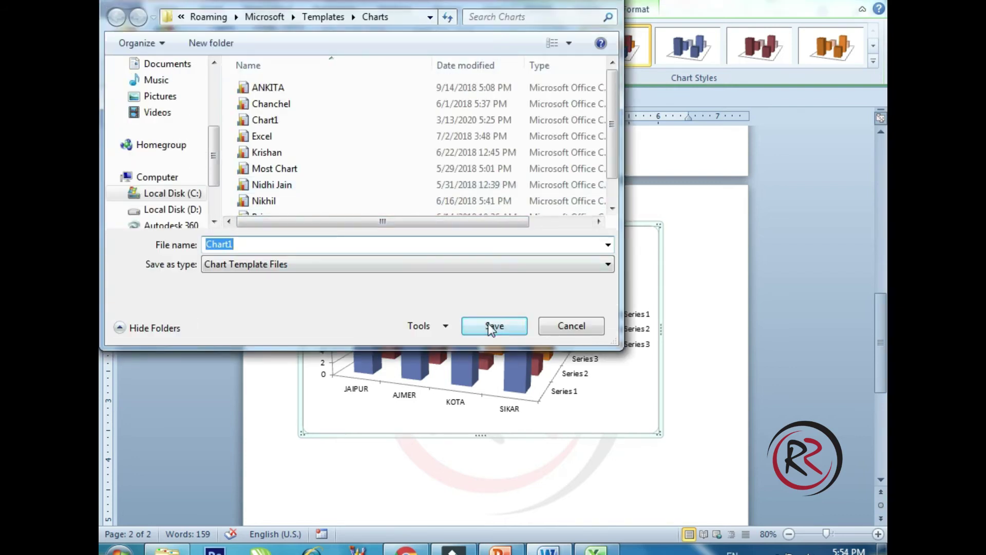
text(NEW CHART)
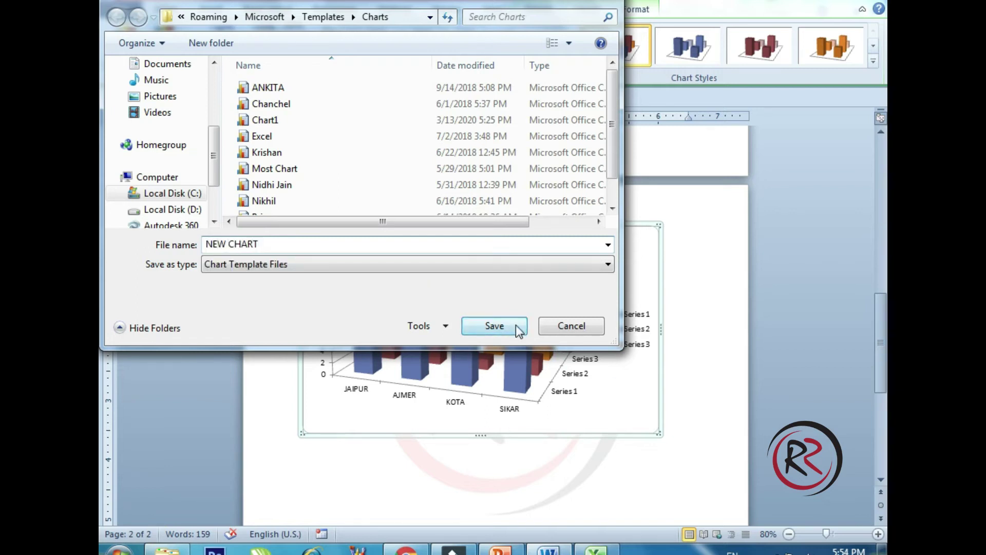
click(514, 326)
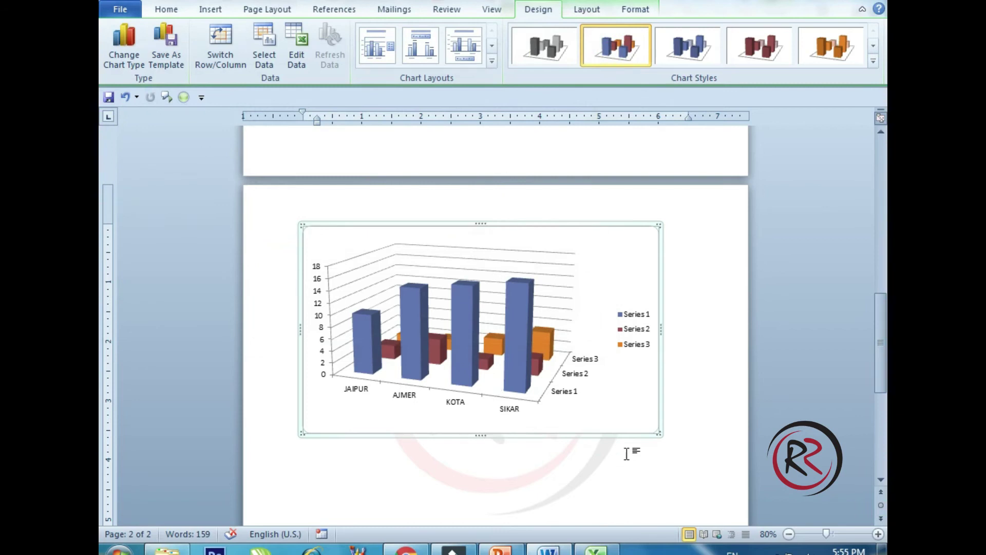
click(670, 442)
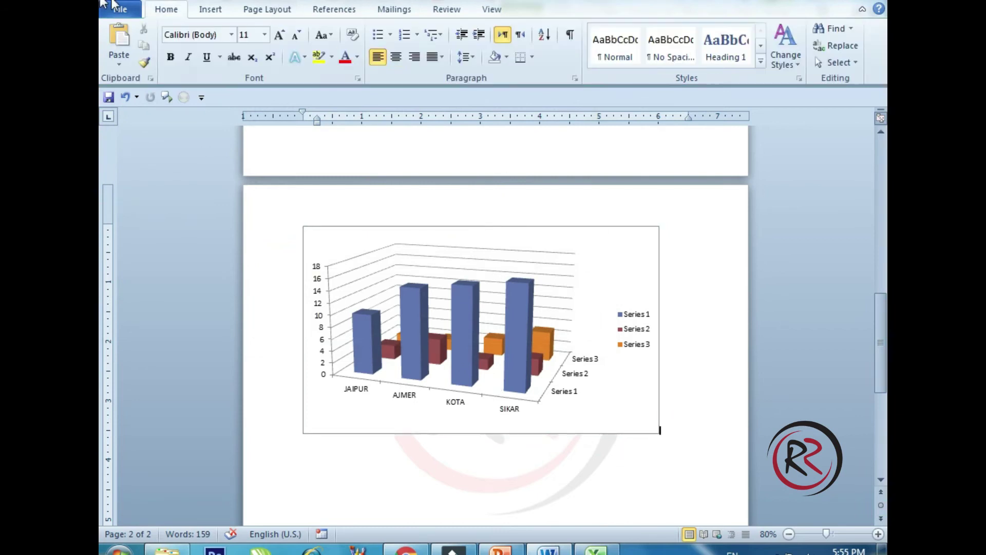
Check that NEW CHART is listed under Templates in the Insert Chart dialog, then cancel
click(216, 11)
click(369, 47)
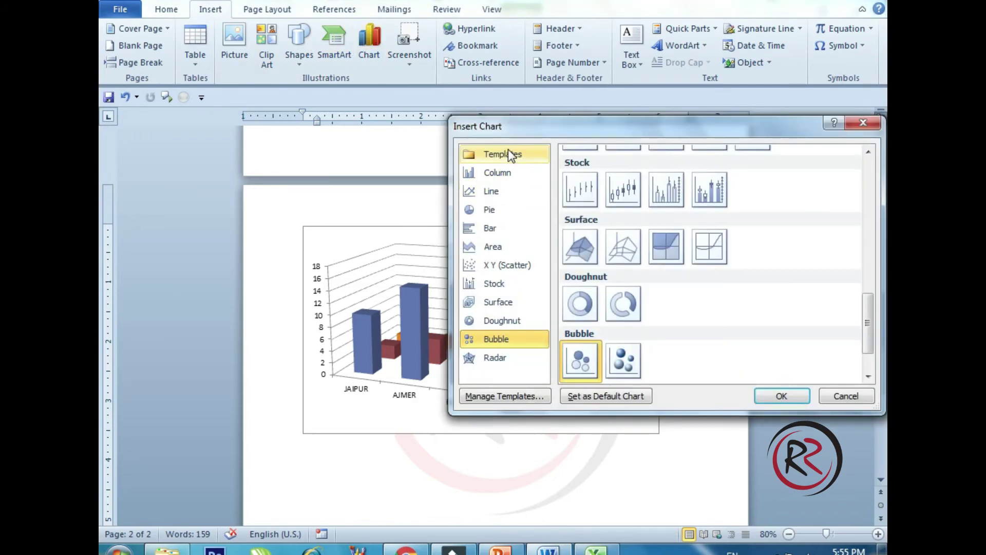
click(507, 152)
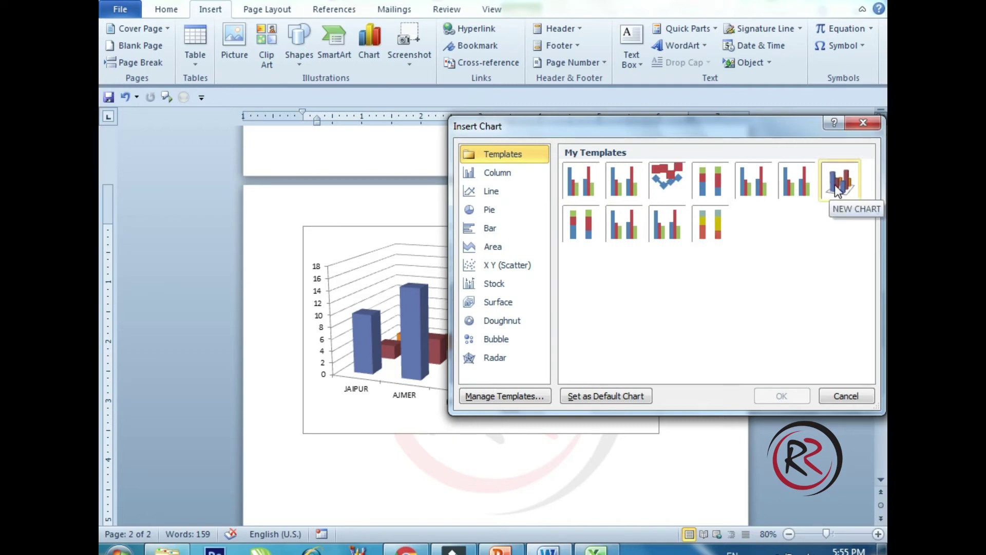
click(841, 400)
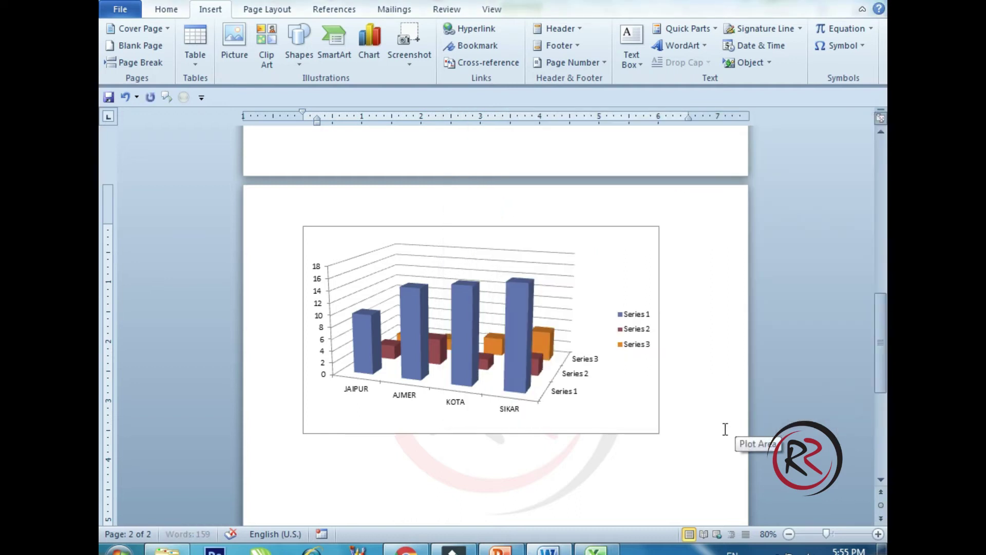
click(650, 370)
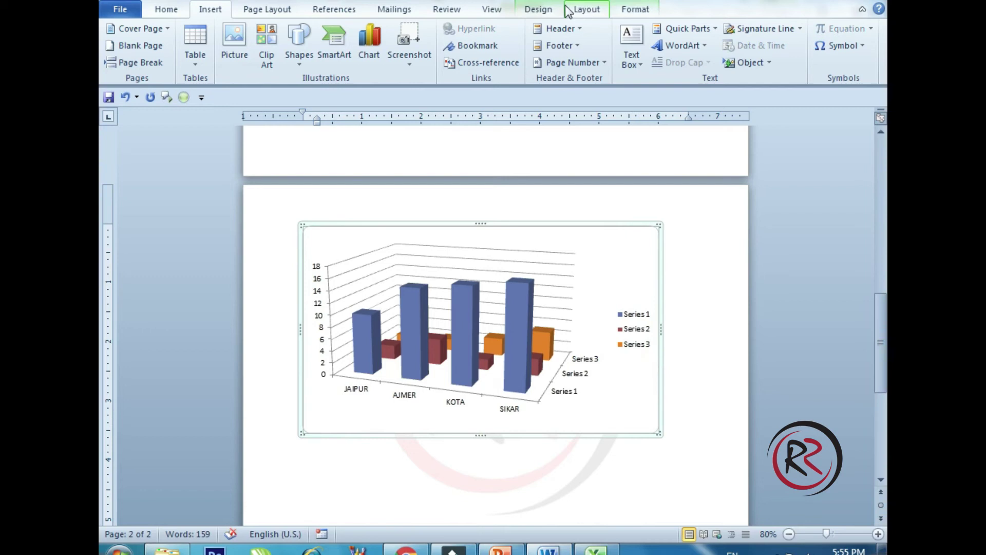
Review the city chart by swapping rows and columns and back, then viewing and closing its data sheet
click(545, 10)
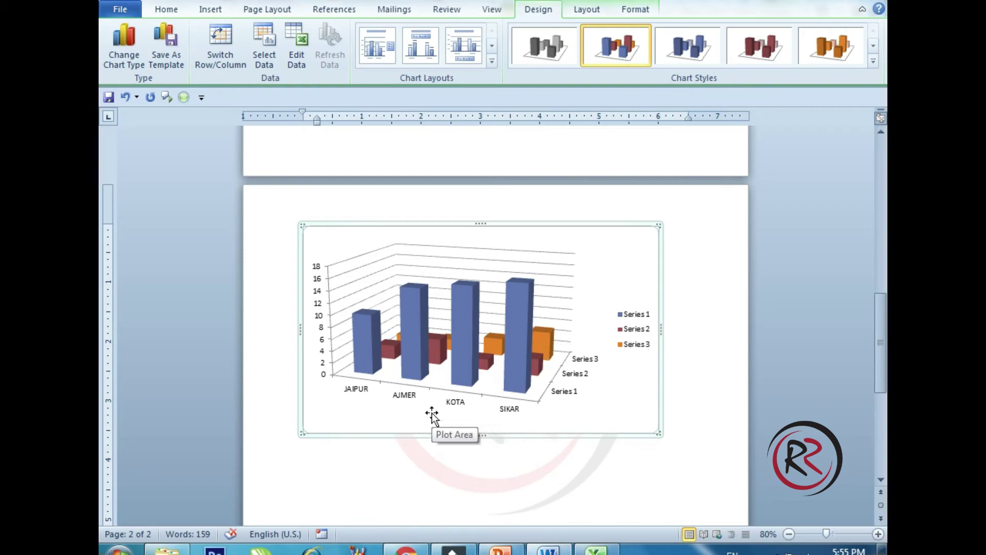
click(223, 53)
click(229, 53)
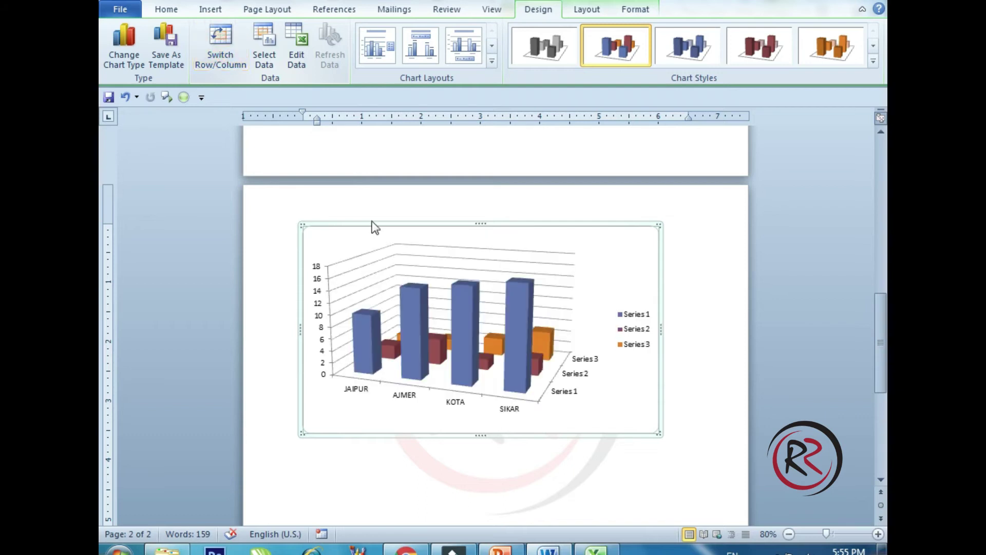
click(598, 551)
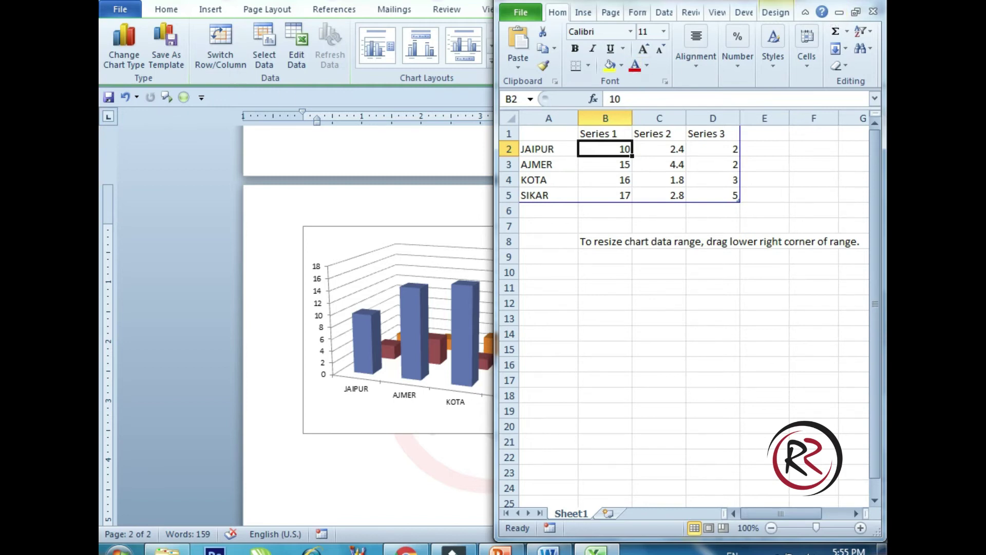
click(875, 2)
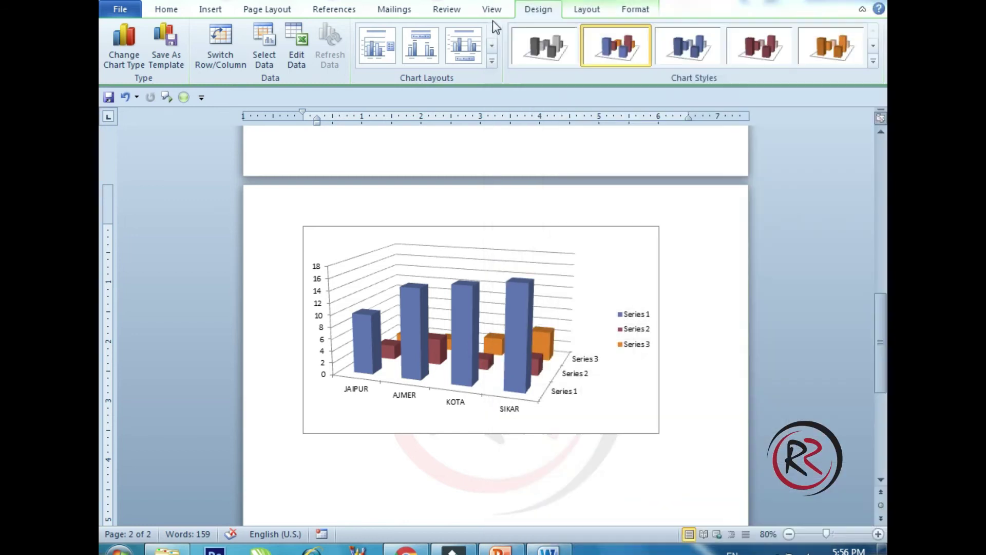
click(611, 384)
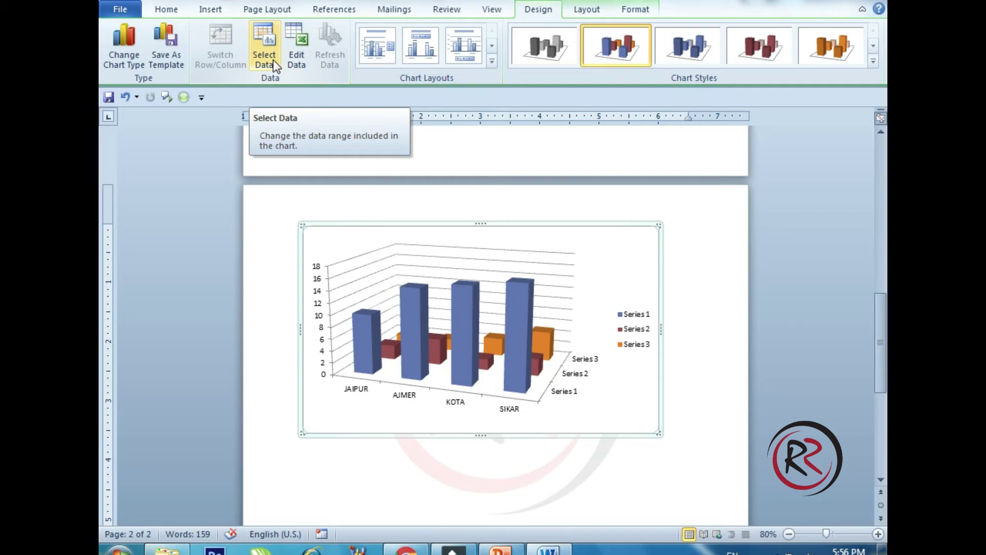
Set the chart data range to A10:D13 (AJAY, MOHAN, SATISH by year) and close Excel
click(275, 65)
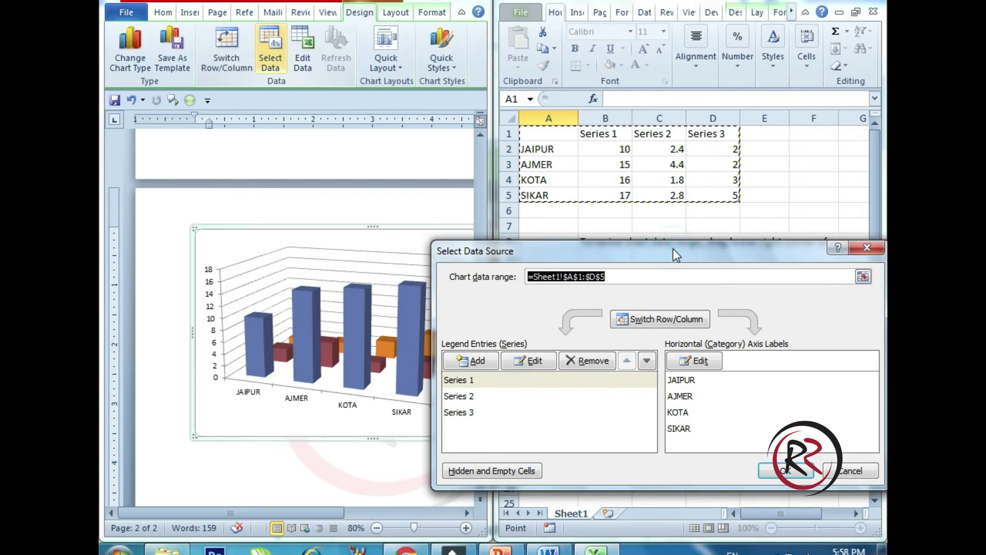
drag(673, 248, 665, 356)
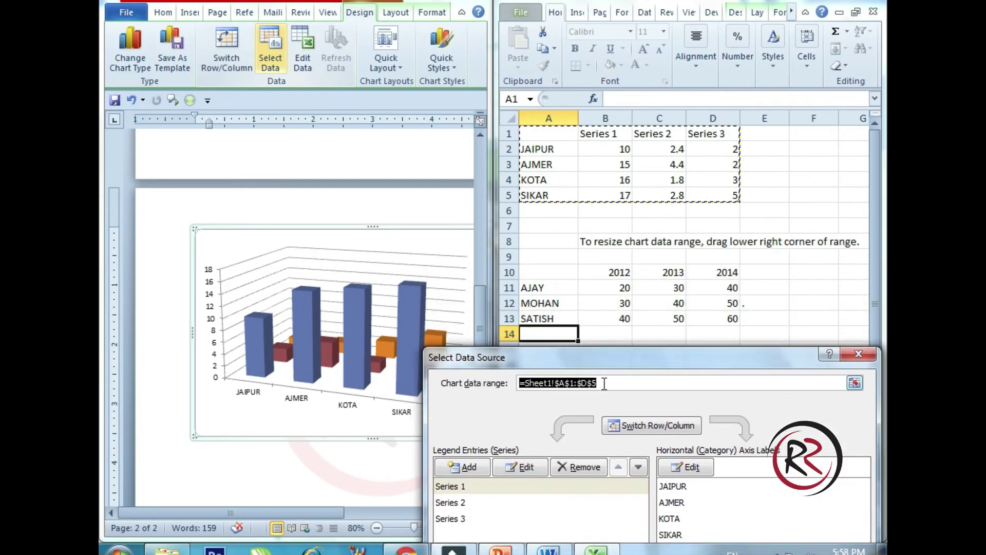
drag(545, 273, 701, 315)
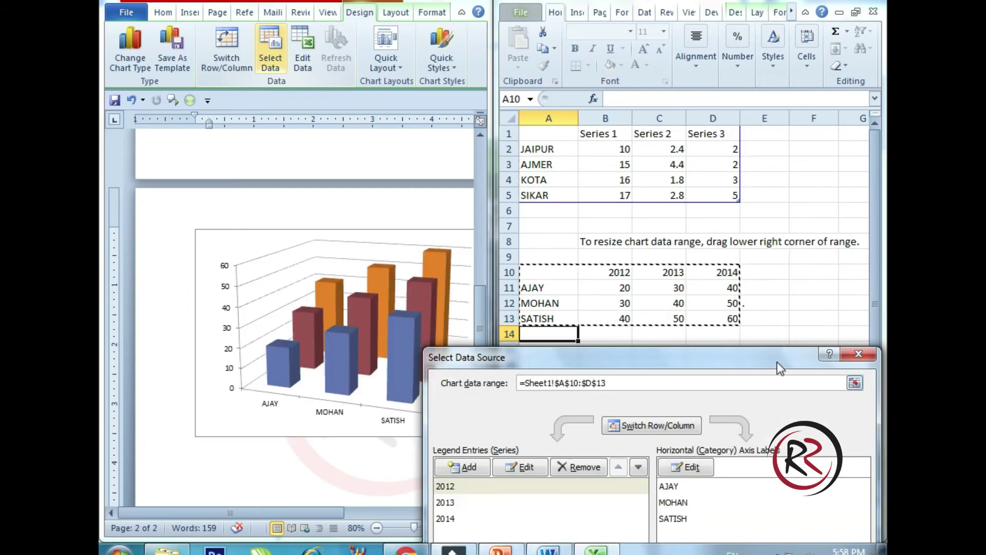
drag(781, 370, 757, 249)
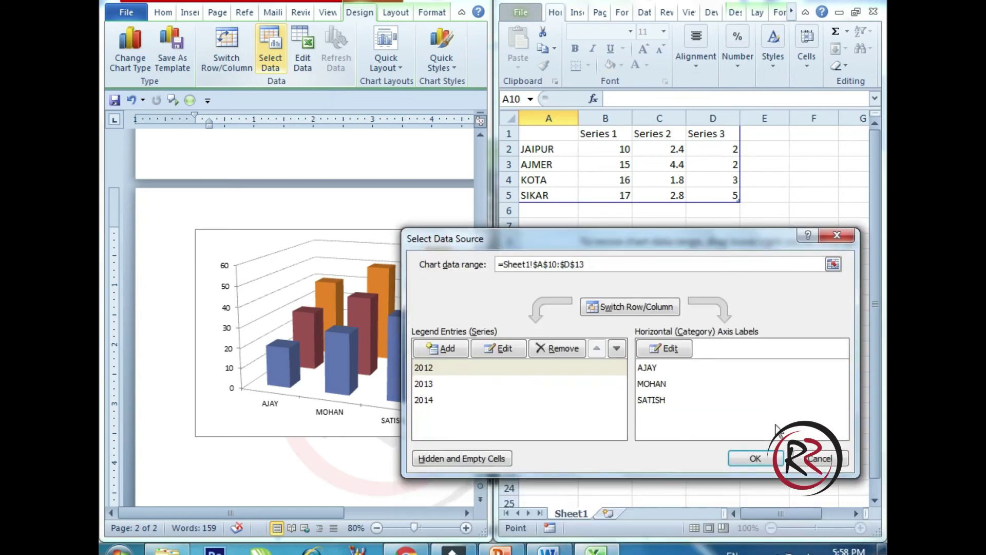
click(766, 459)
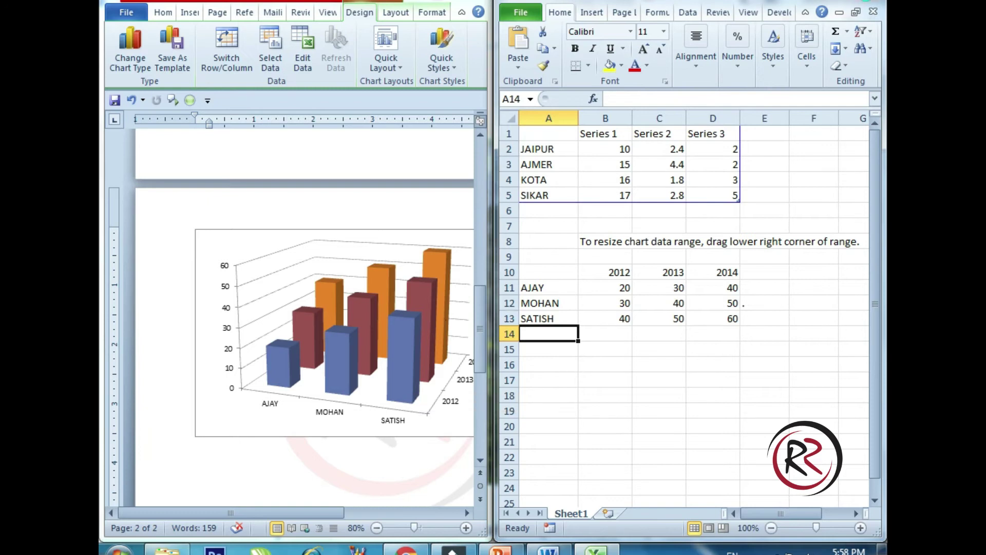
key(alt+F4)
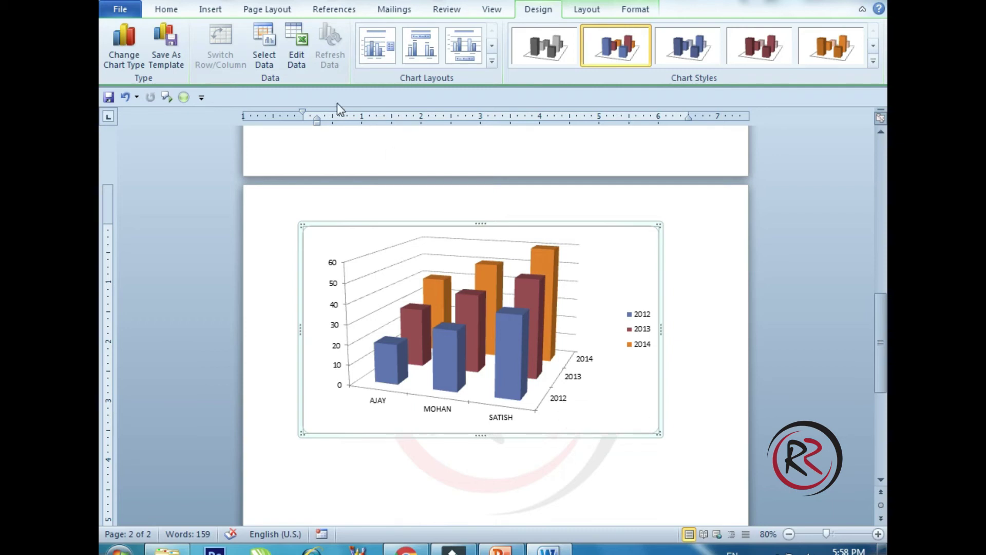
Enter 30 as AJAY's 2012 value in cell B11 and close the data sheet
click(302, 64)
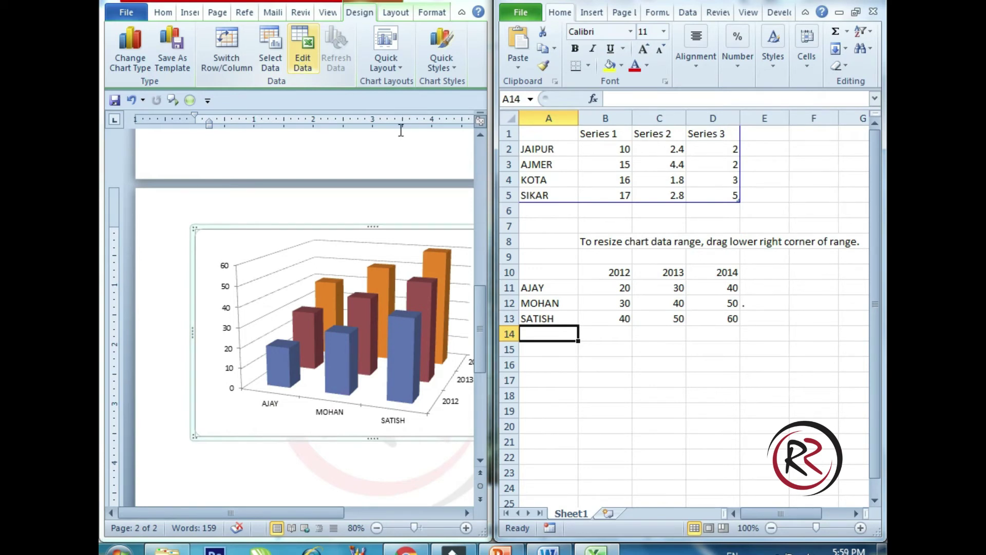
click(549, 290)
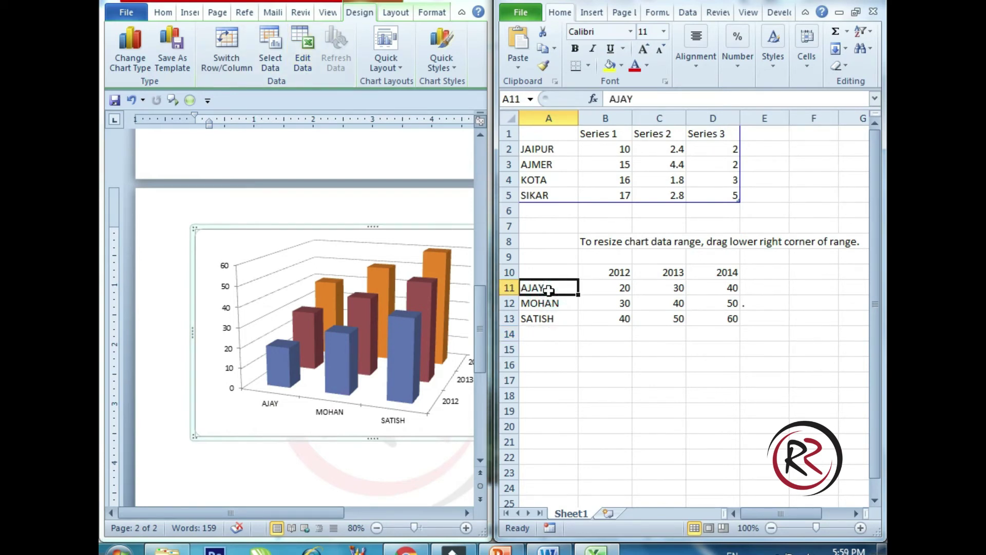
click(620, 288)
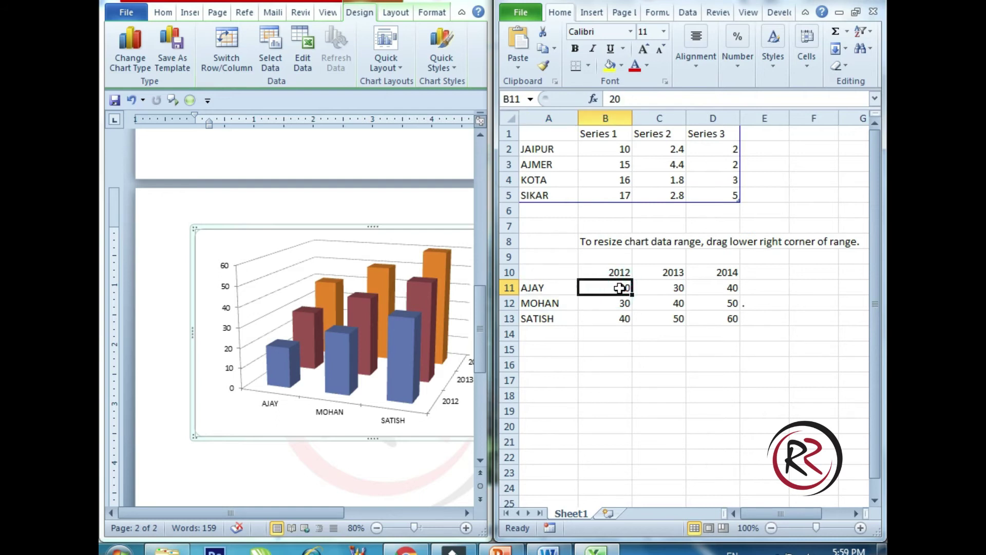
text(30)
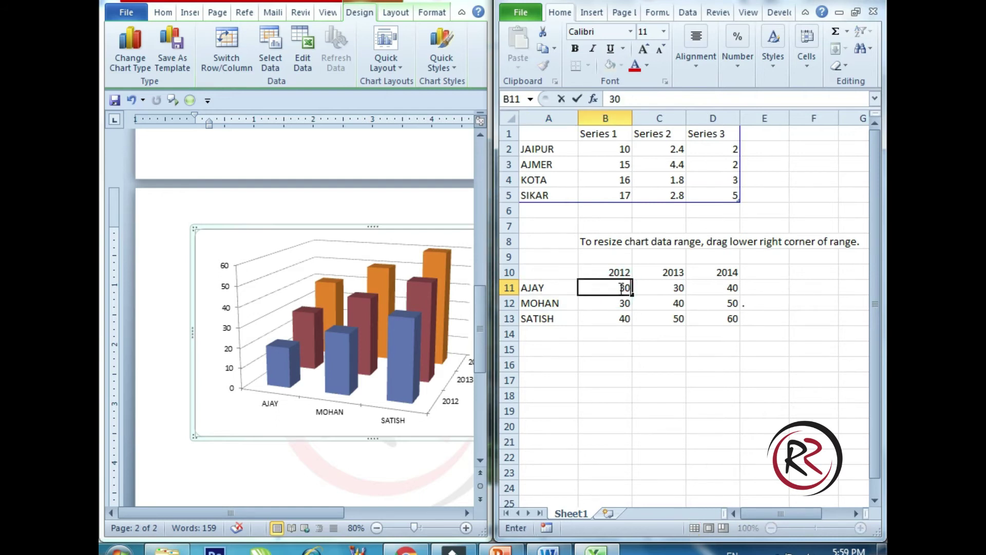
key(Return)
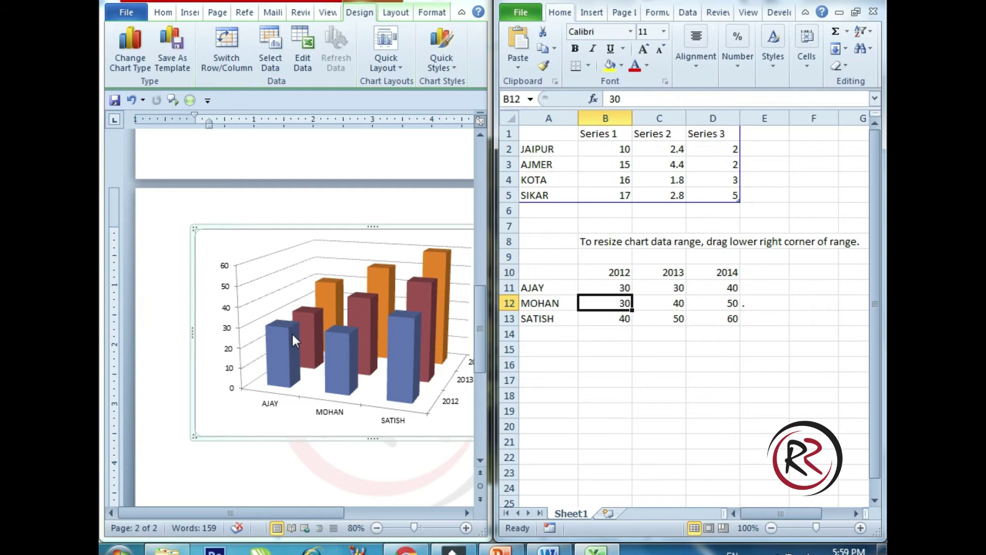
key(alt+F4)
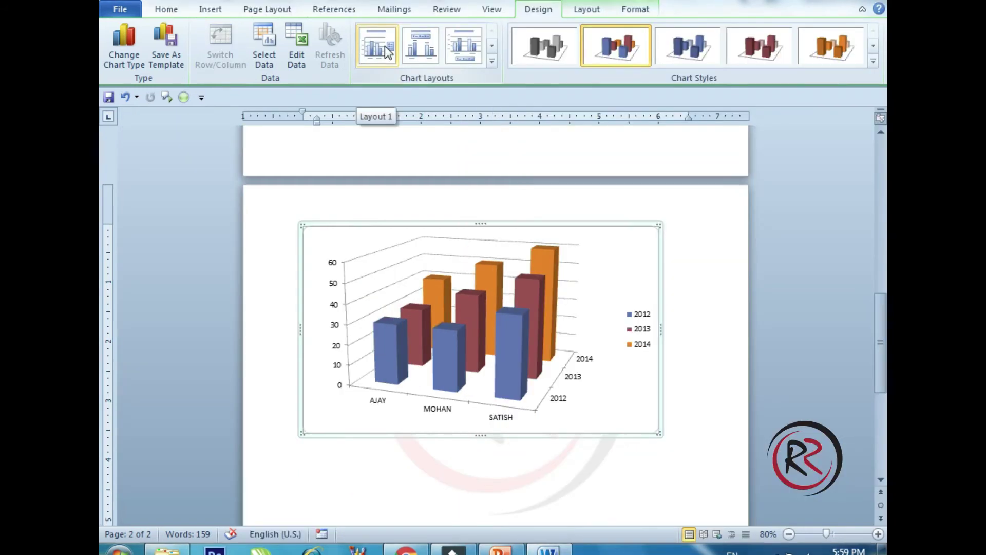
Apply chart Layout 1 with a title, value axis and side legend
click(492, 61)
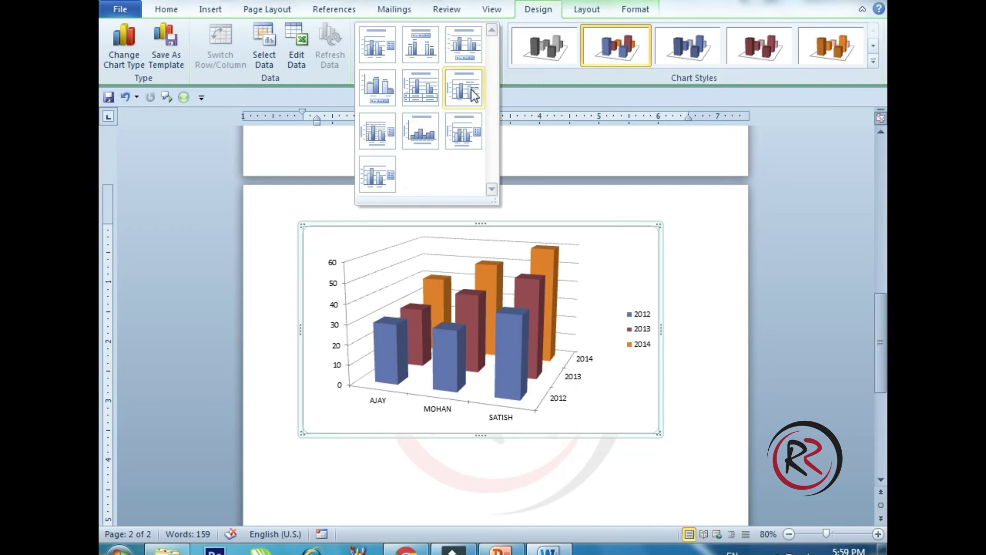
click(418, 50)
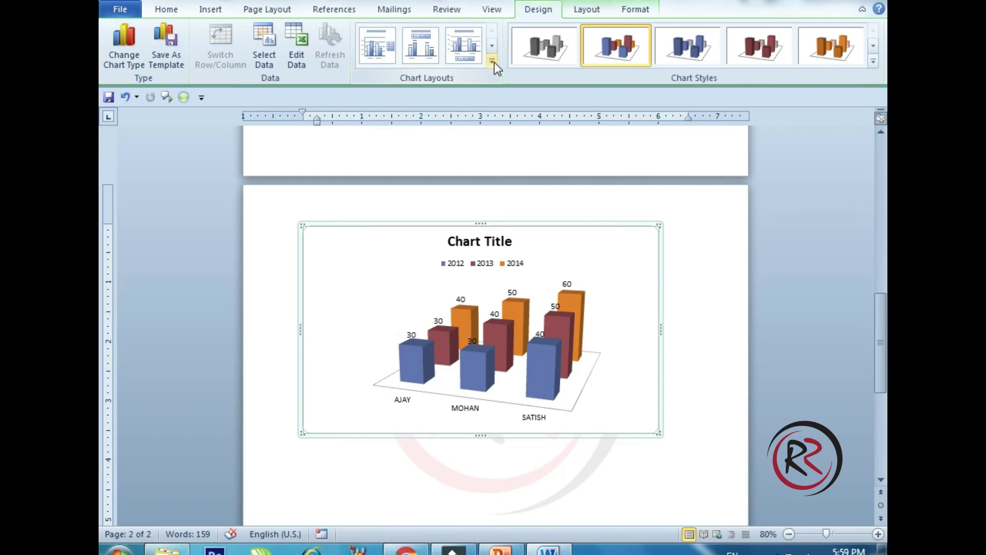
click(492, 61)
click(386, 50)
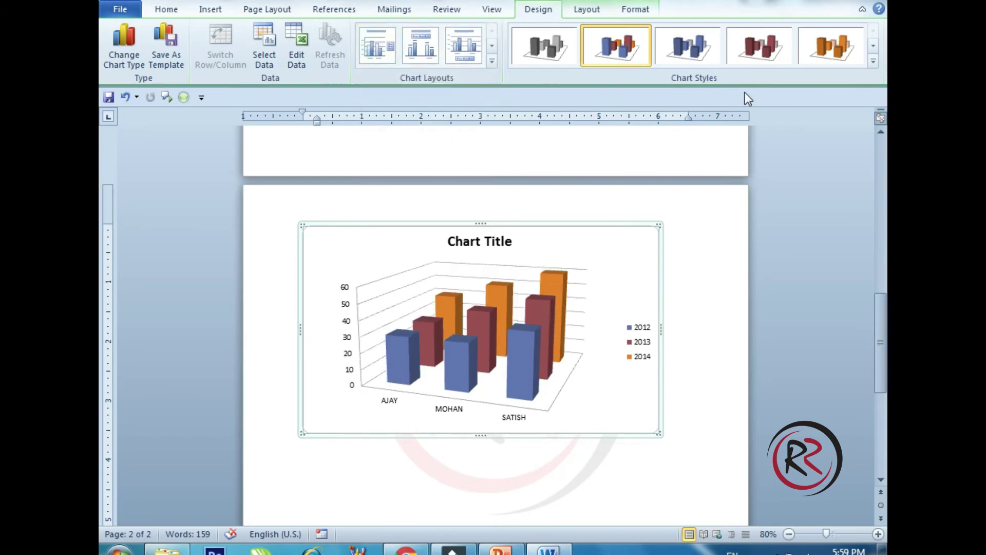
Apply the dark-red chart style to the columns
click(874, 62)
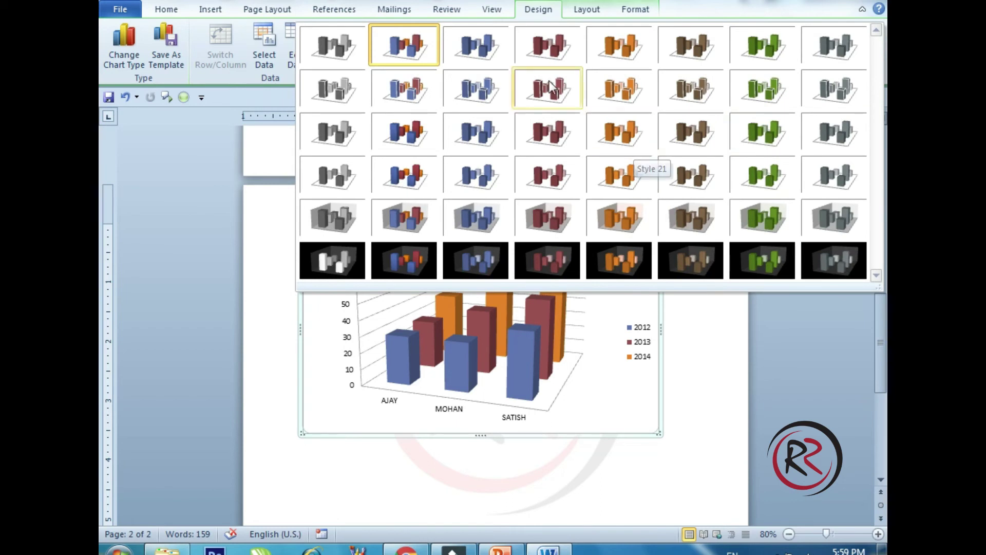
click(544, 49)
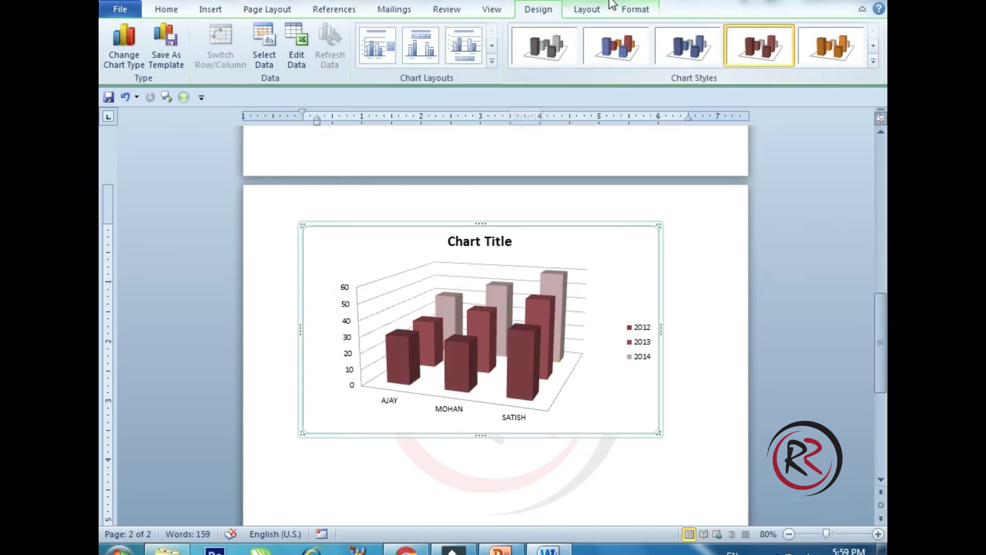
click(596, 10)
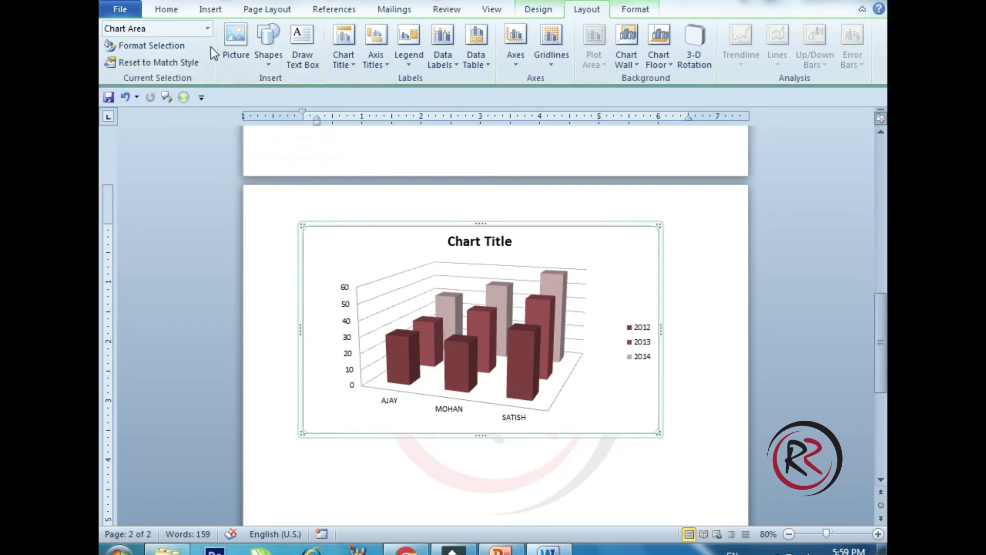
click(430, 386)
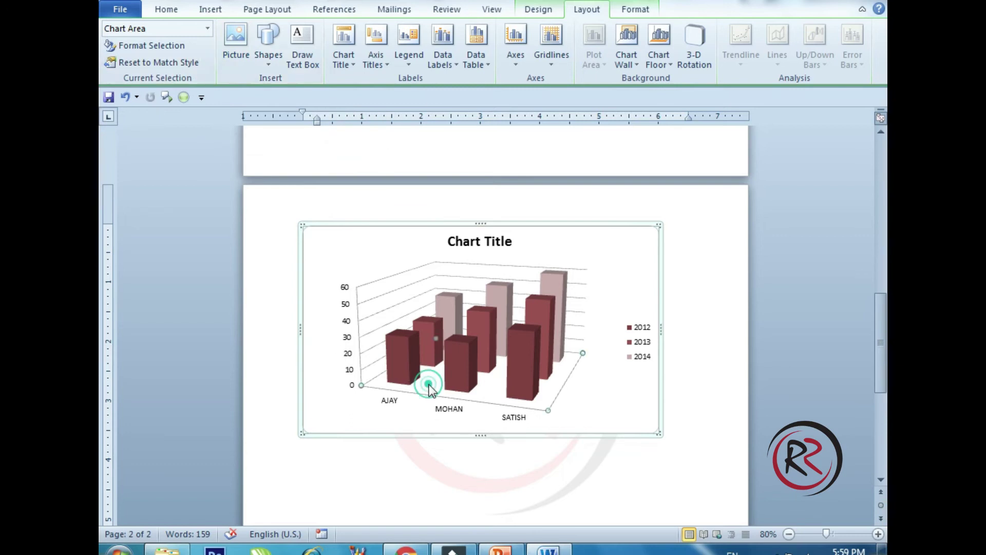
click(389, 285)
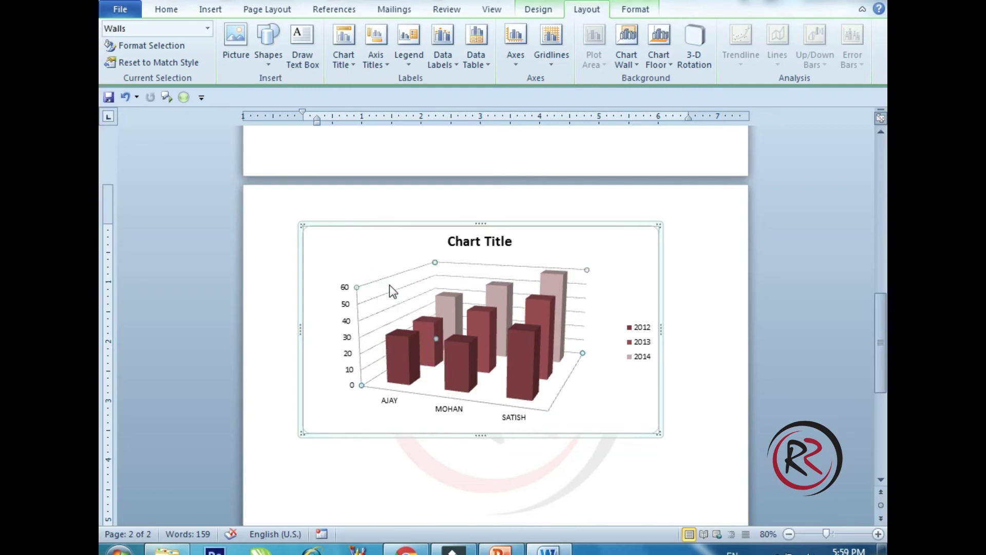
click(484, 399)
click(161, 49)
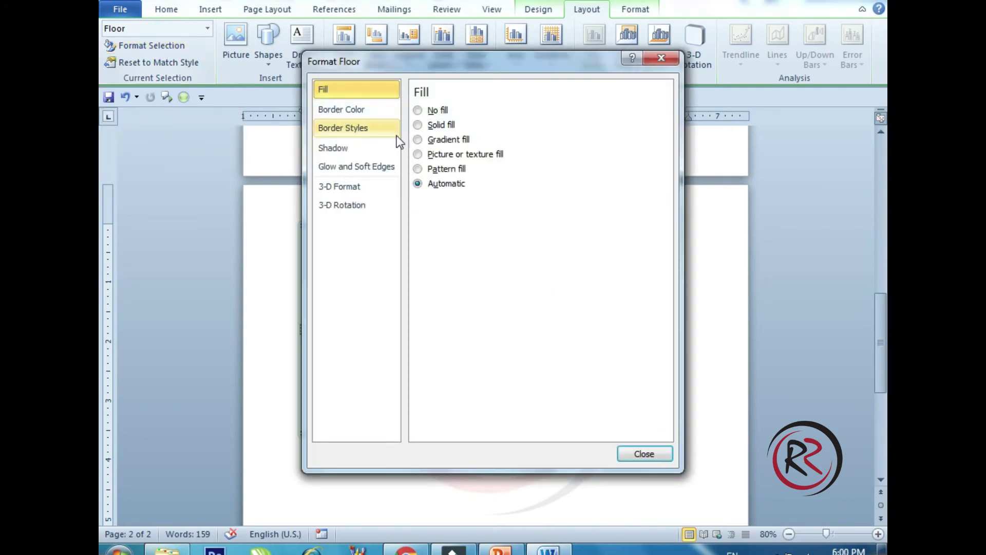
click(429, 127)
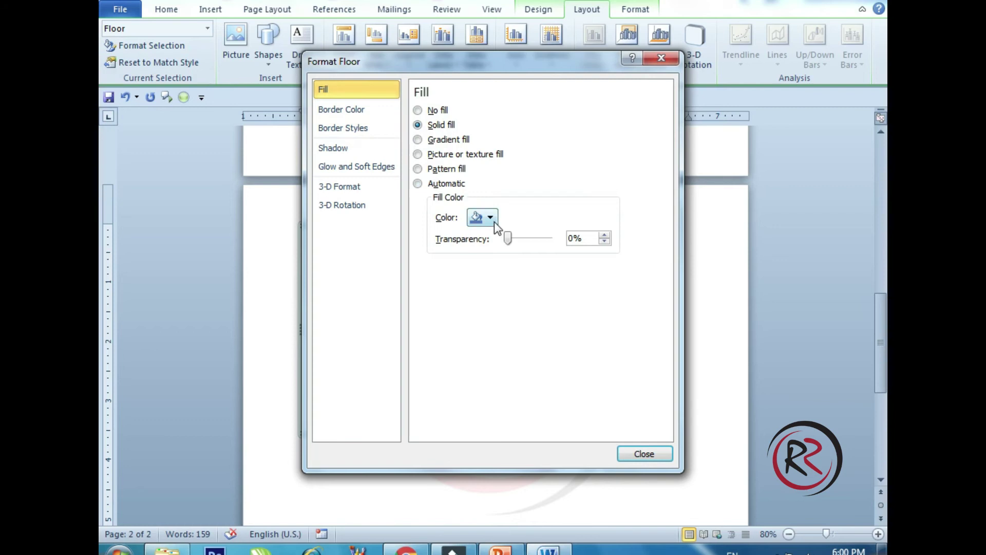
click(494, 221)
click(526, 331)
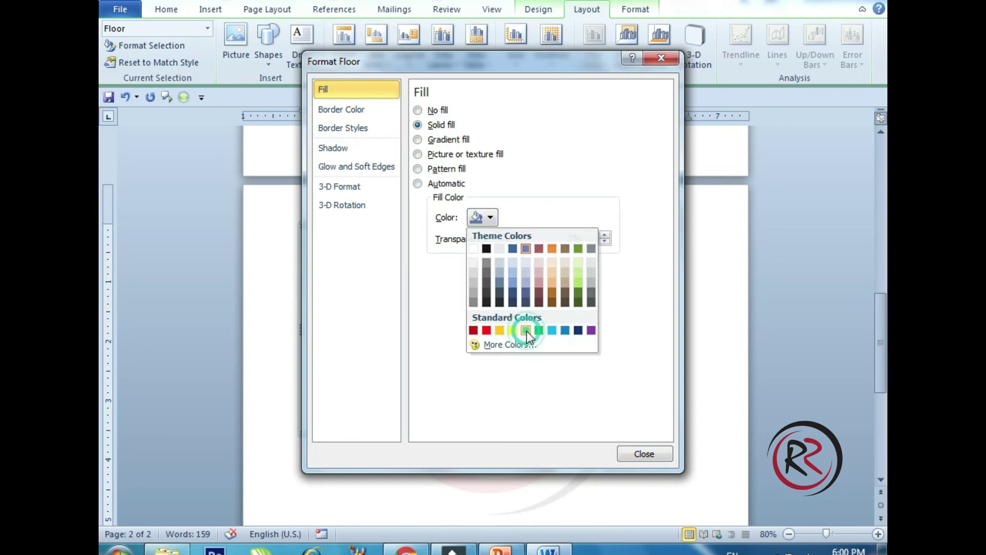
click(635, 454)
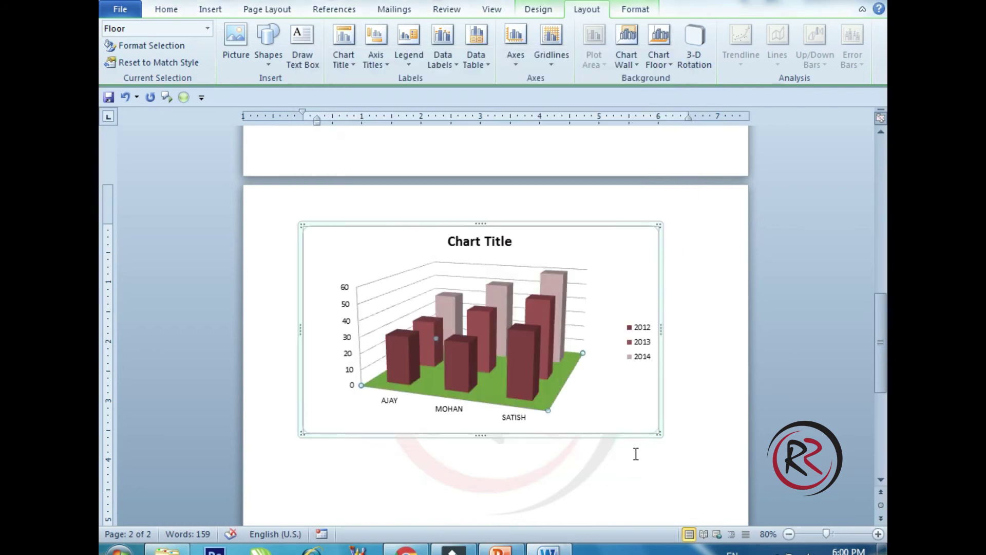
click(171, 67)
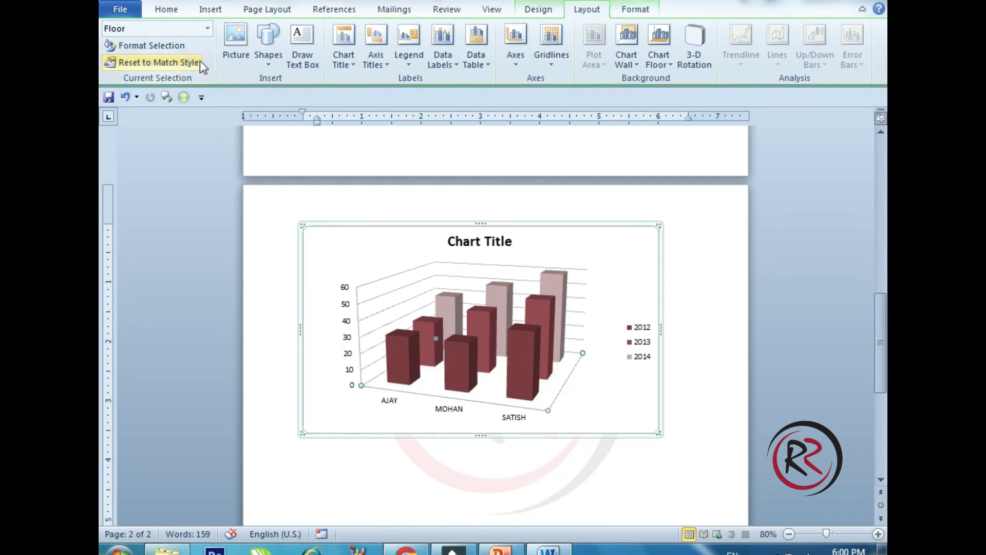
Draw a straight line shape rising from the AJAY column across the chart
click(269, 56)
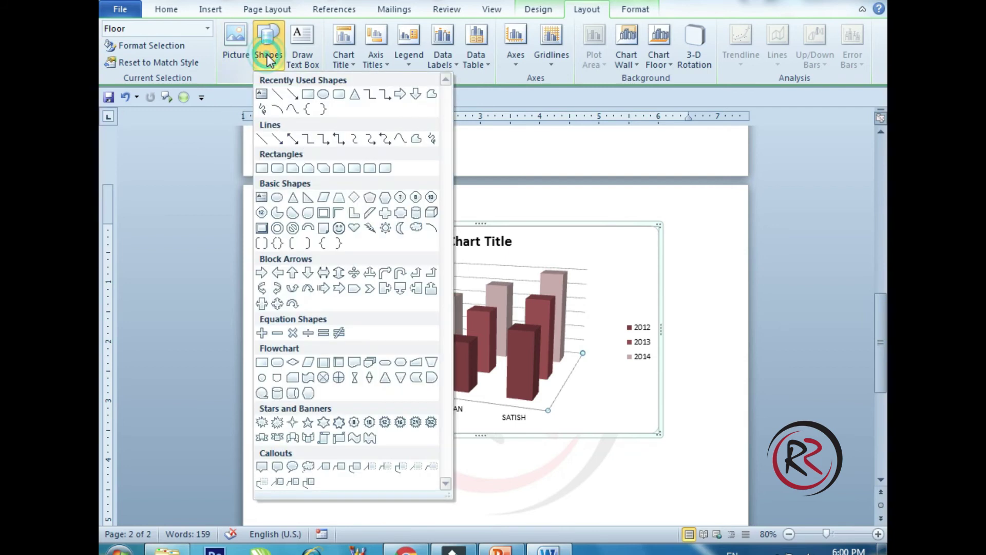
click(293, 97)
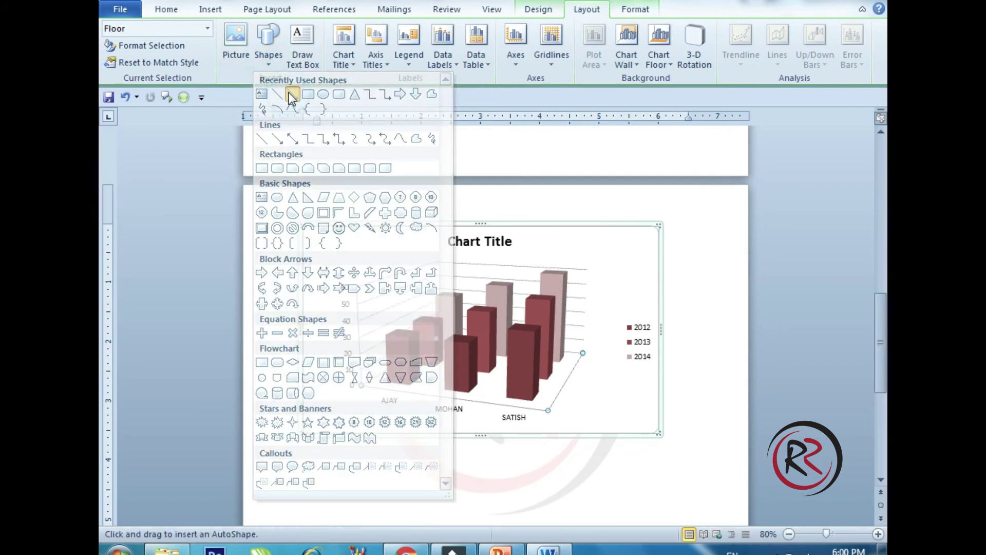
click(400, 337)
click(266, 66)
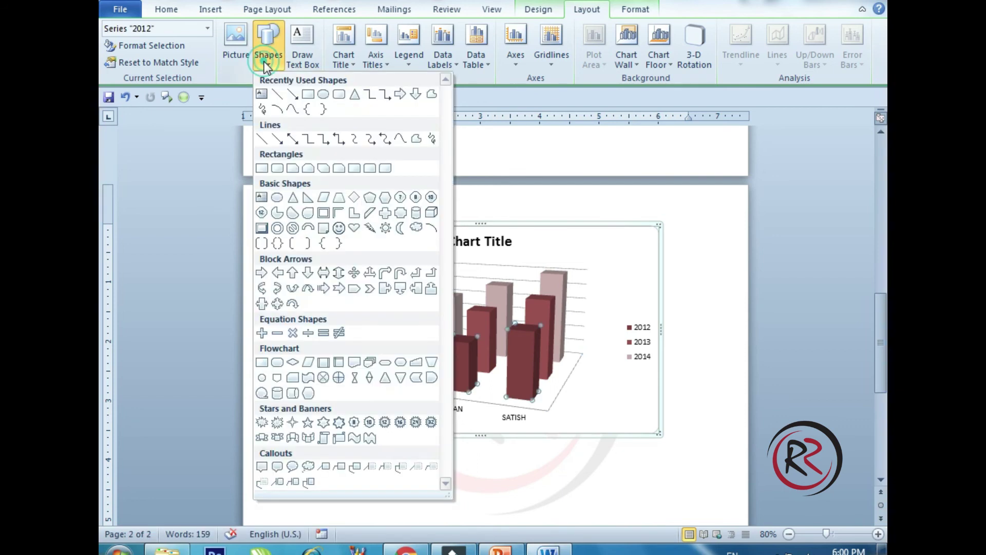
click(292, 96)
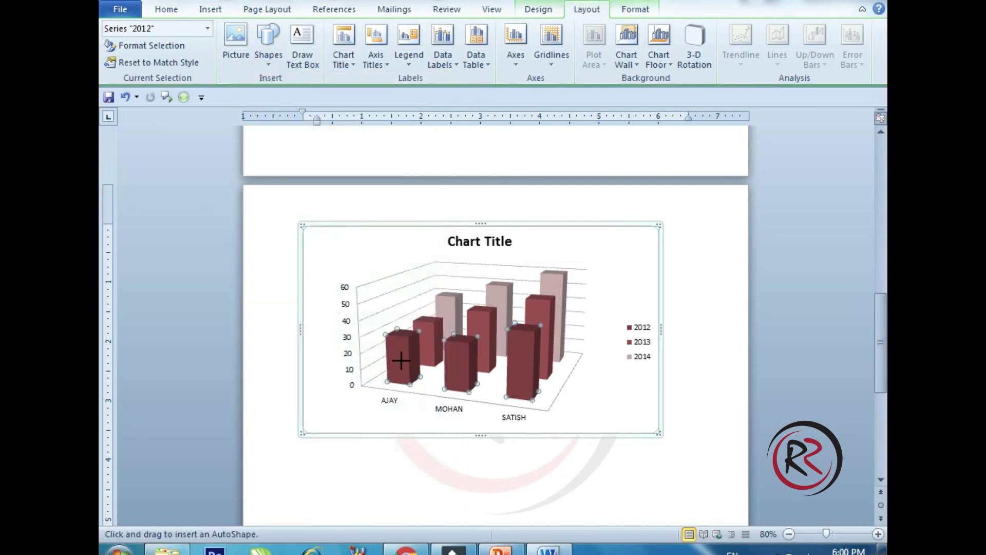
click(400, 336)
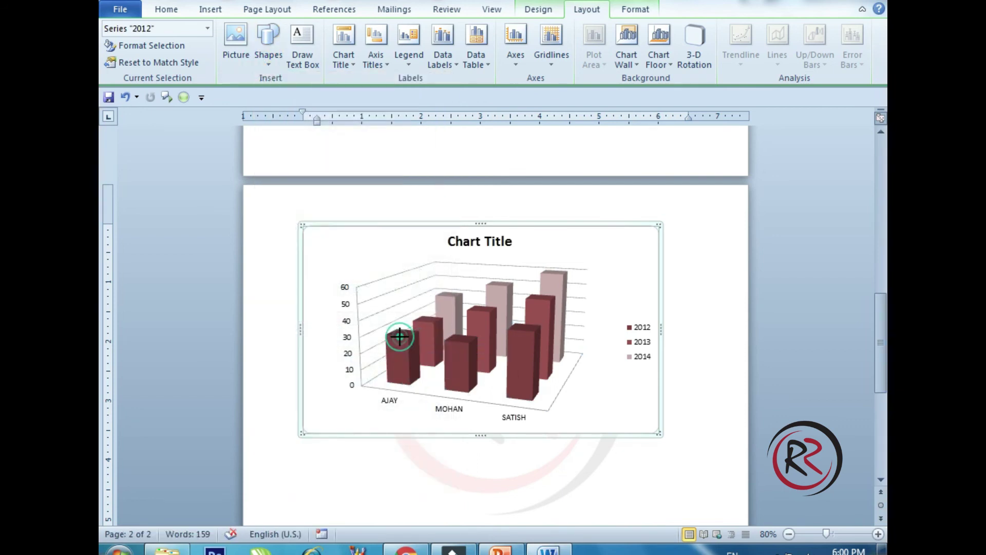
drag(549, 267, 552, 266)
Deselect the line and select the chart to show its Layout tools
click(680, 289)
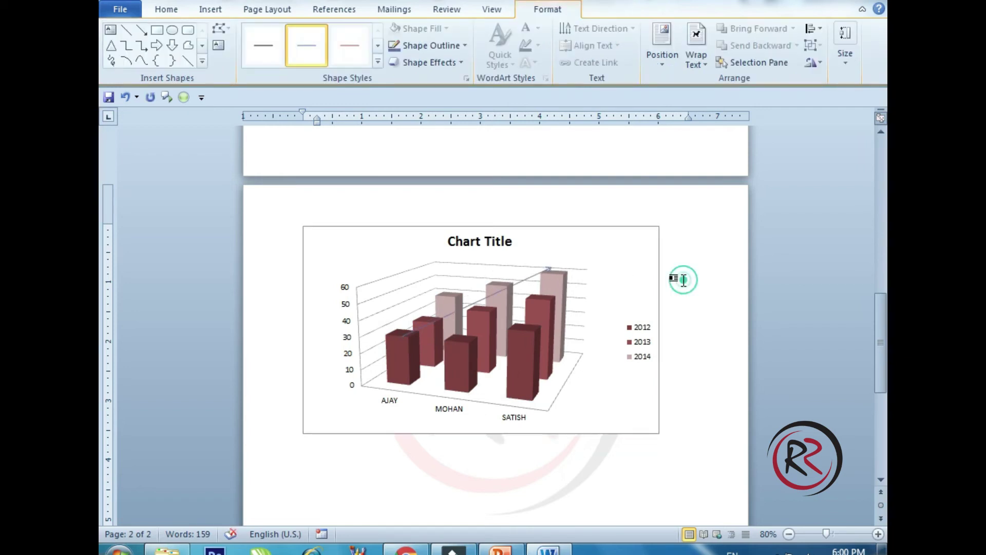
click(569, 248)
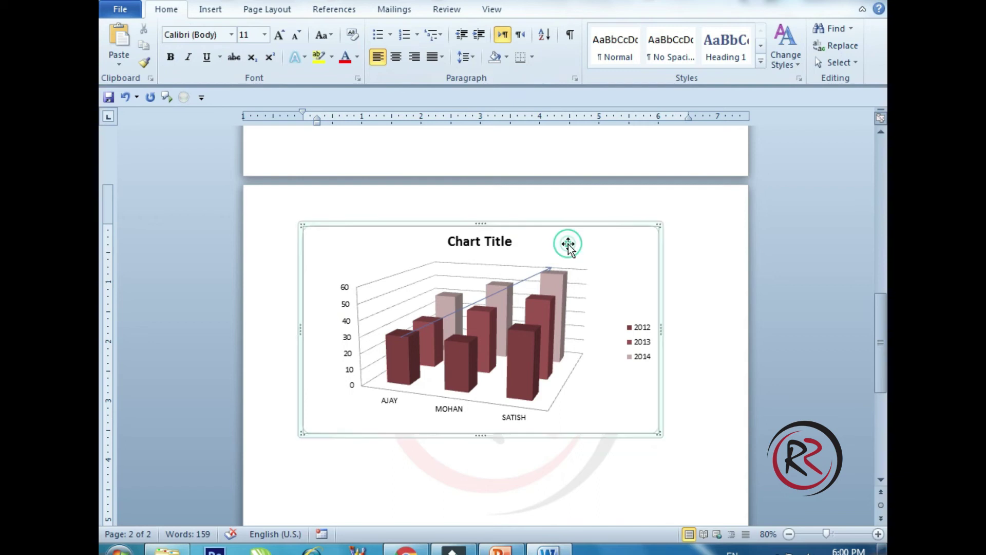
click(587, 10)
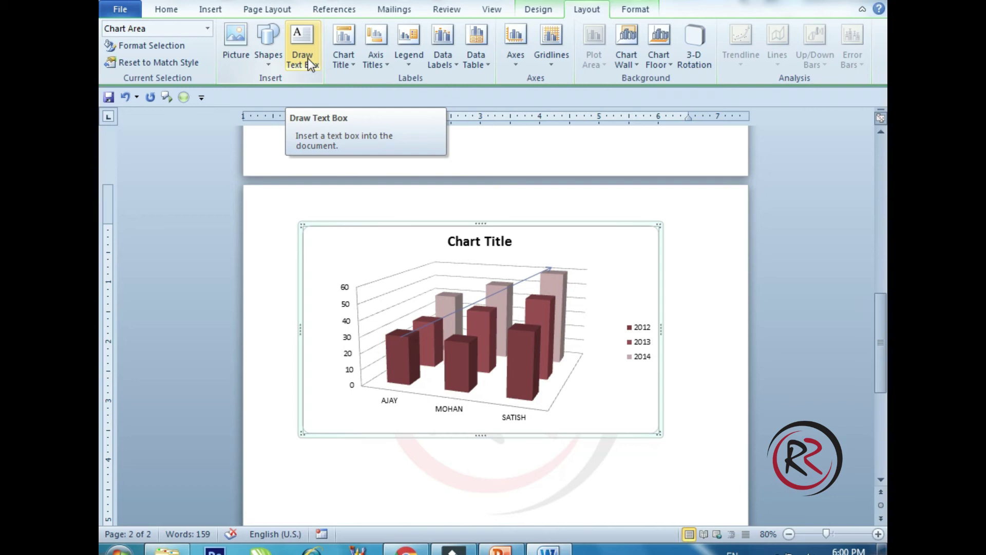
click(308, 57)
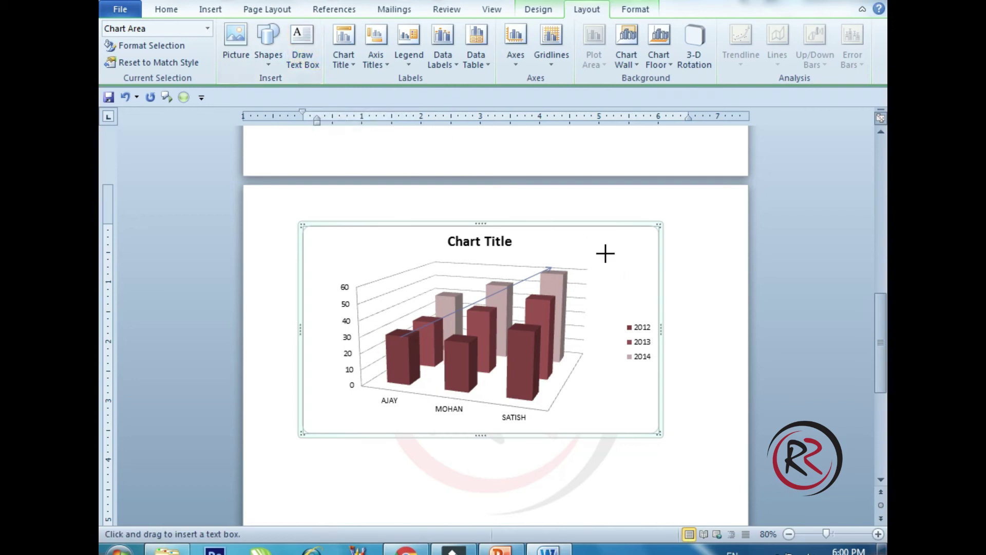
drag(600, 247, 632, 307)
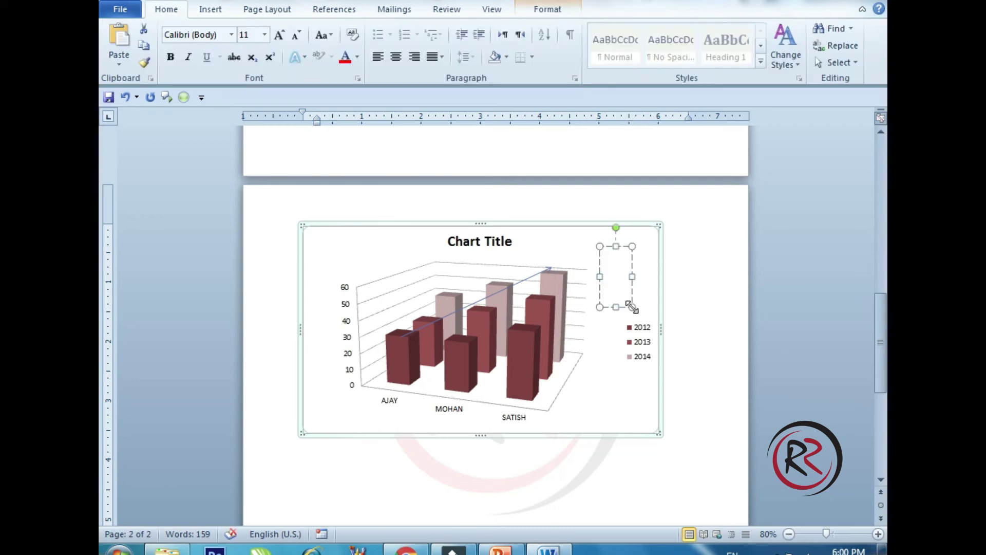
text(CHART)
text( NEW)
drag(633, 277, 651, 276)
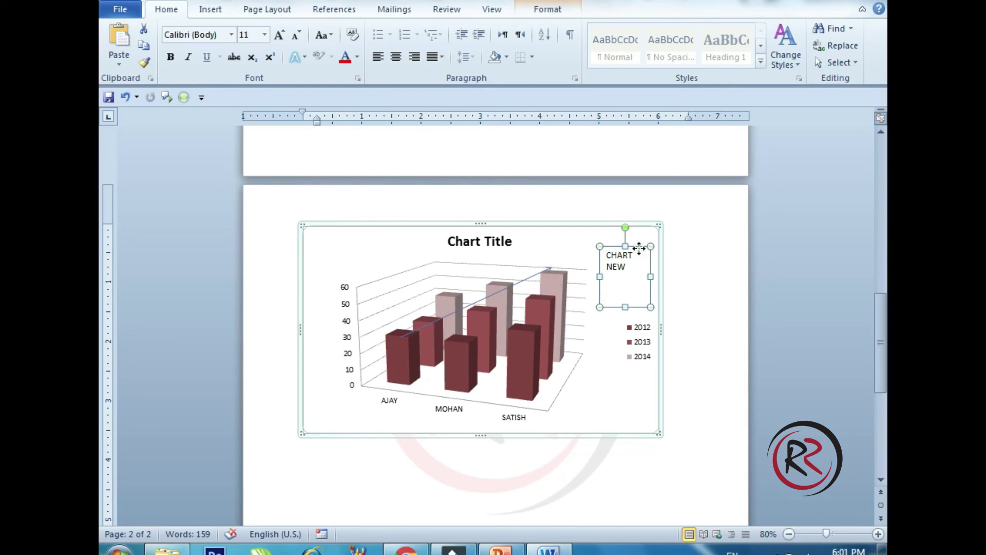
key(Delete)
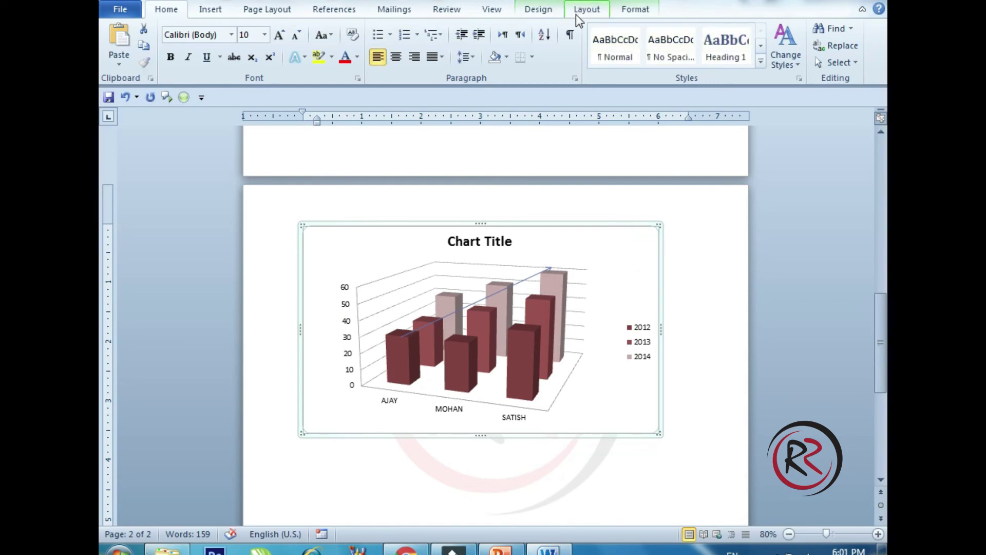
click(577, 16)
Remove the chart title
click(351, 57)
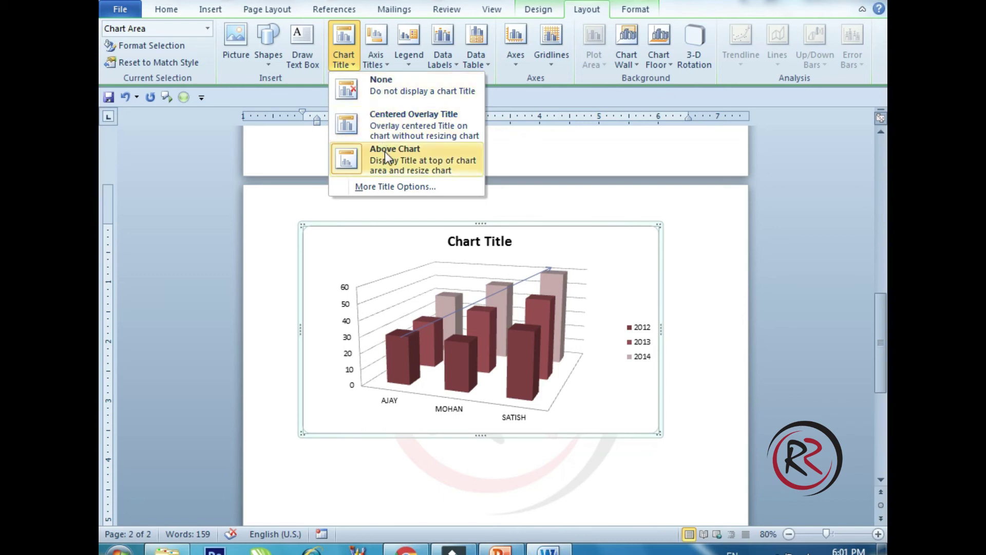
click(384, 131)
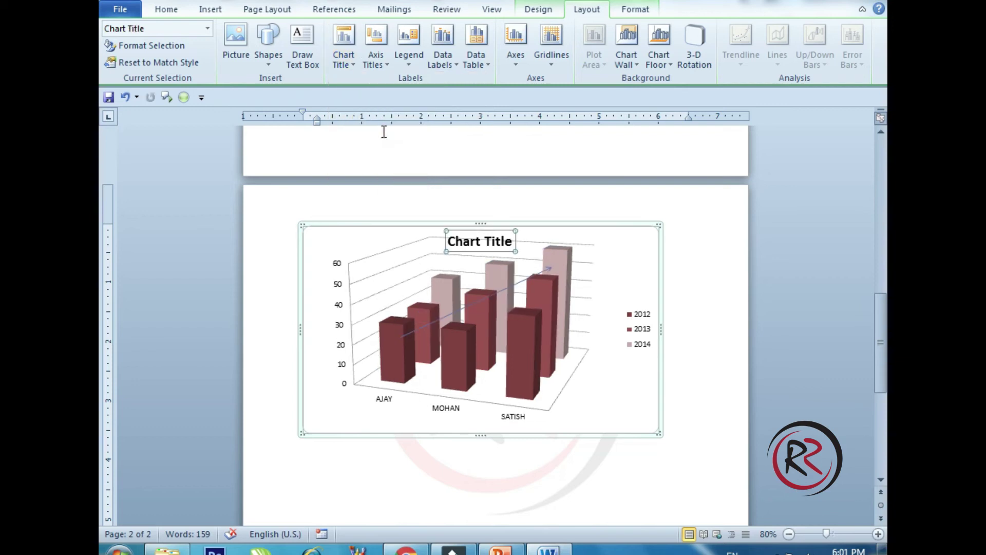
click(353, 63)
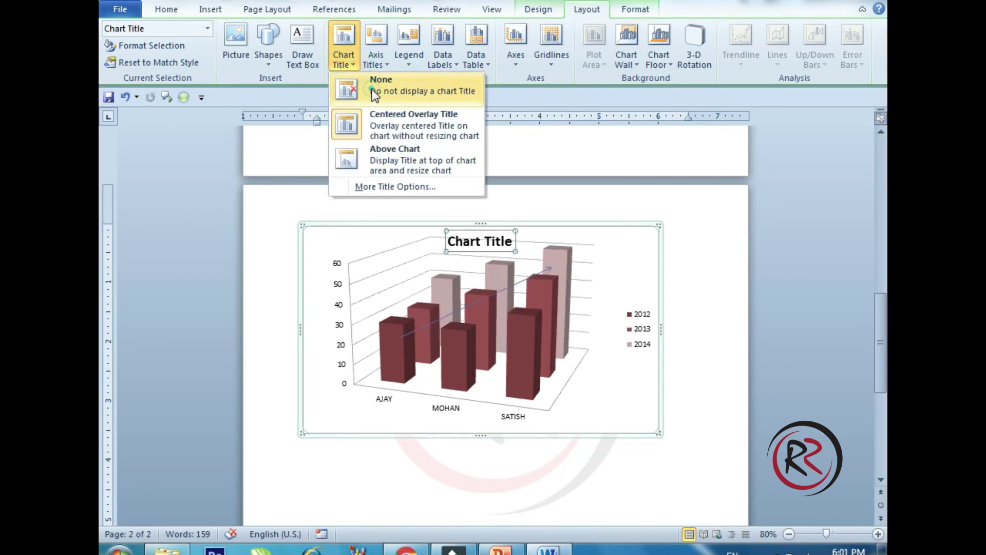
click(374, 94)
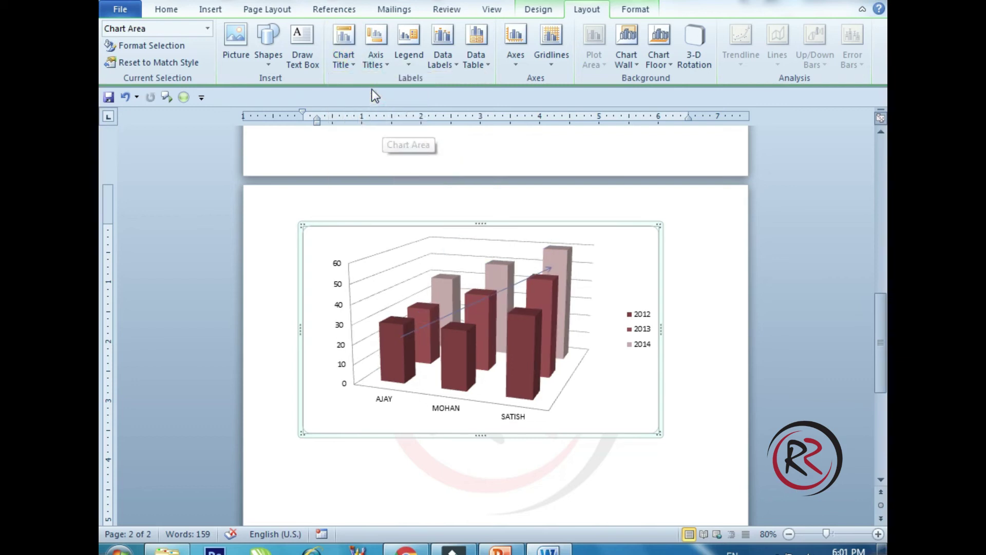
Add a title below the horizontal axis reading NEAME OF STUDENT
click(377, 64)
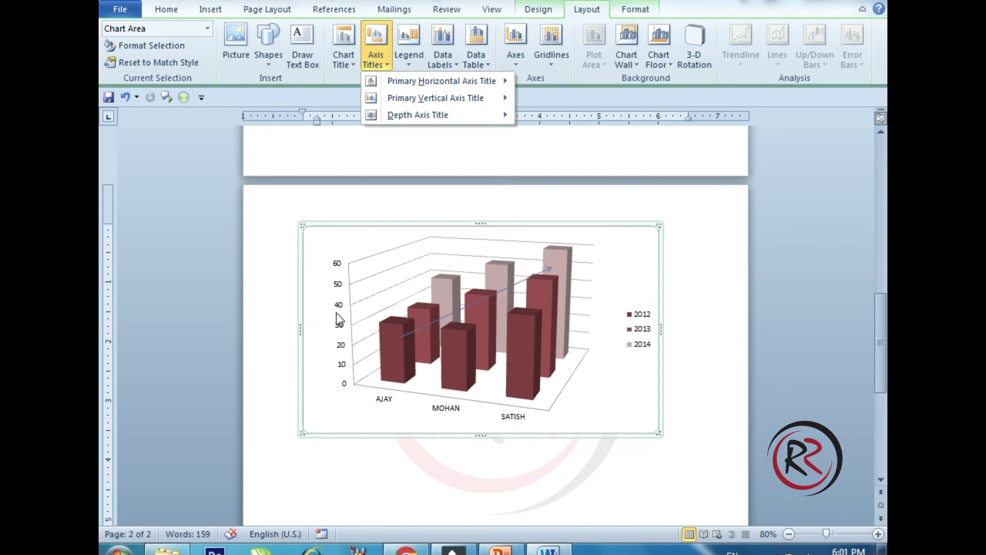
mouse_move(442, 82)
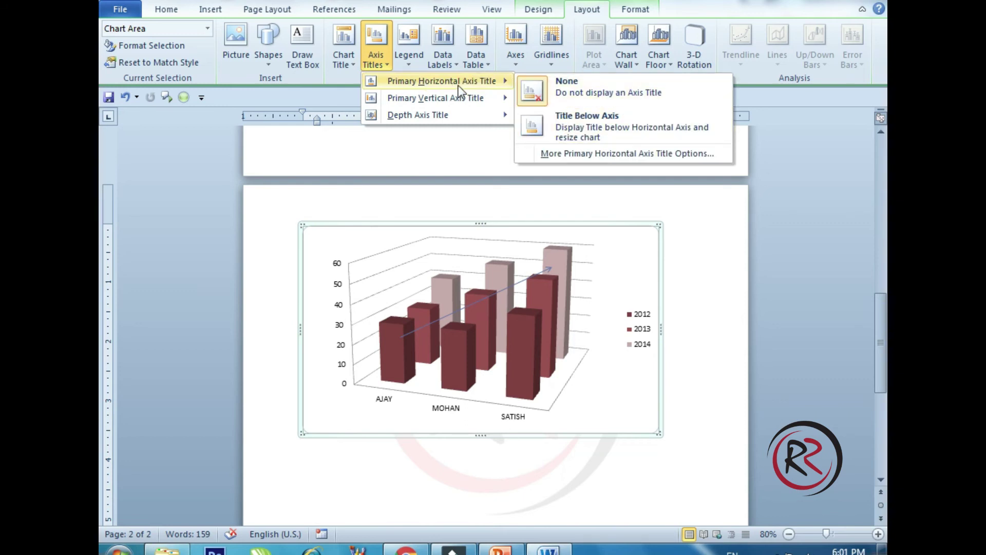
click(593, 116)
click(469, 416)
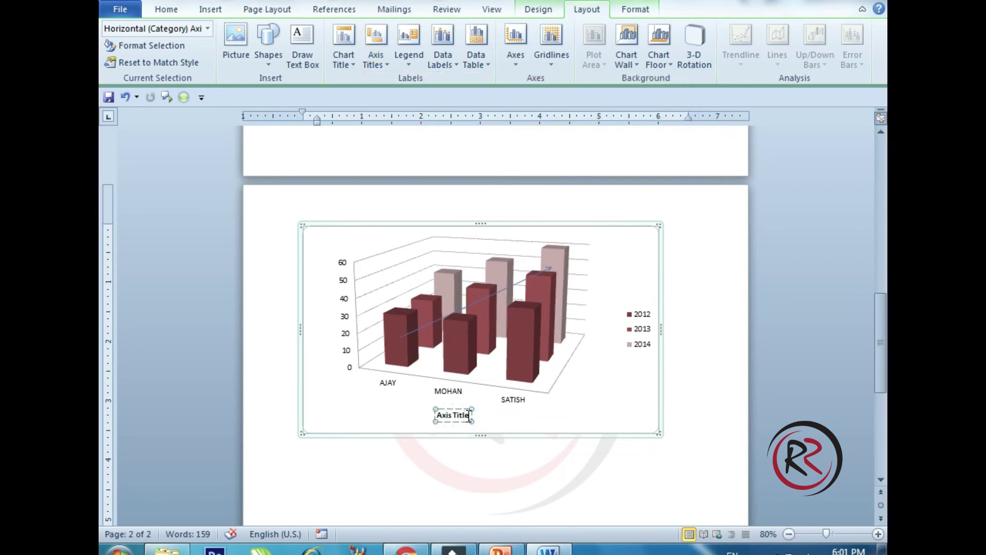
key(BackSpace)
key(BackSpace)
key(BackSpace)
key(BackSpace)
key(BackSpace)
key(BackSpace)
key(BackSpace)
key(BackSpace)
key(BackSpace)
key(BackSpace)
text(N)
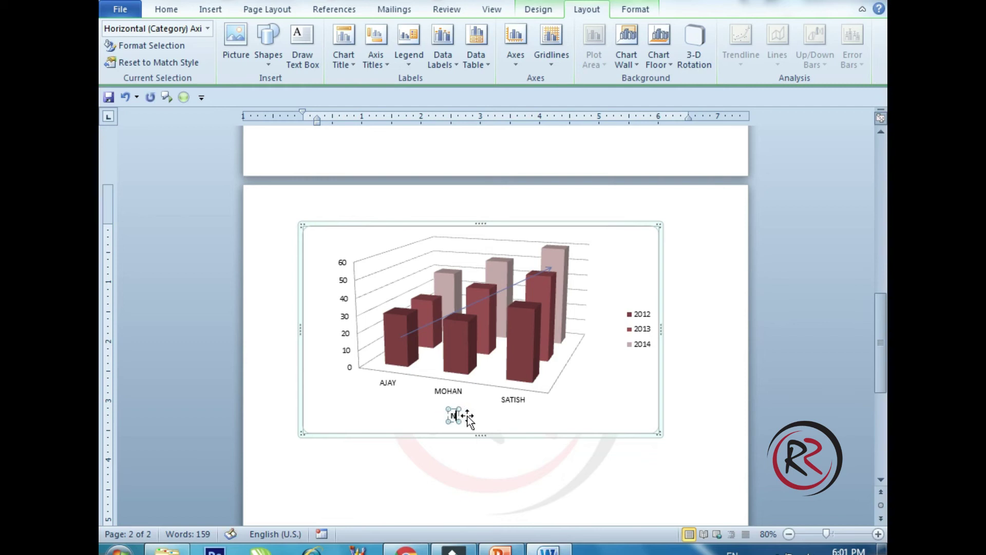
text(EAME OF STUDENT)
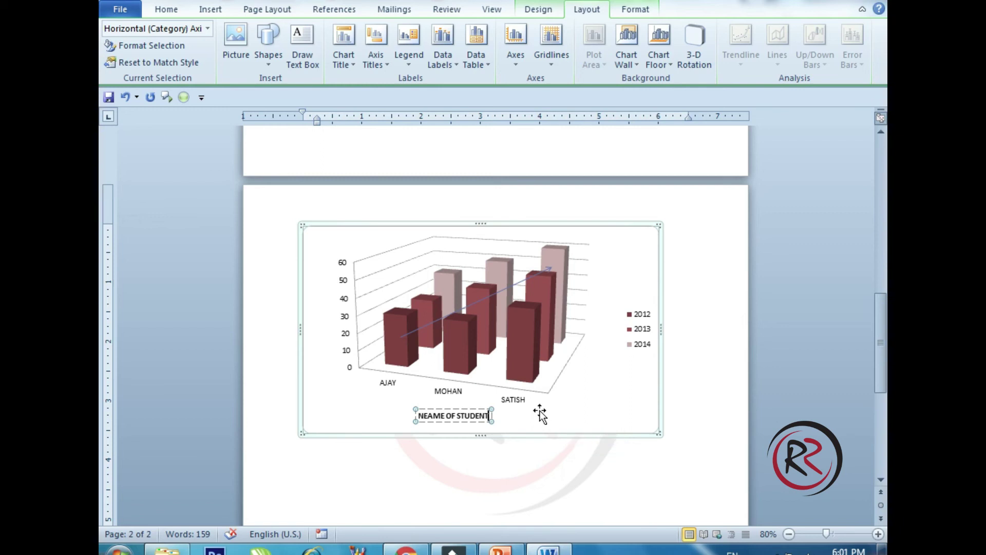
Show the legend at the top and display value labels on every column
click(410, 64)
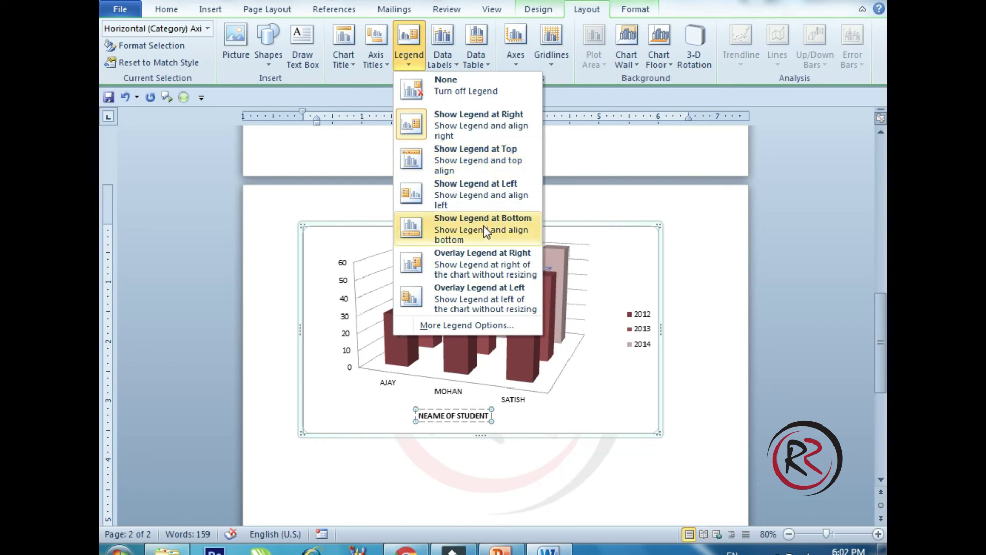
click(483, 156)
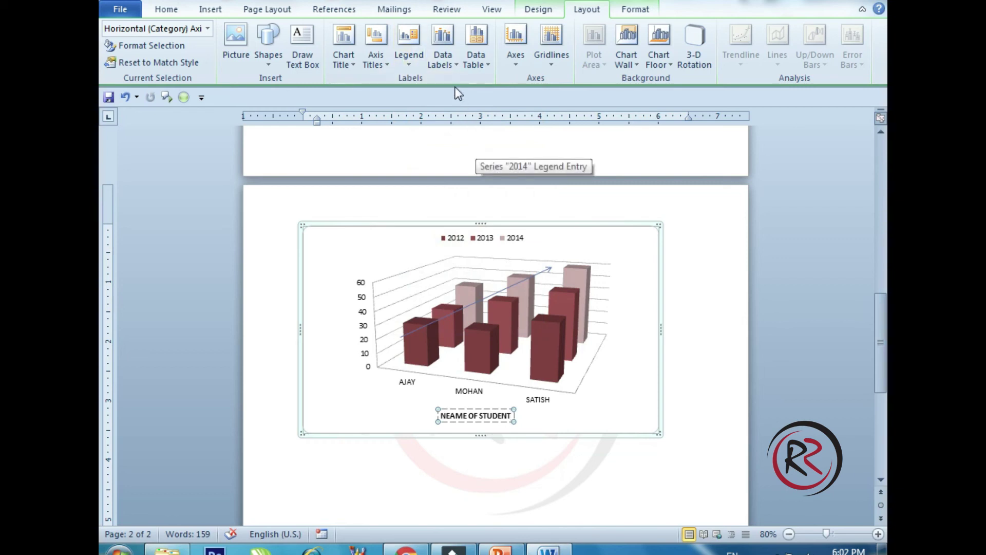
click(446, 63)
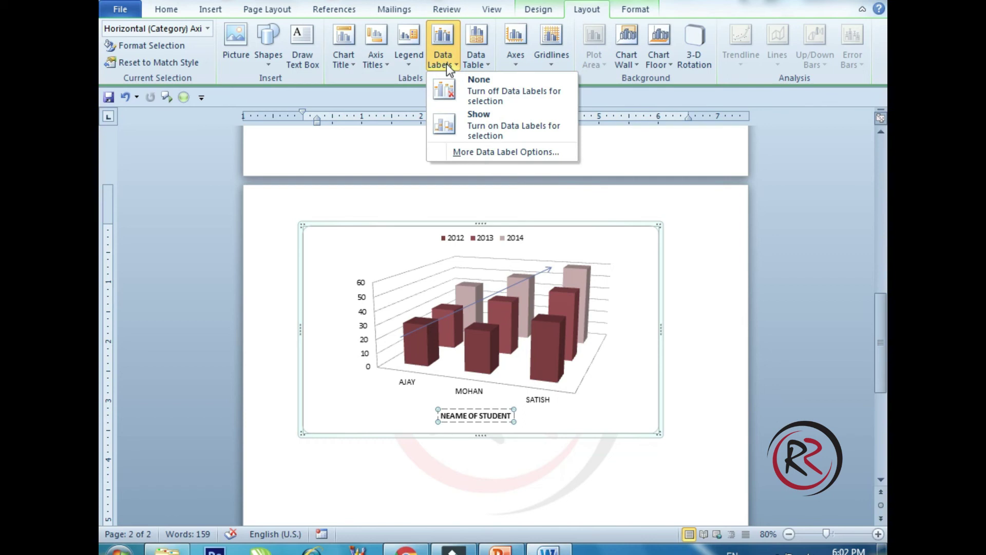
click(474, 127)
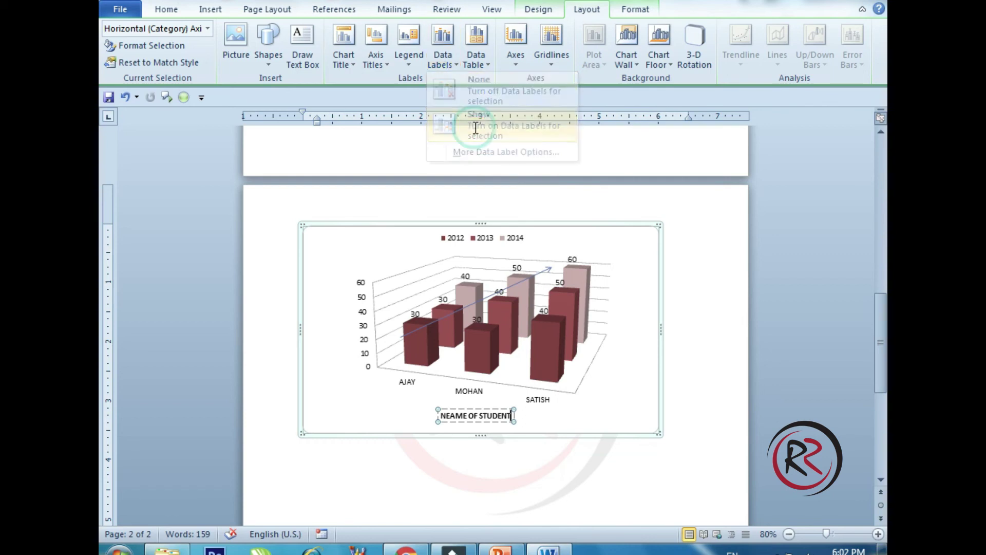
click(448, 63)
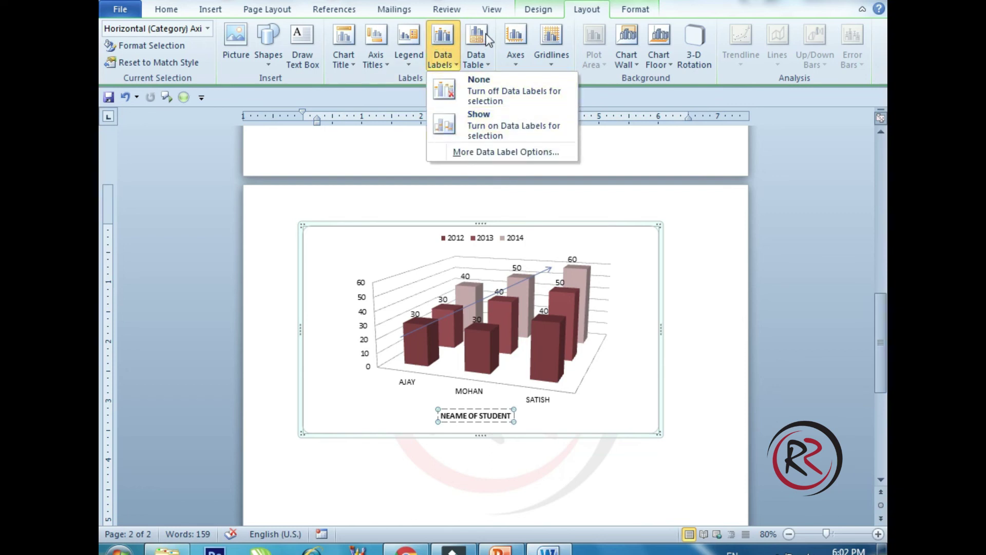
click(537, 10)
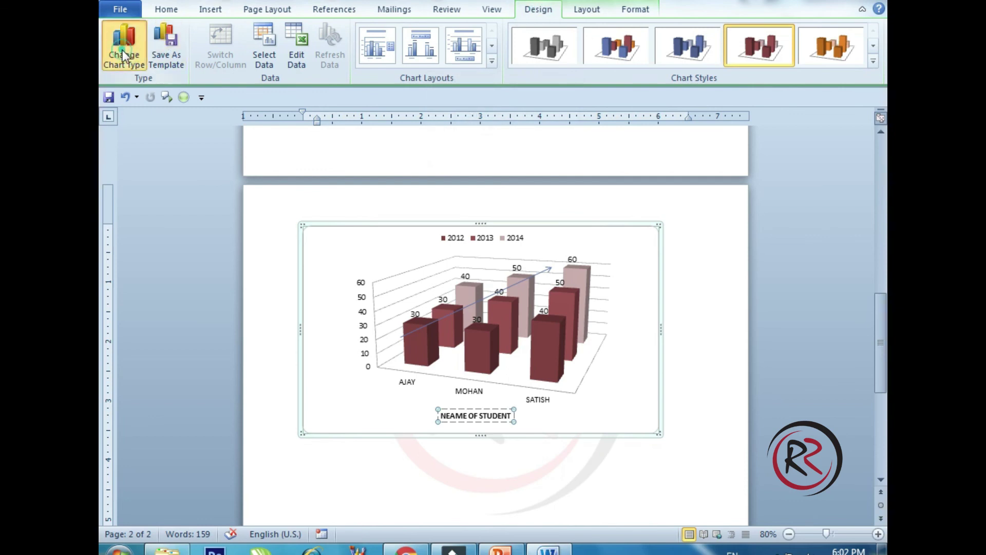
Change the chart type to a 2-D clustered column chart
click(123, 51)
click(583, 183)
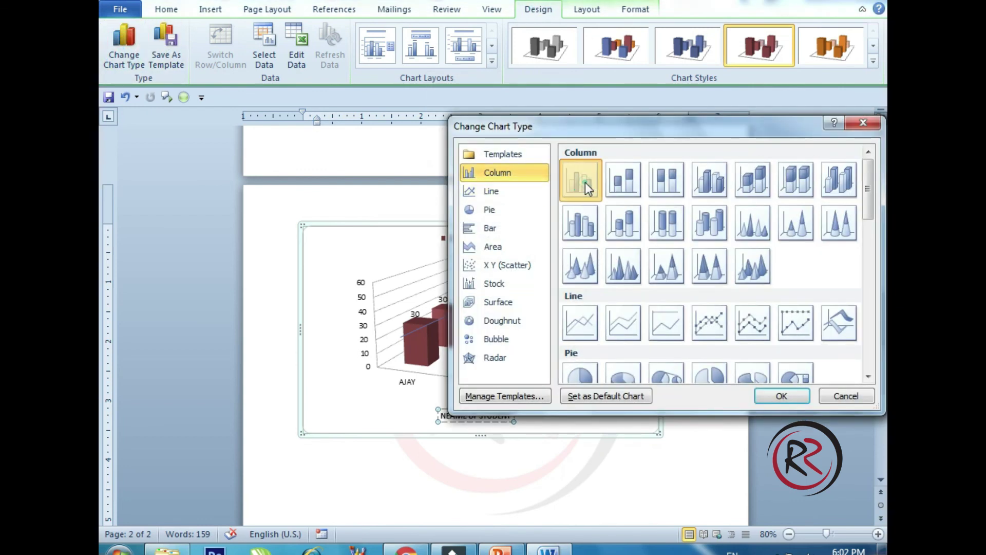
click(782, 396)
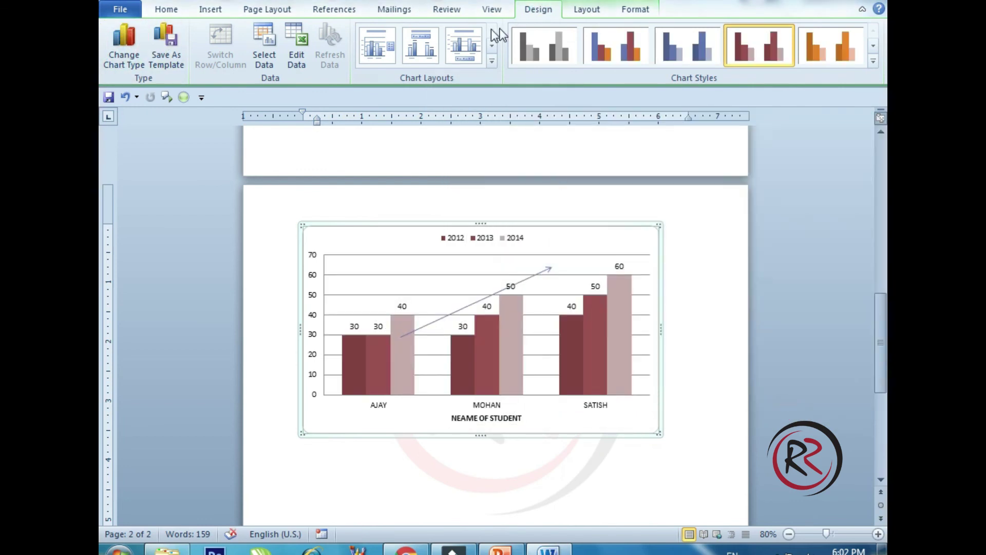
Position the value labels inside the column tops
click(583, 11)
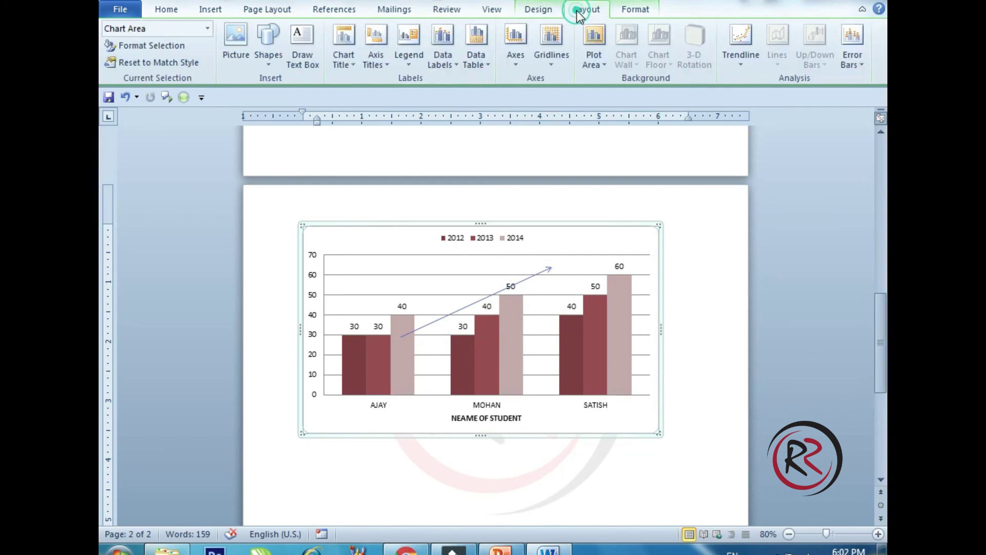
click(458, 66)
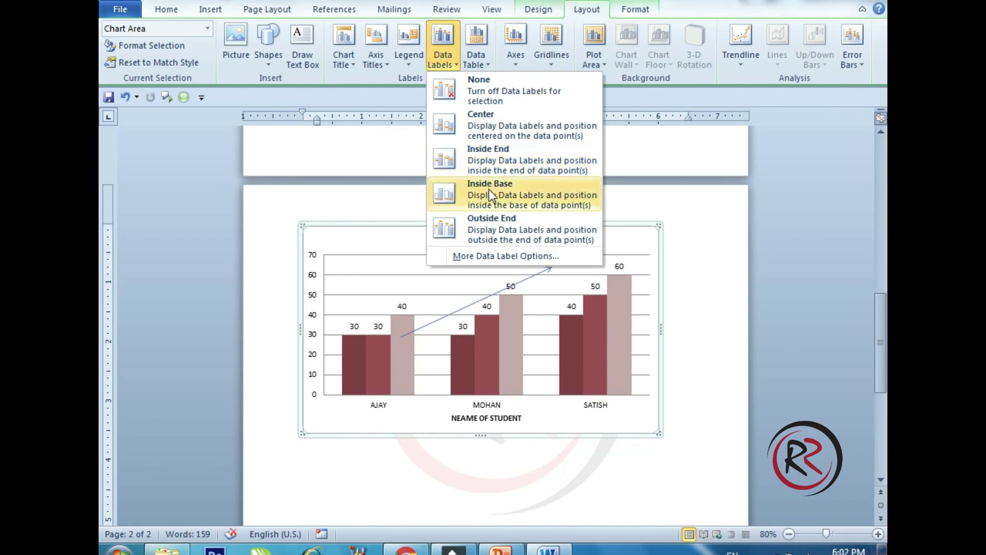
click(491, 149)
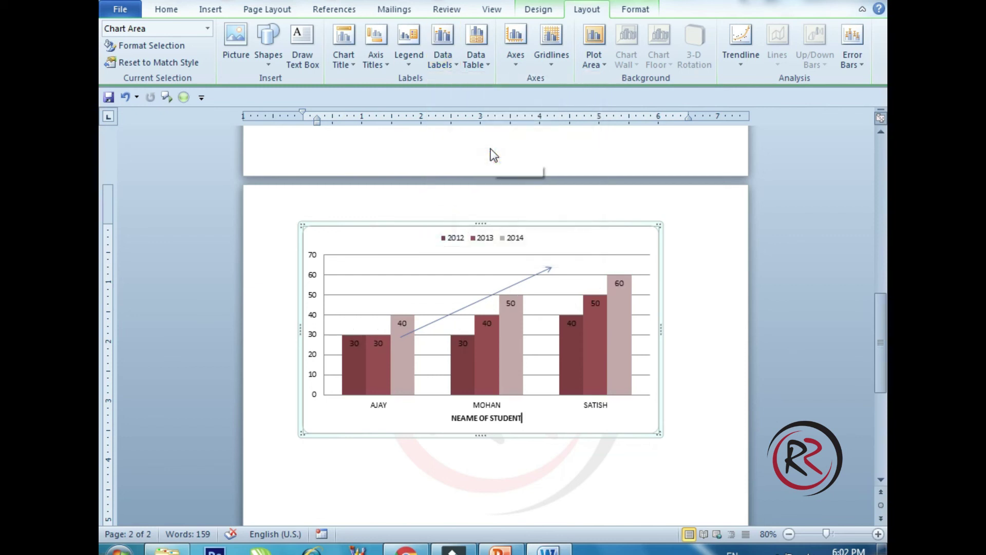
Show a data table of yearly values below the chart, leaving the axes unchanged
click(476, 59)
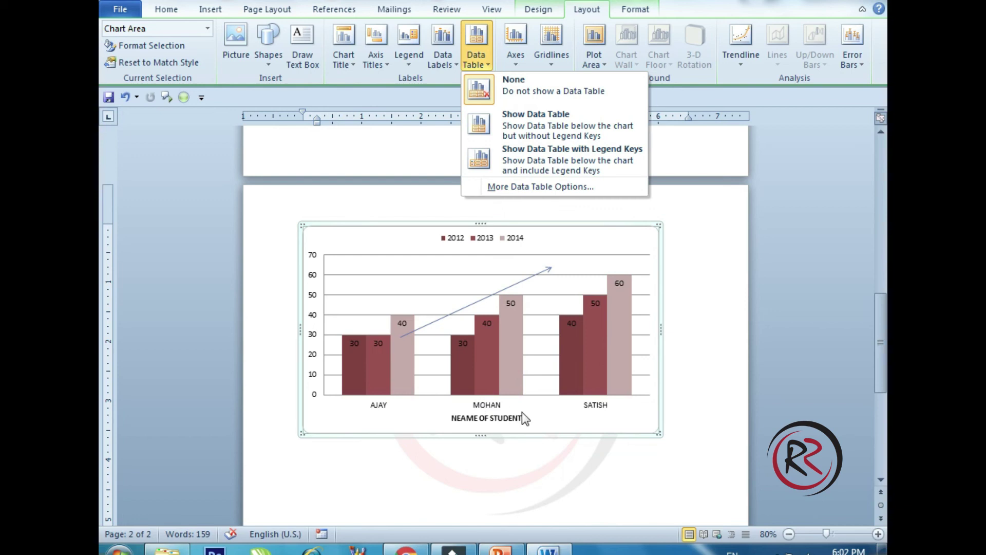
click(534, 129)
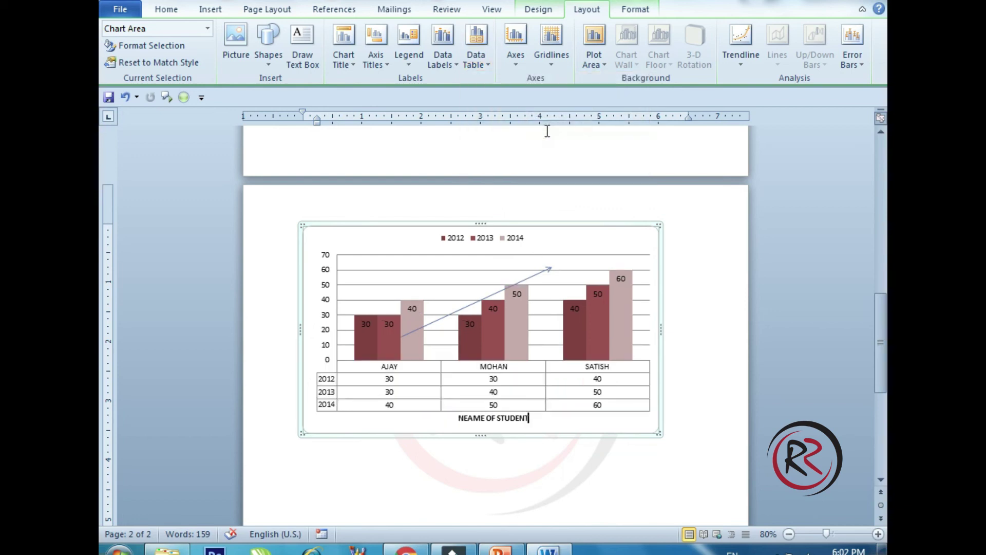
click(476, 65)
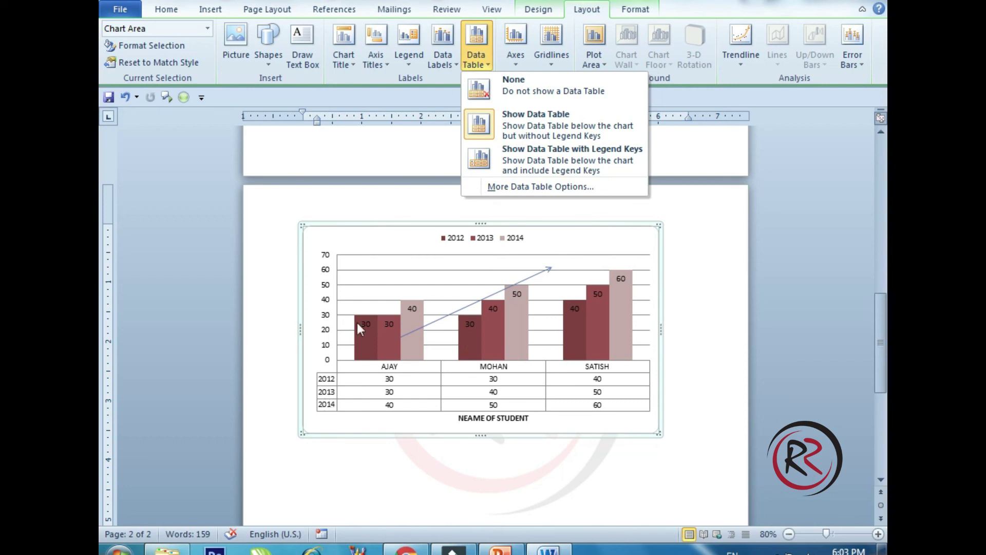
click(705, 287)
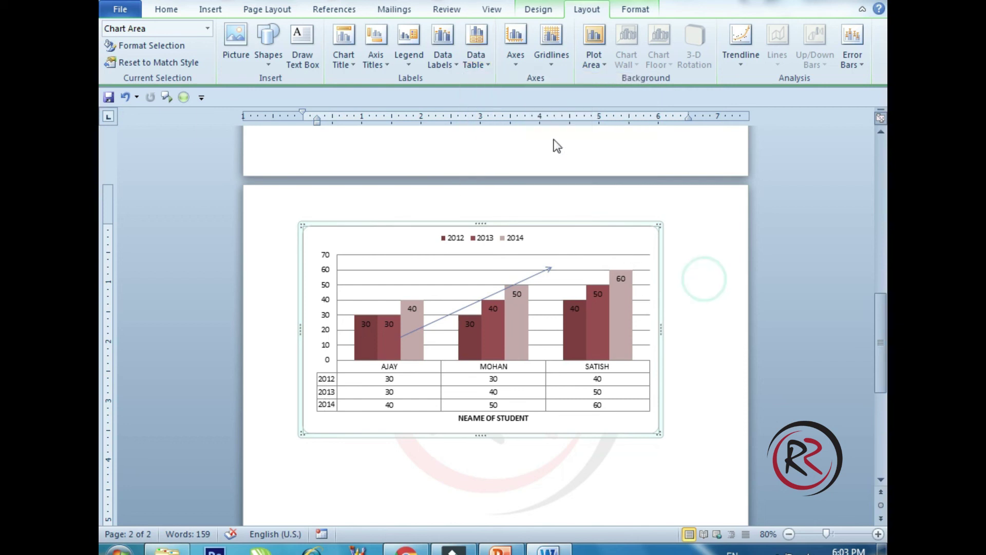
click(519, 63)
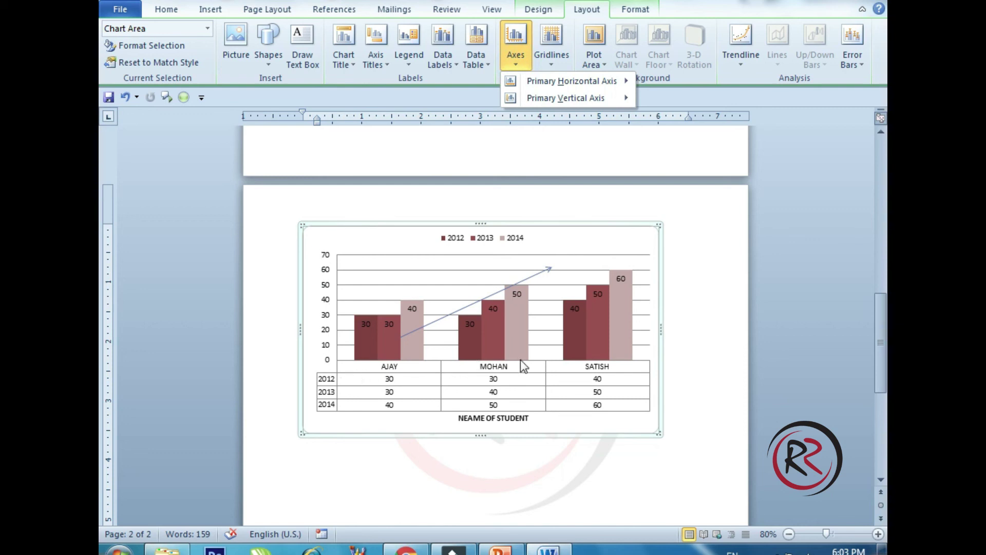
mouse_move(572, 81)
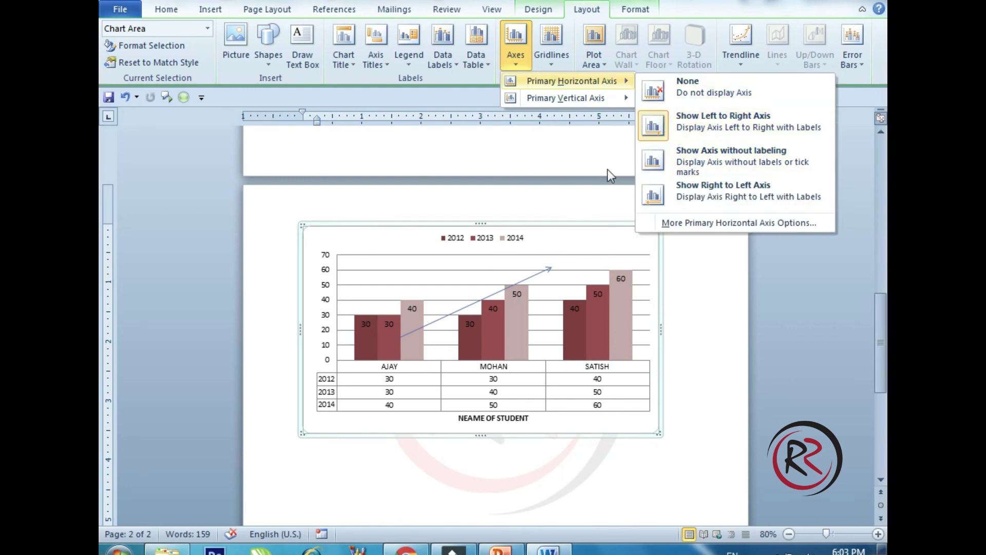
click(551, 255)
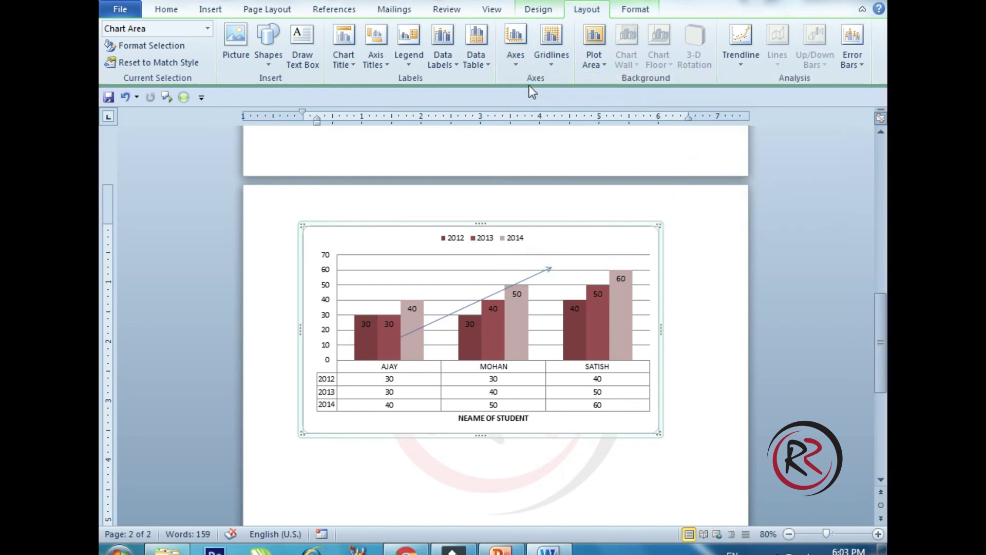
Remove the data table and add minor horizontal gridlines to the plot area
click(476, 56)
click(499, 96)
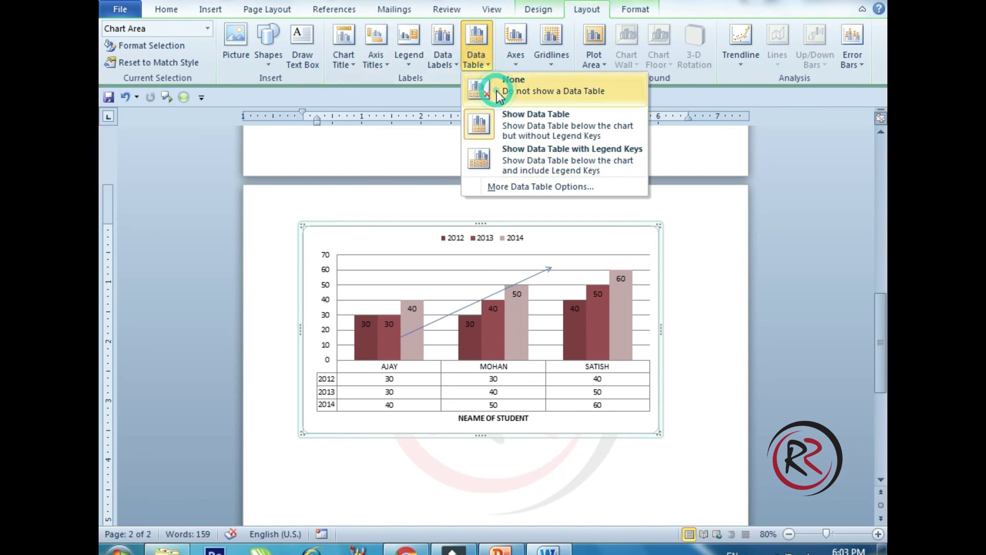
click(481, 256)
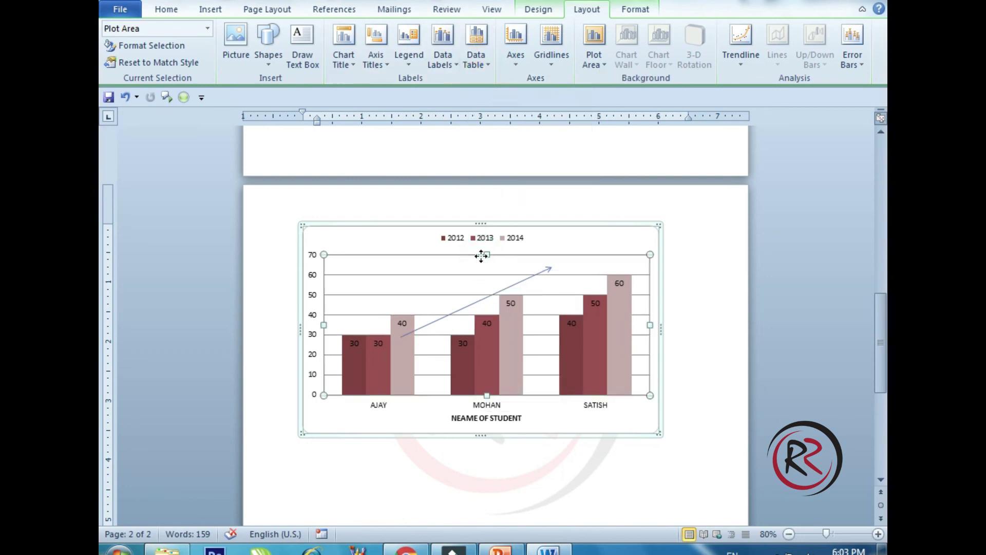
click(556, 57)
mouse_move(614, 81)
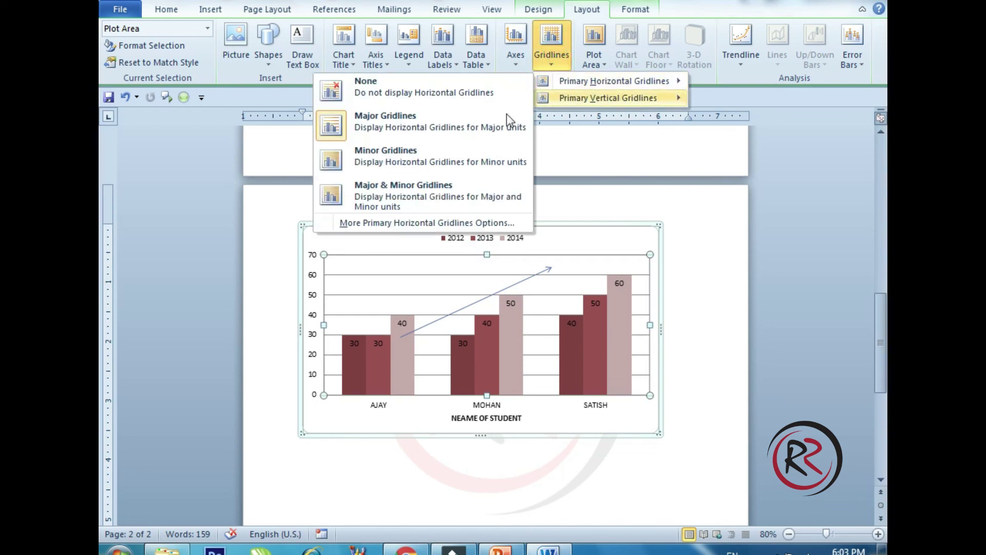
click(431, 161)
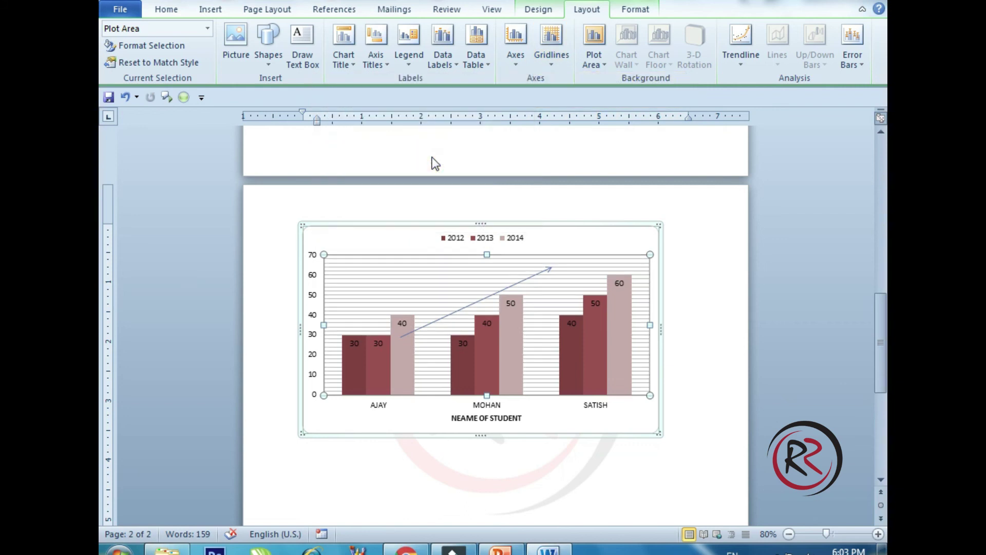
Add vertical gridlines and clear the plot area's background fill
click(553, 61)
mouse_move(608, 98)
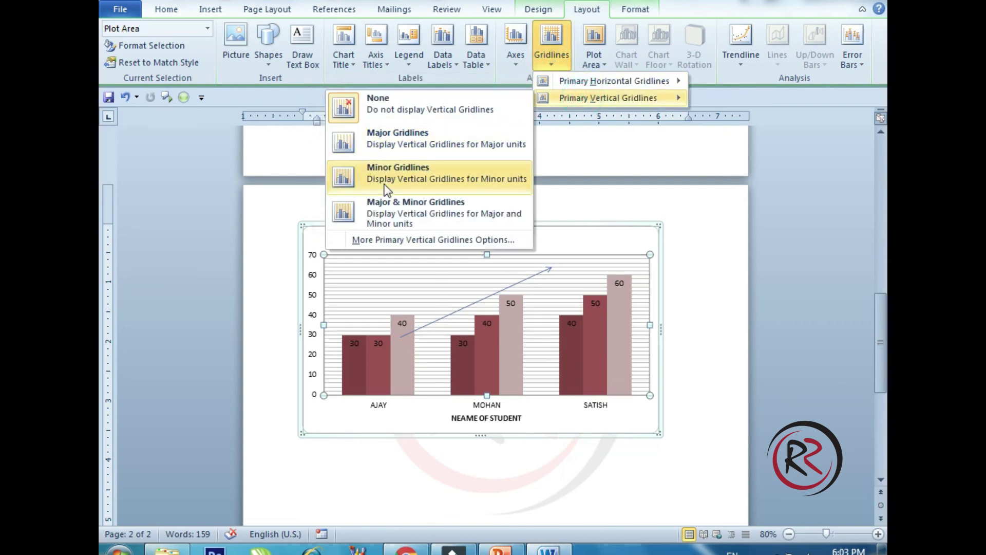
click(385, 169)
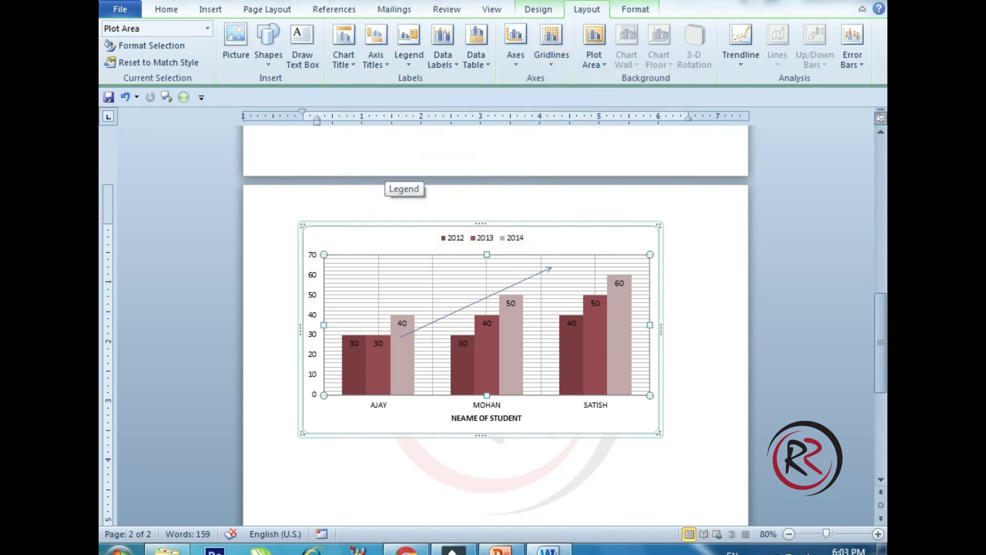
click(551, 63)
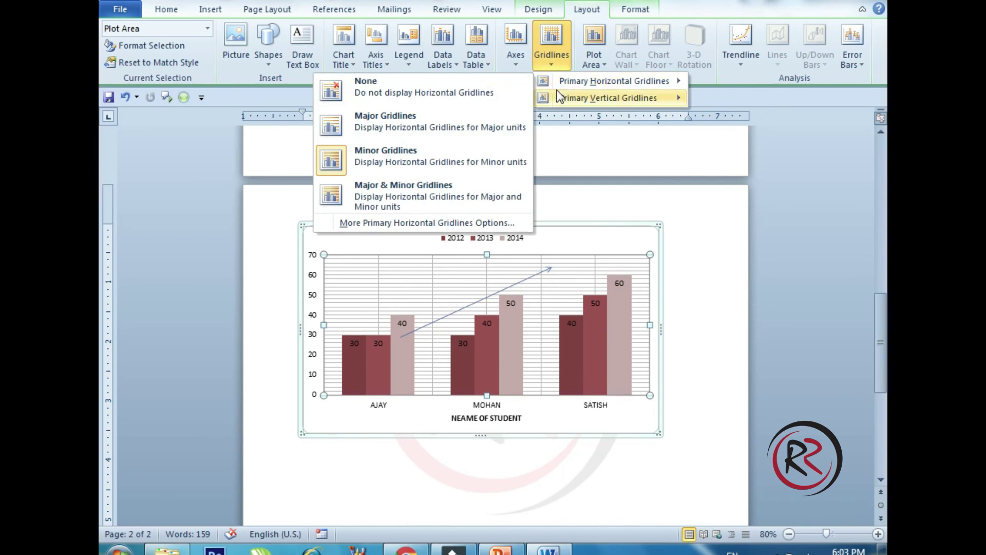
mouse_move(614, 82)
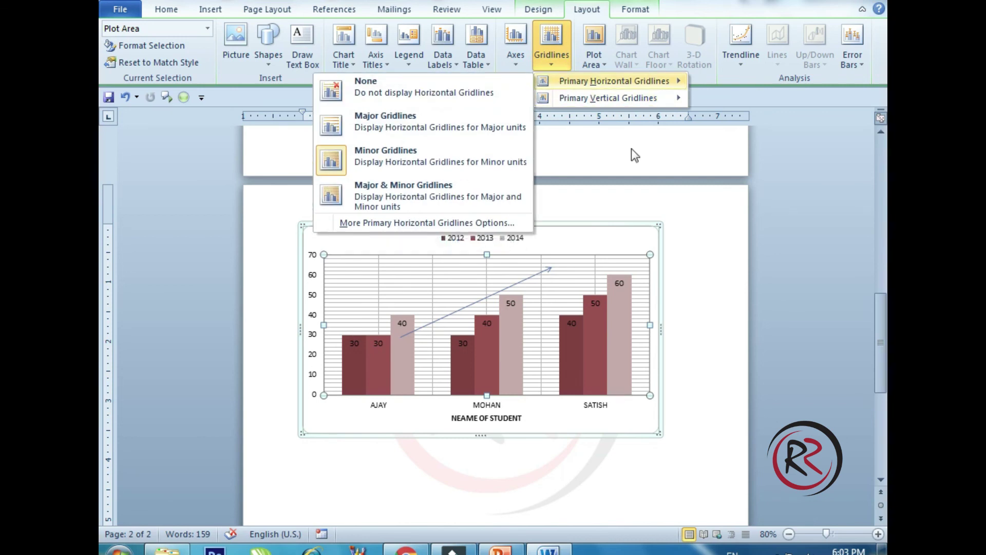
click(630, 239)
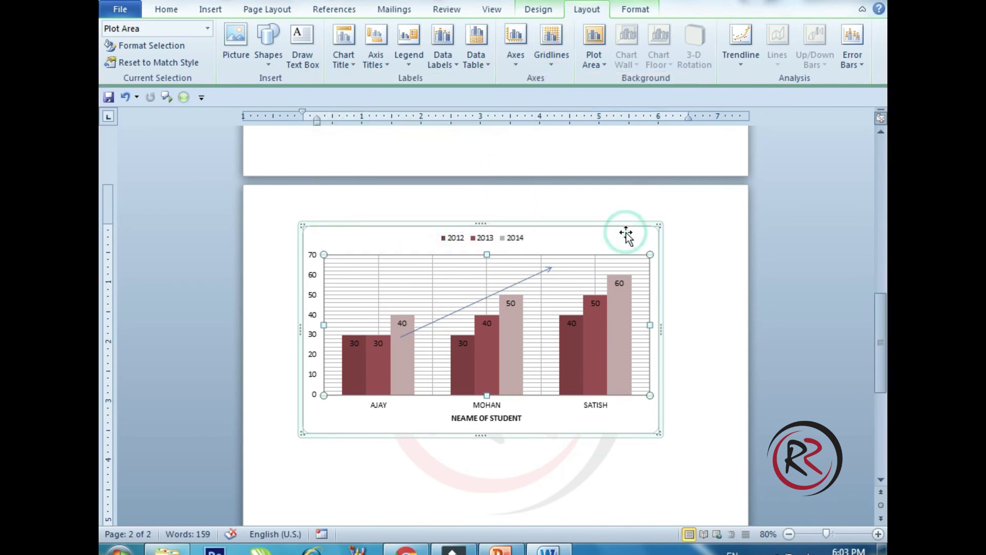
click(597, 63)
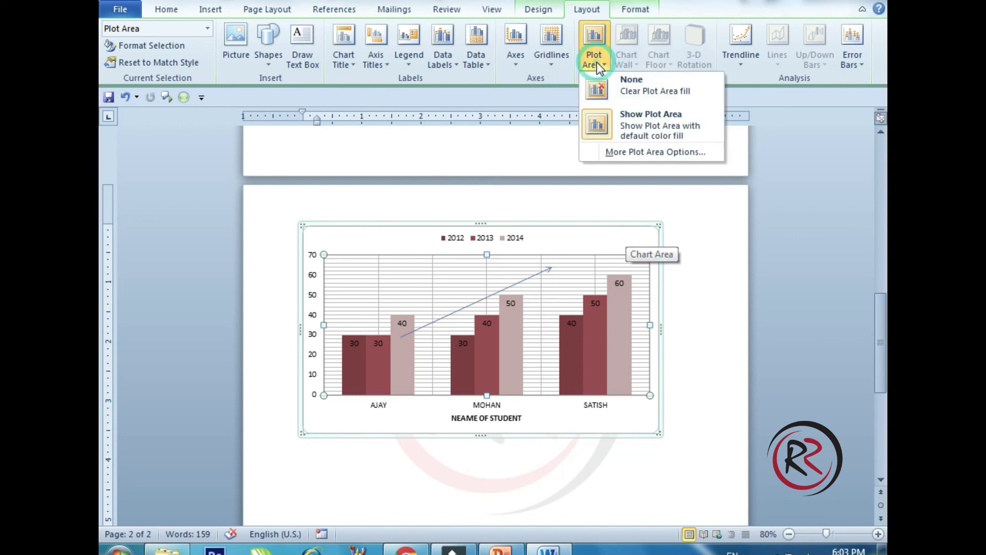
click(618, 88)
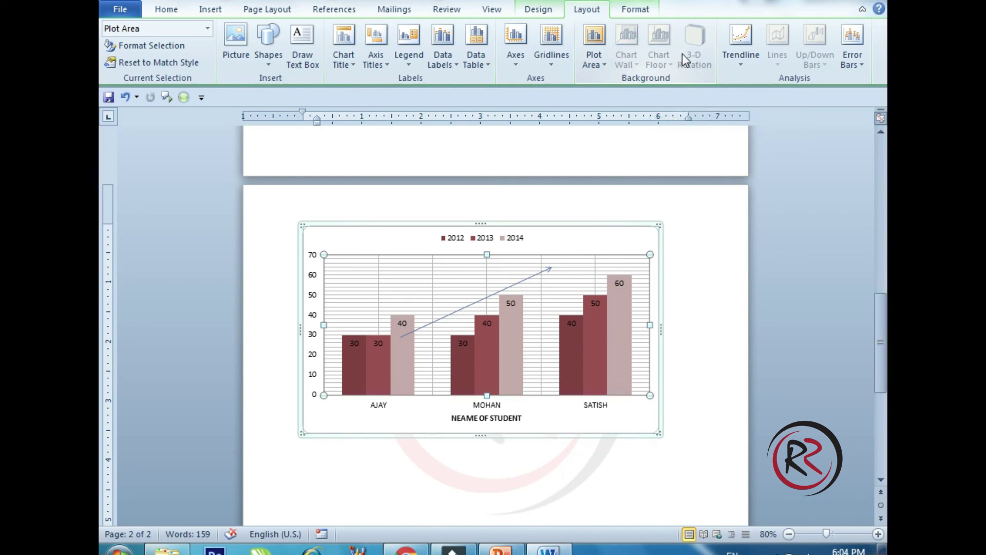
Apply the orange colored-fill shape style to the 2014 series columns
click(744, 63)
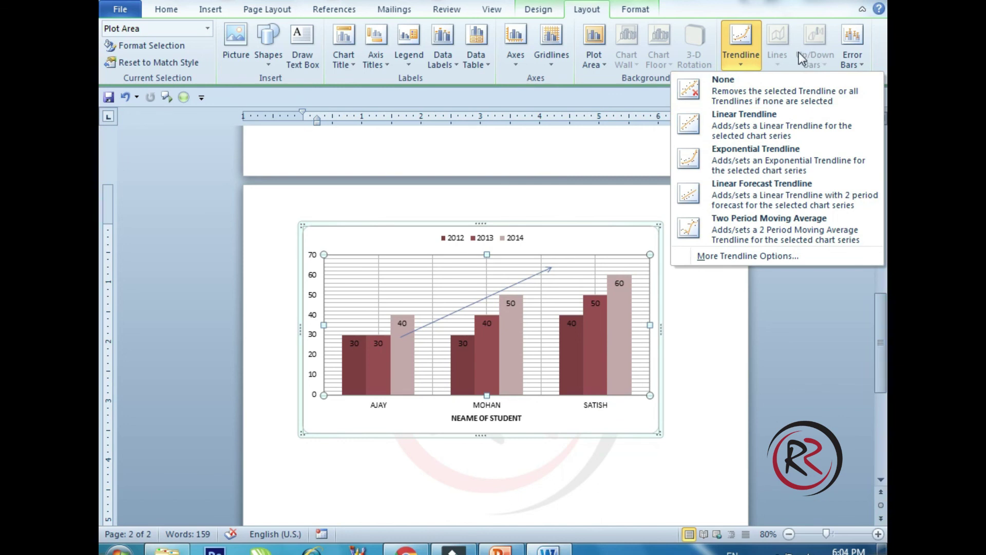
click(637, 11)
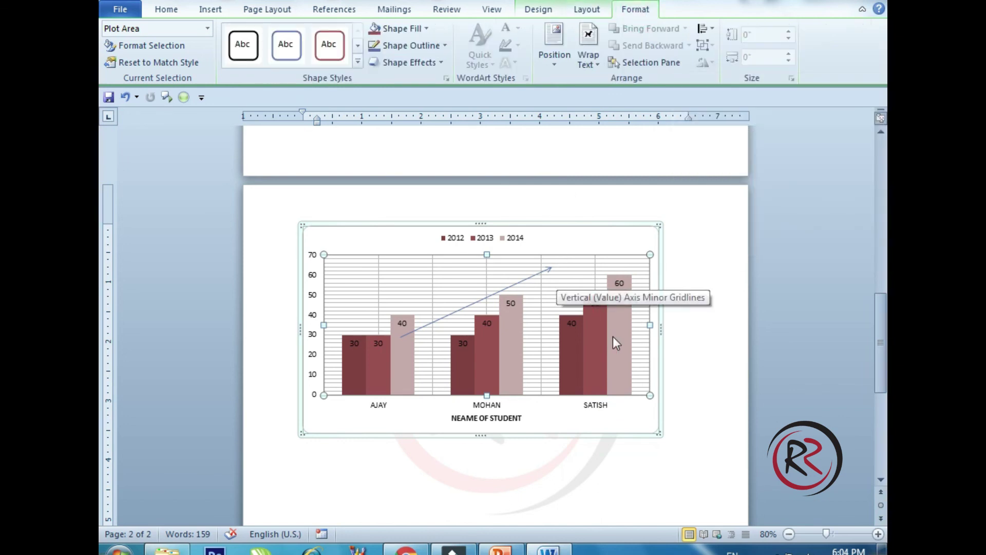
click(624, 346)
key(ctrl+1)
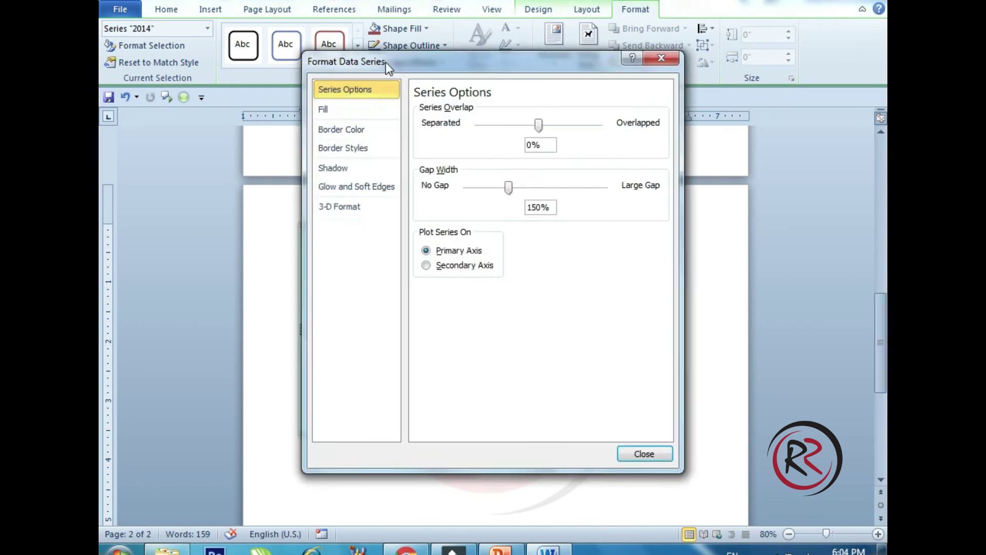
click(665, 51)
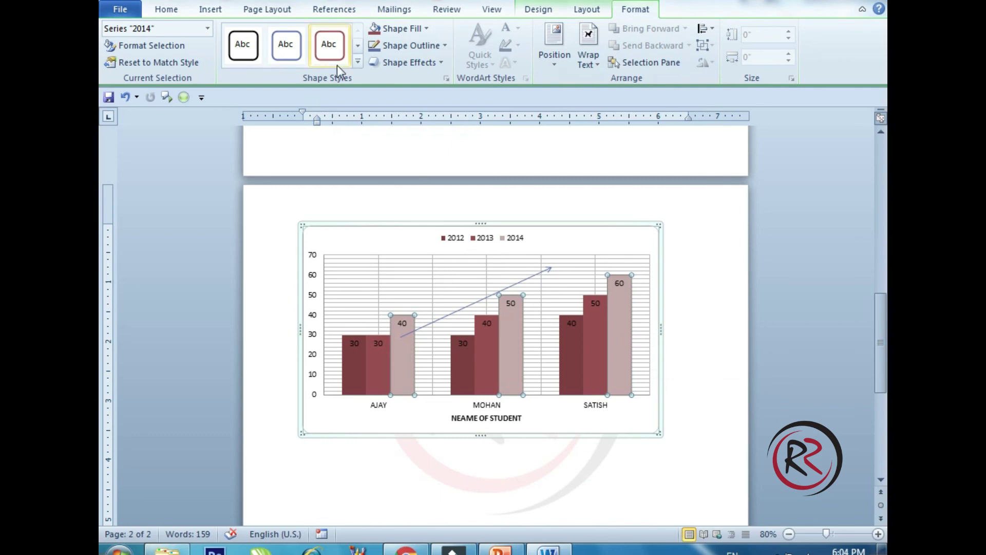
click(358, 61)
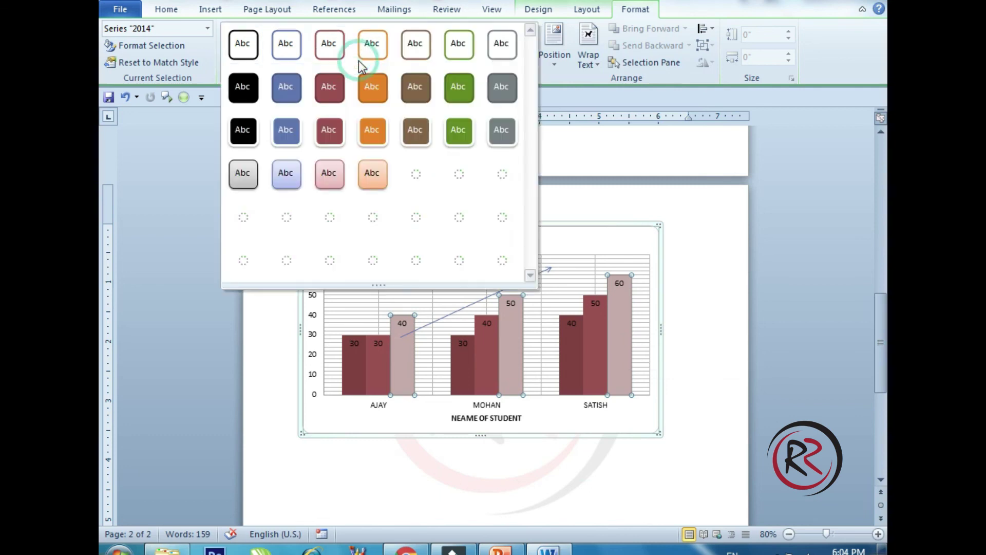
click(370, 107)
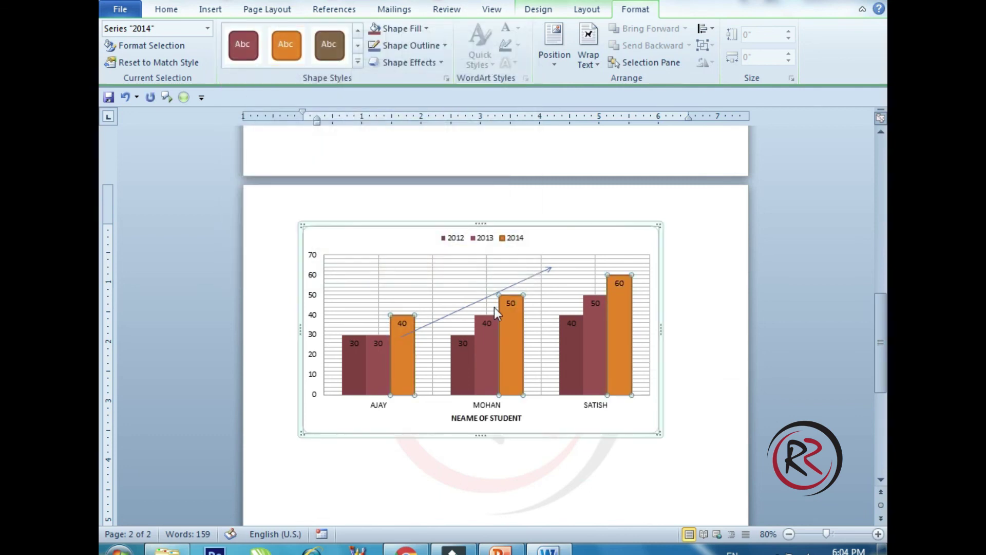
Look over text effect styles for the NEAME OF STUDENT axis title without applying any
click(490, 413)
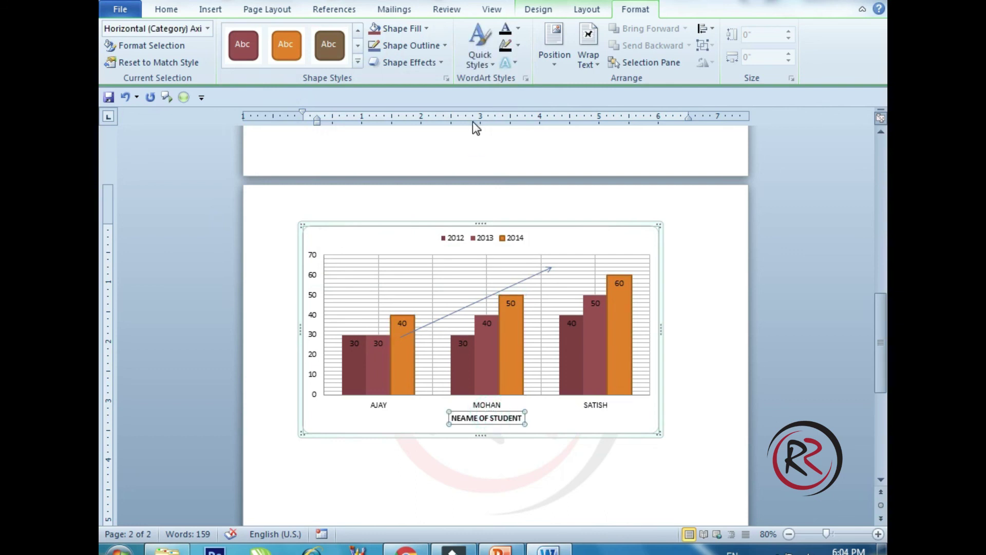
click(485, 63)
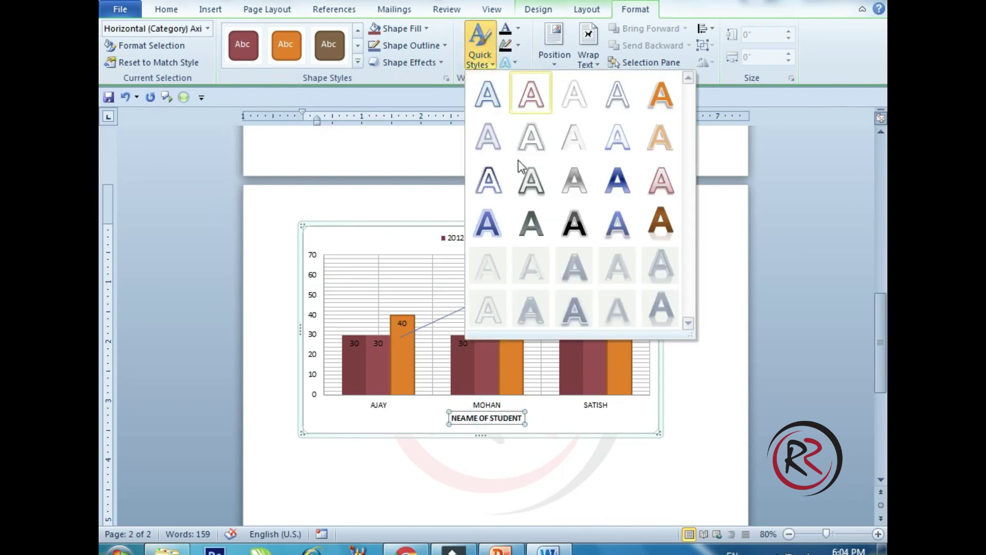
click(713, 379)
click(691, 421)
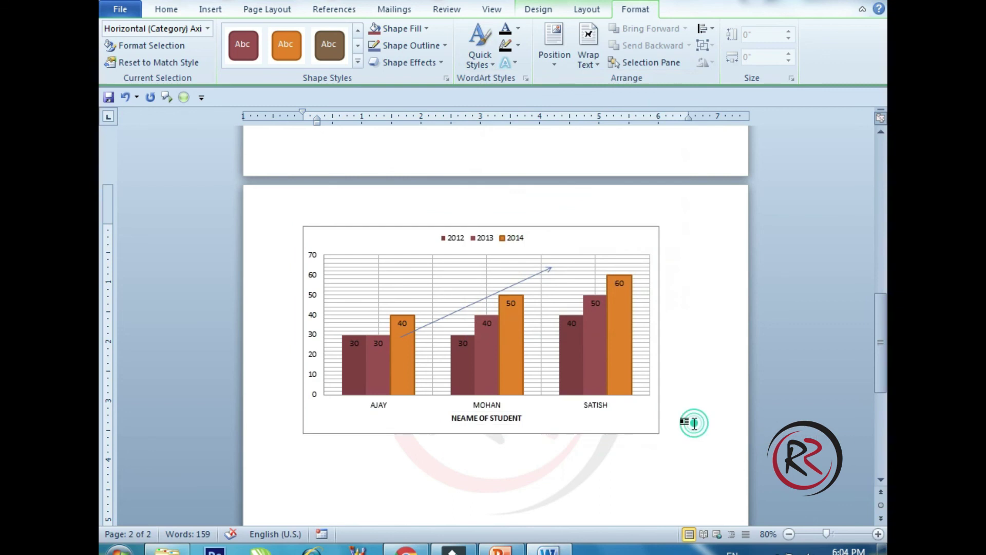
Clip the browser's video frame showing the yellow-green leaf and insert it below the student chart
click(209, 12)
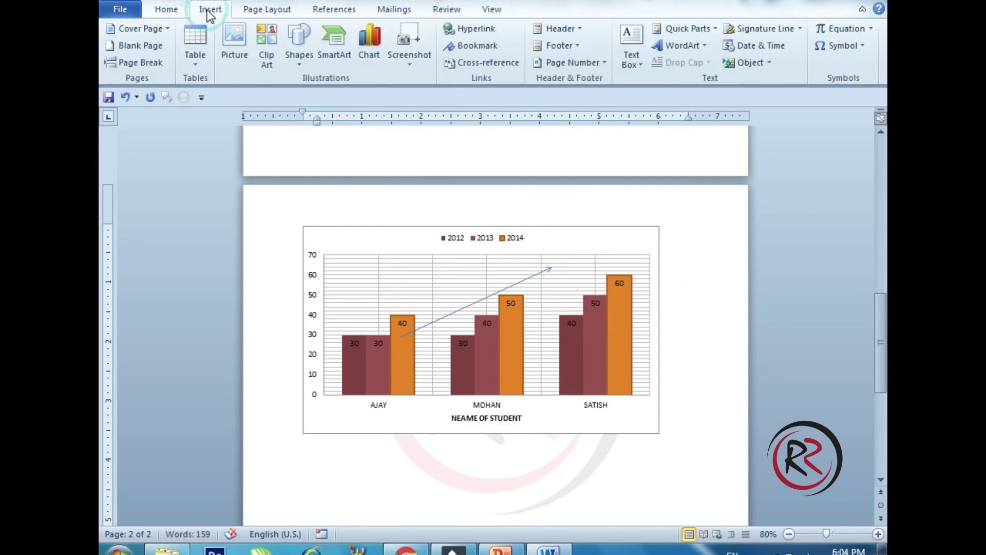
click(412, 63)
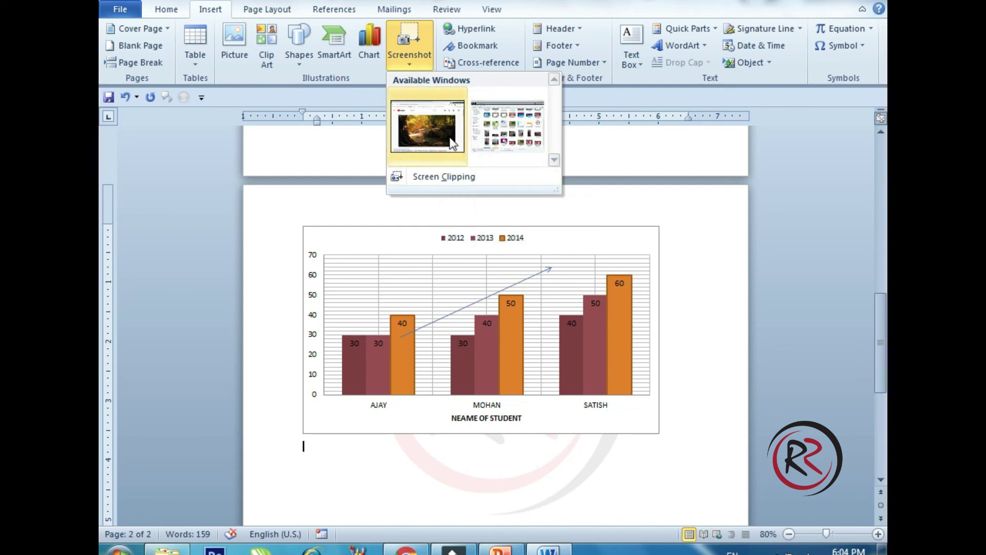
click(436, 176)
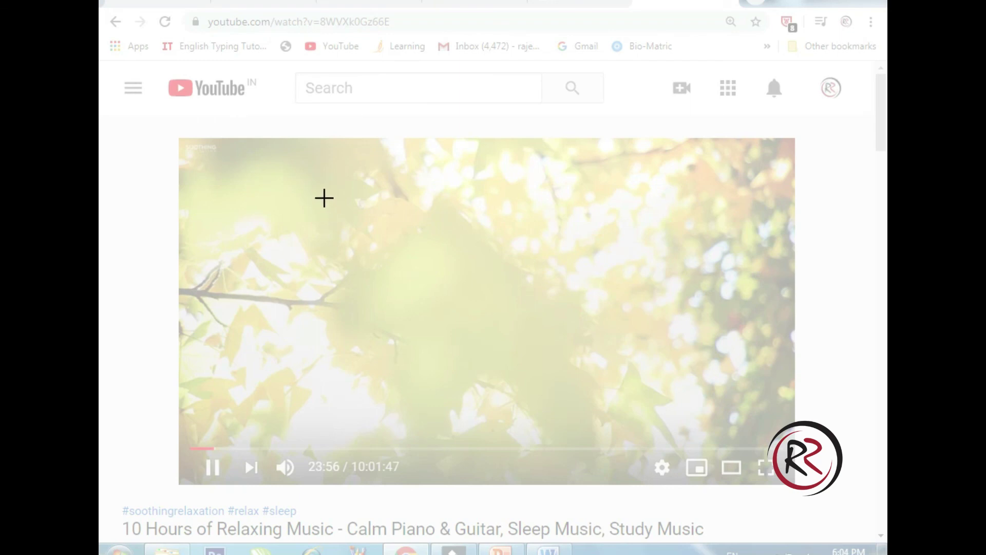
drag(324, 198, 621, 407)
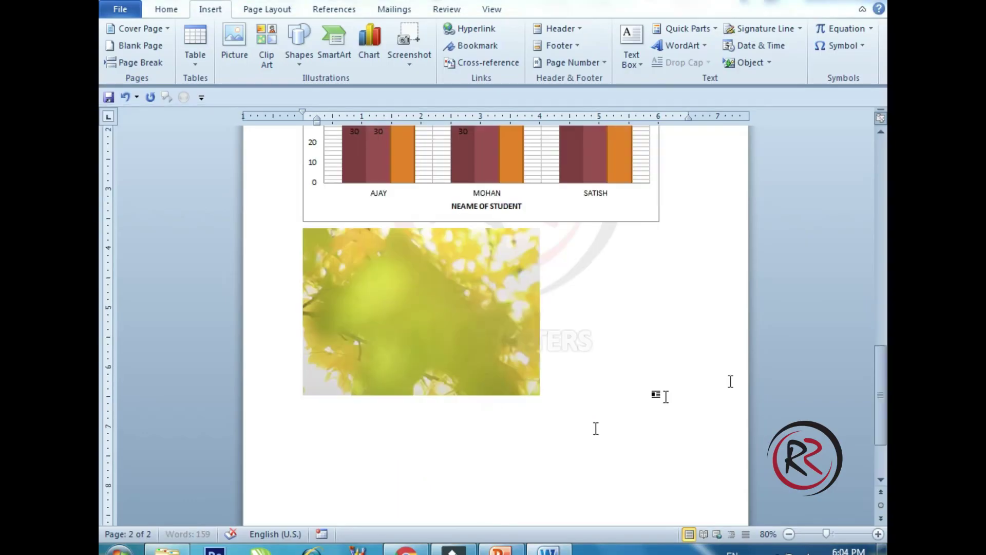
drag(881, 393, 881, 397)
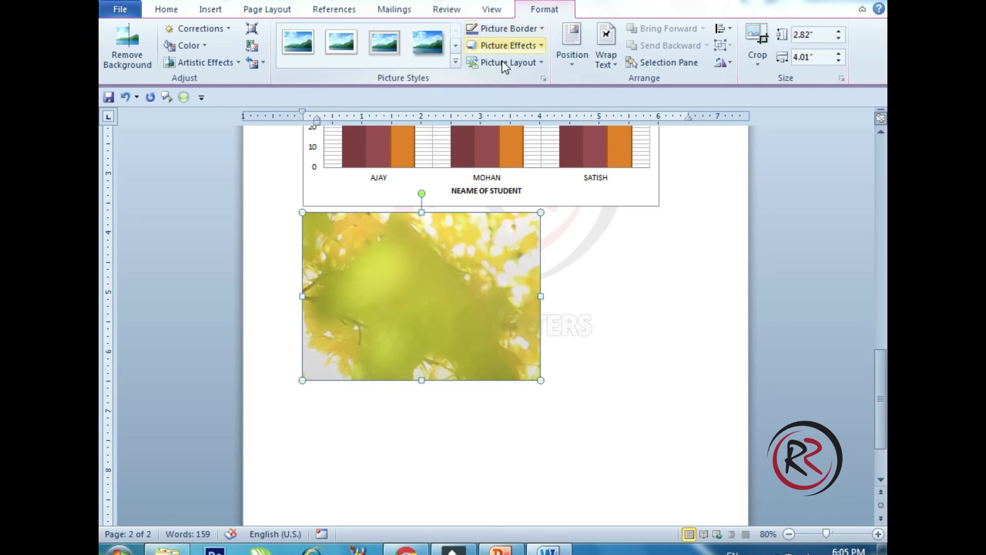
click(617, 327)
click(486, 301)
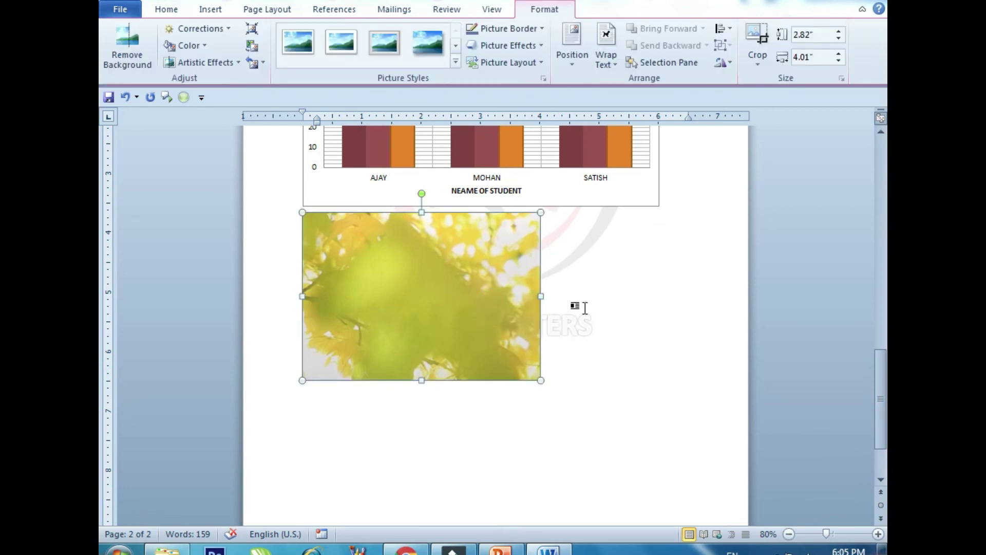